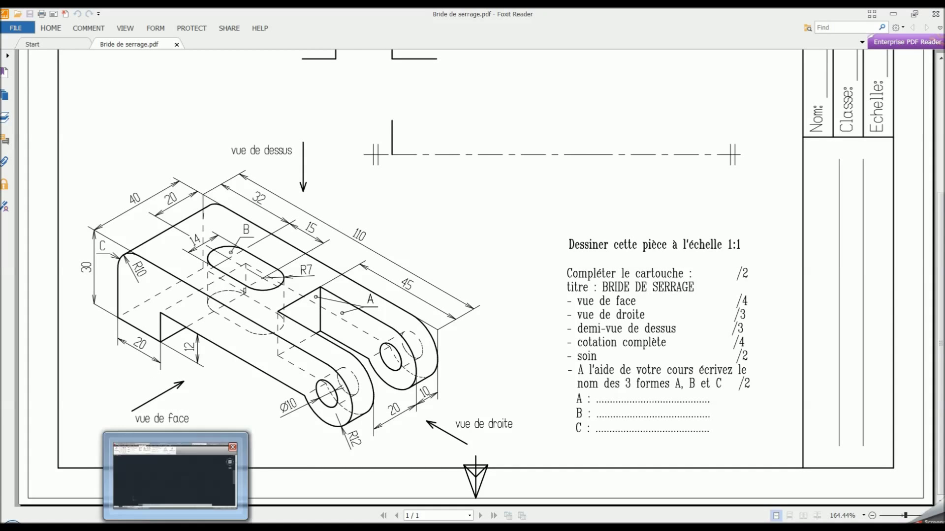
- Switch from the clamp PDF in Foxit Reader back to the AutoCAD drawing
left_click(177, 472)
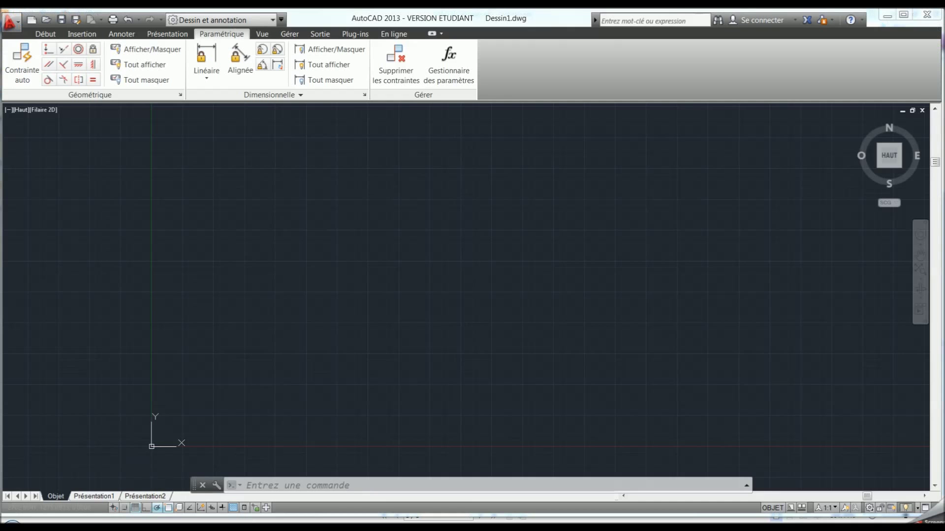
- Start a line with polar tracking on and object snap off, drawing a 30-unit test segment
left_click(44, 34)
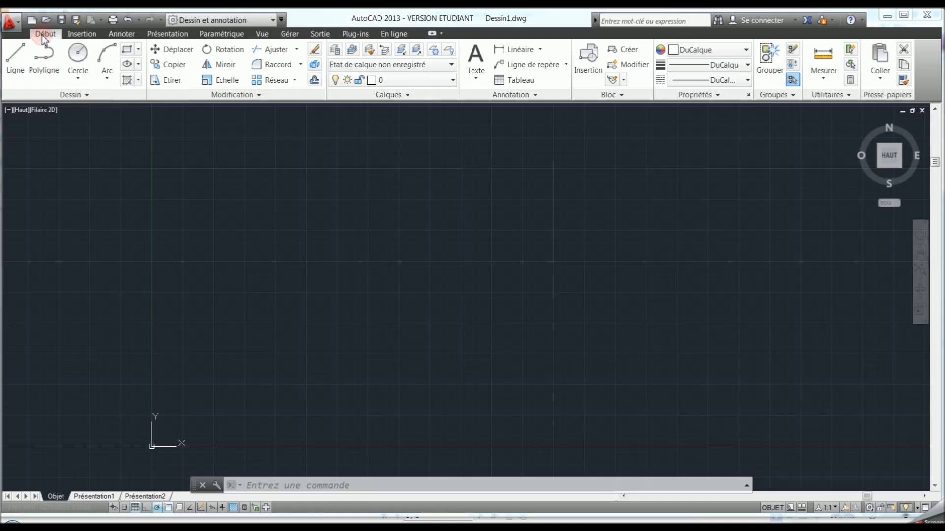
left_click(14, 57)
left_click(395, 323)
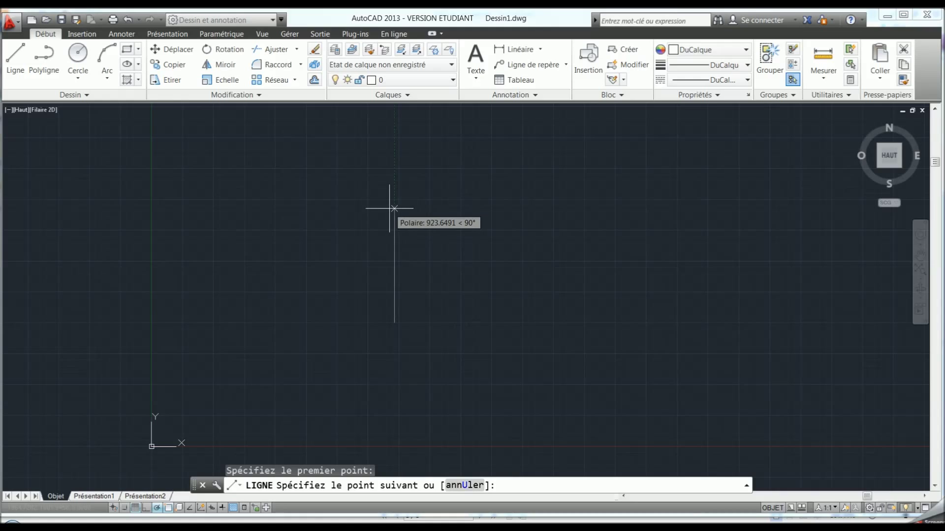
left_click(157, 508)
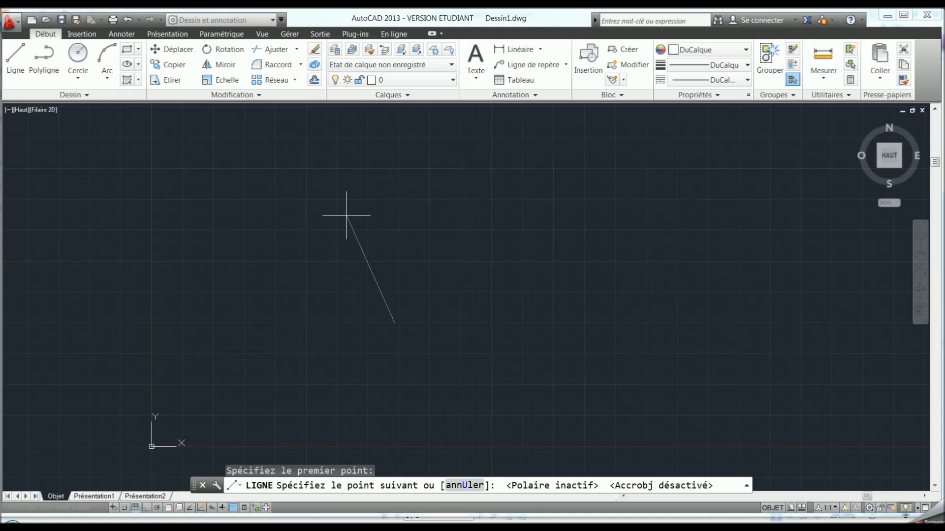
left_click(157, 508)
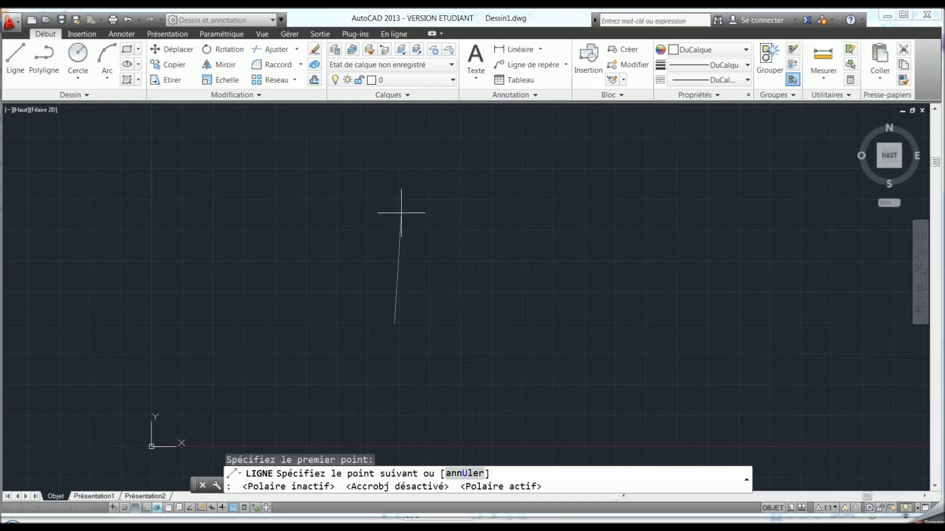
type("30")
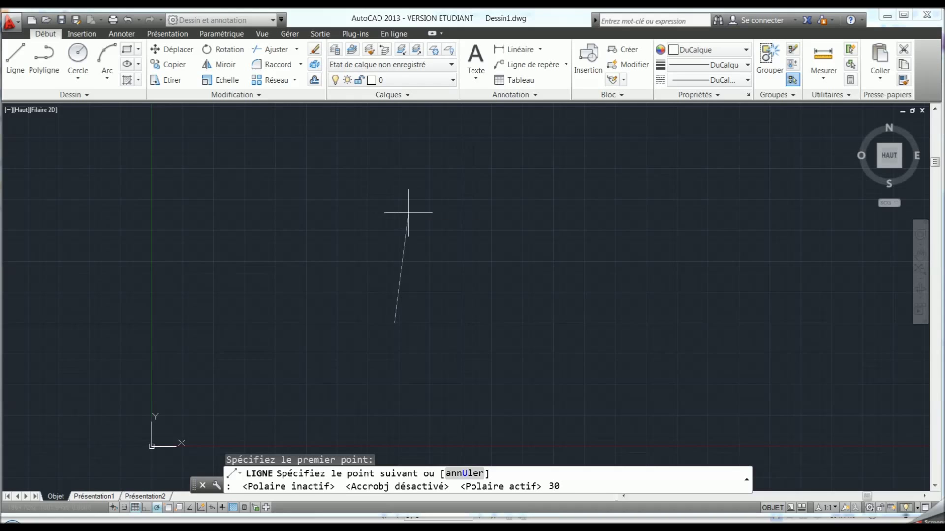
key("Return")
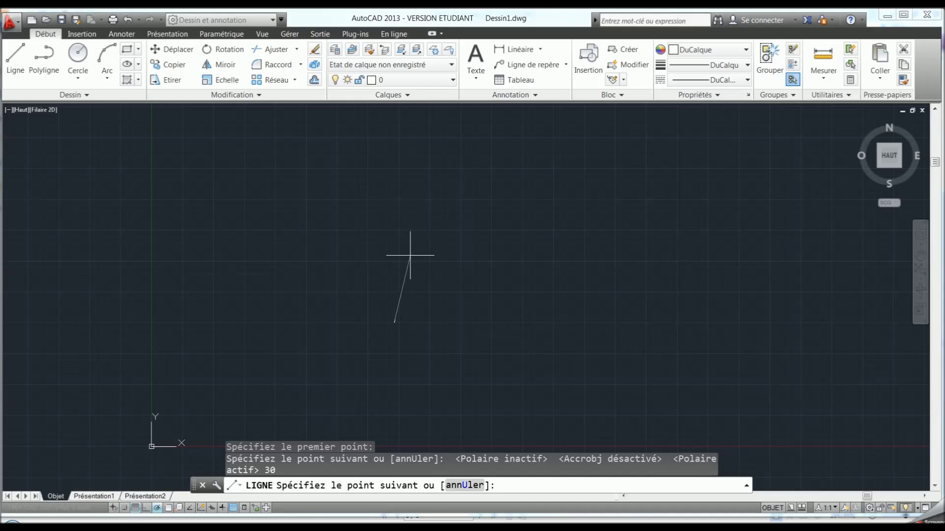
- Cancel the line command and erase the stray slanted line with a selection window
scroll(427, 316, "down", 1)
scroll(416, 318, "up", 2)
scroll(416, 317, "up", 2)
scroll(416, 316, "up", 2)
mouse_move(416, 317)
middle_mouse_down()
mouse_move(323, 296)
mouse_move(508, 244)
middle_mouse_up()
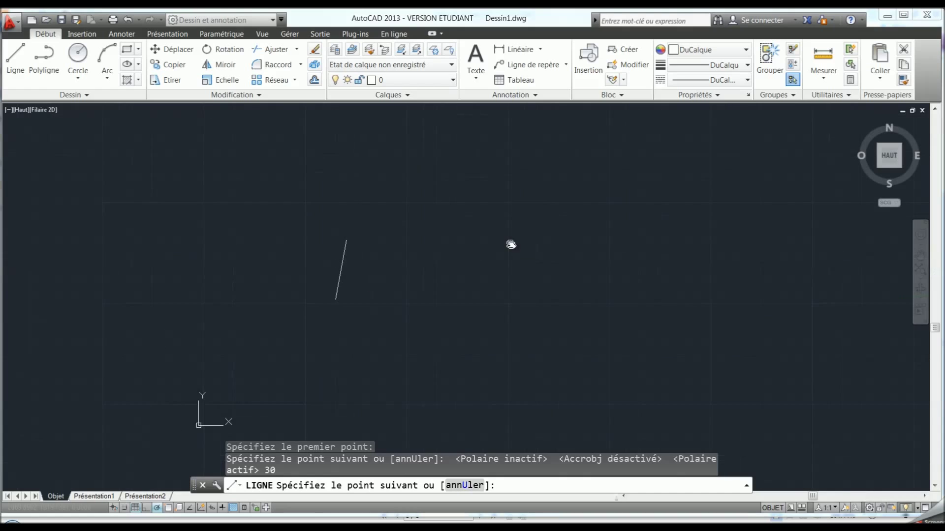
right_click(380, 249)
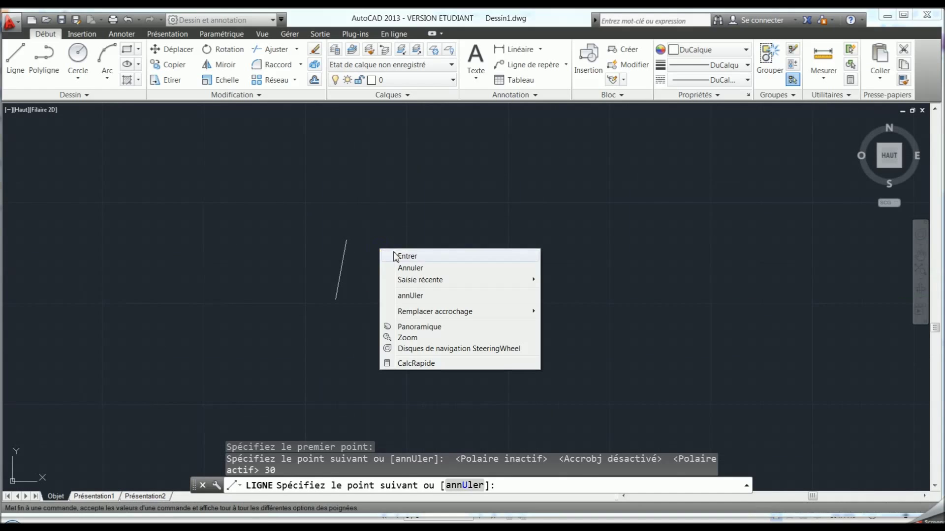
left_click(433, 268)
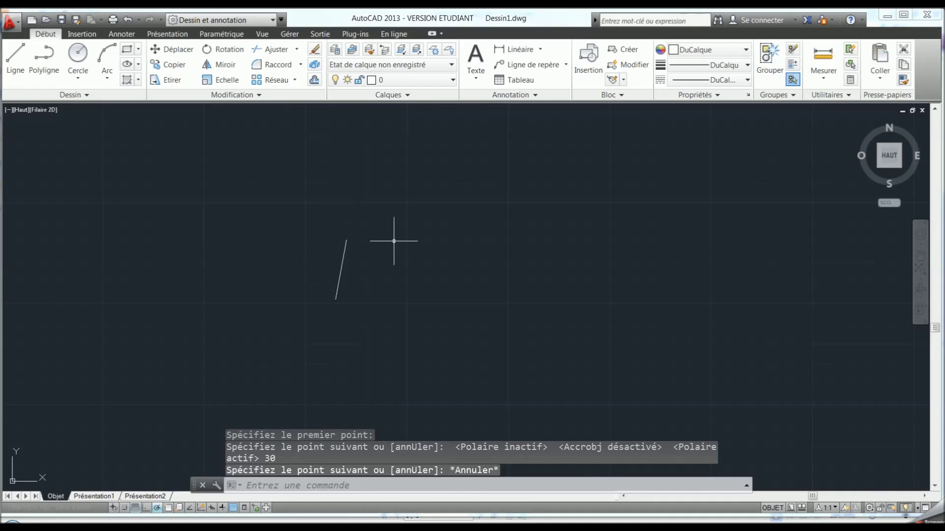
left_click(315, 230)
left_click(356, 292)
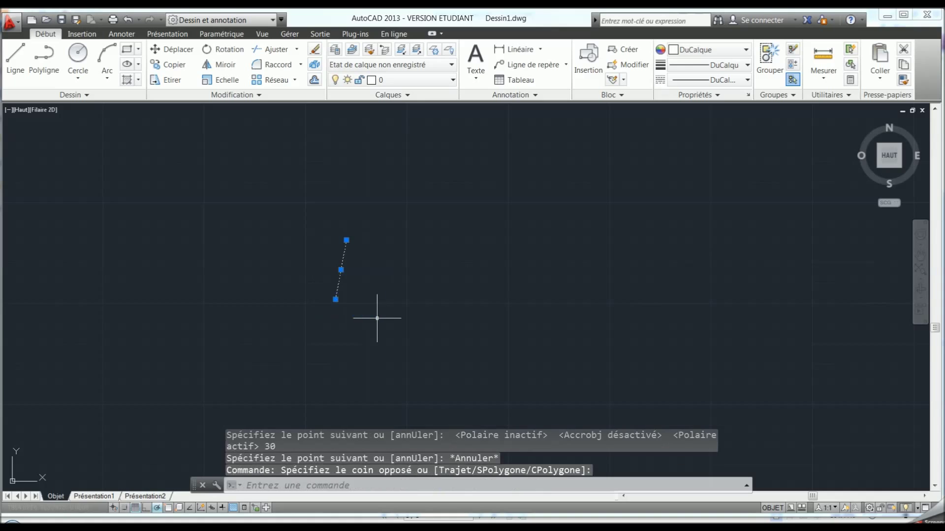
key("Delete")
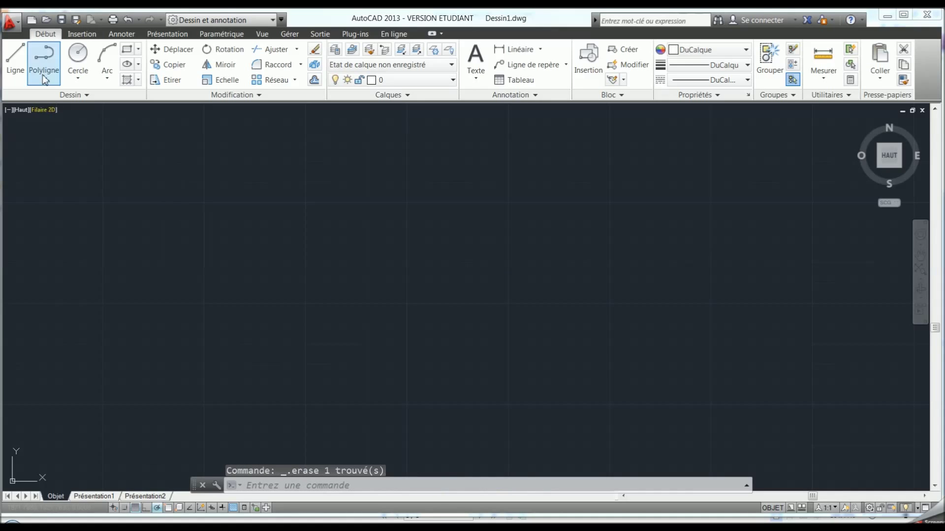
left_click(15, 55)
- Draw a 30-unit vertical edge and a 110-unit top edge, checking the reference PDF
left_click(404, 367)
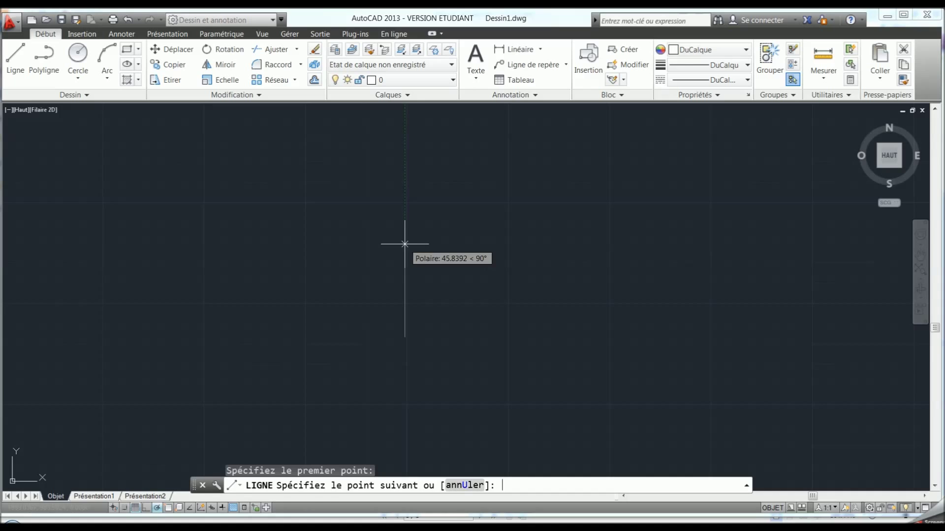
type("30")
key("Return")
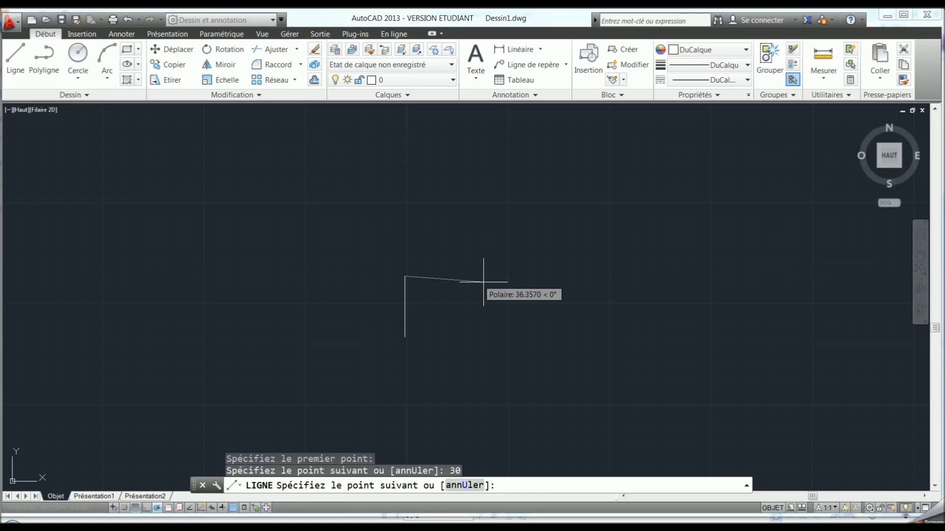
middle_click_drag(752, 276, 471, 235)
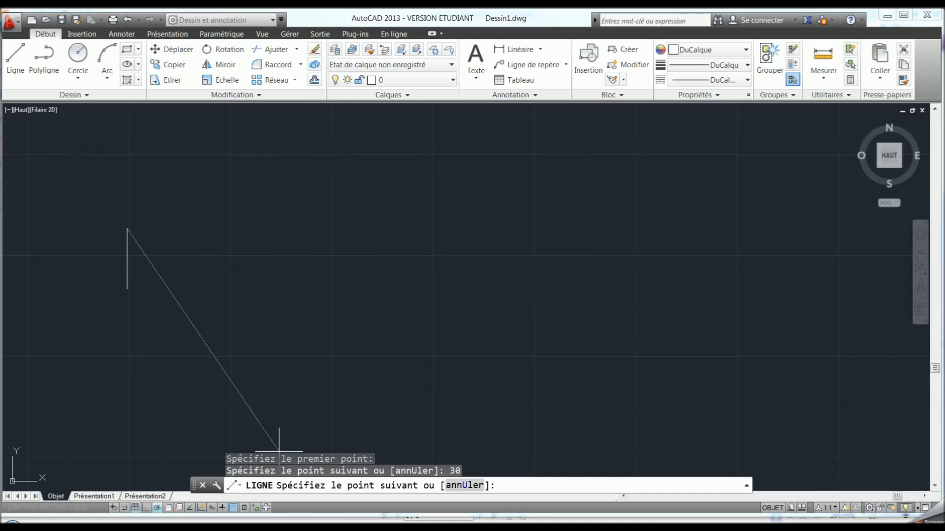
key("alt+Tab")
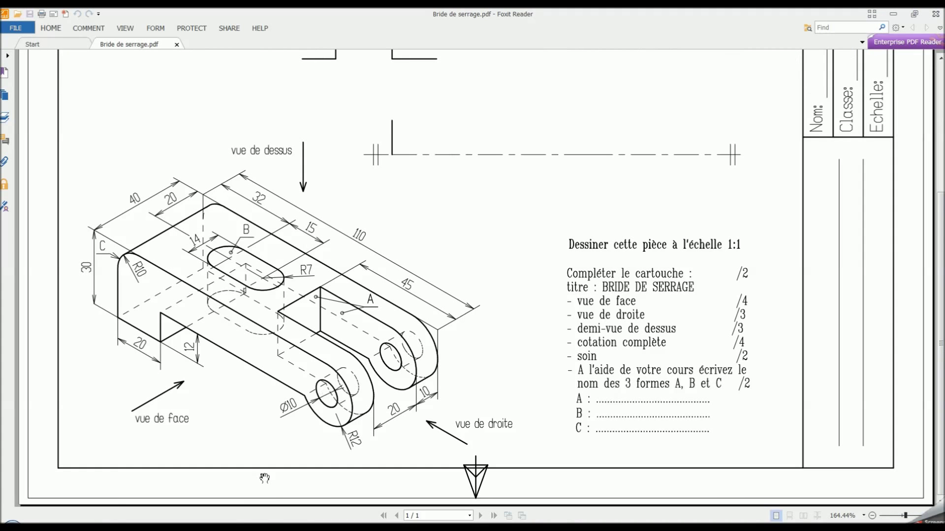
key("alt+Tab")
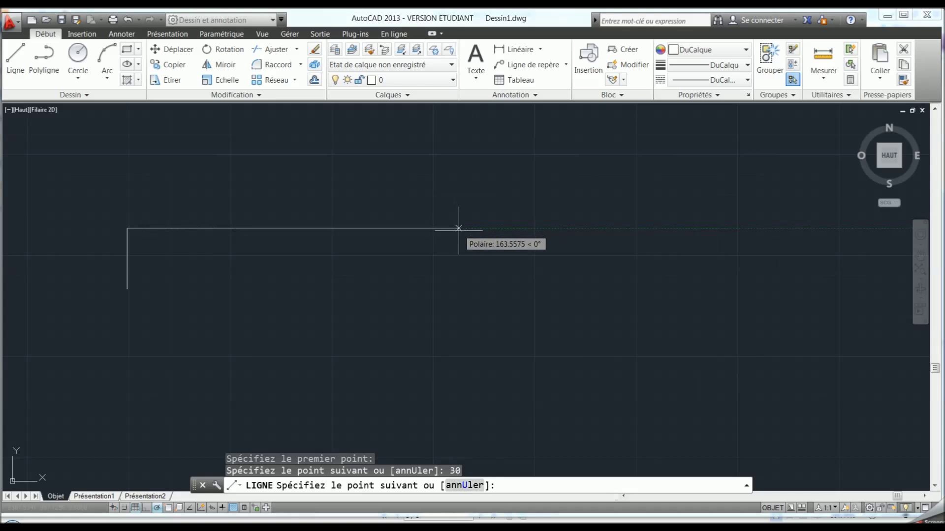
type("110")
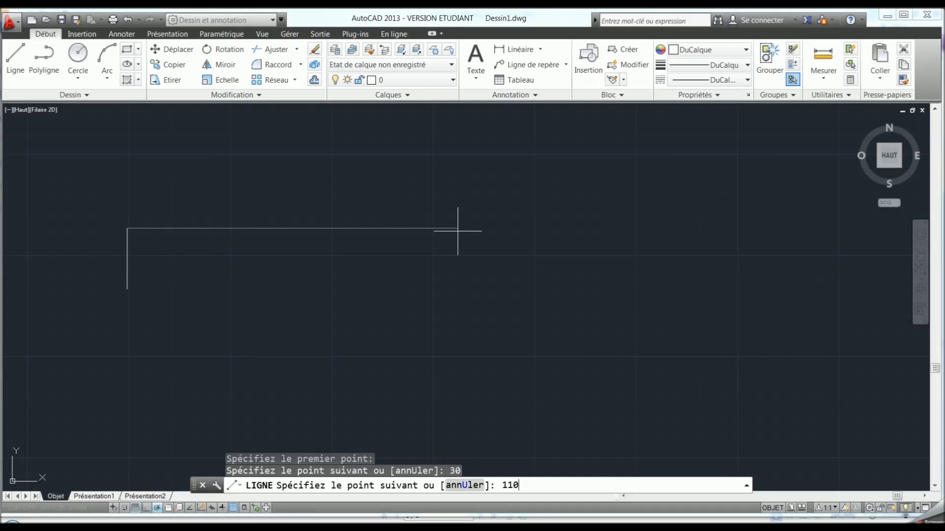
key("Return")
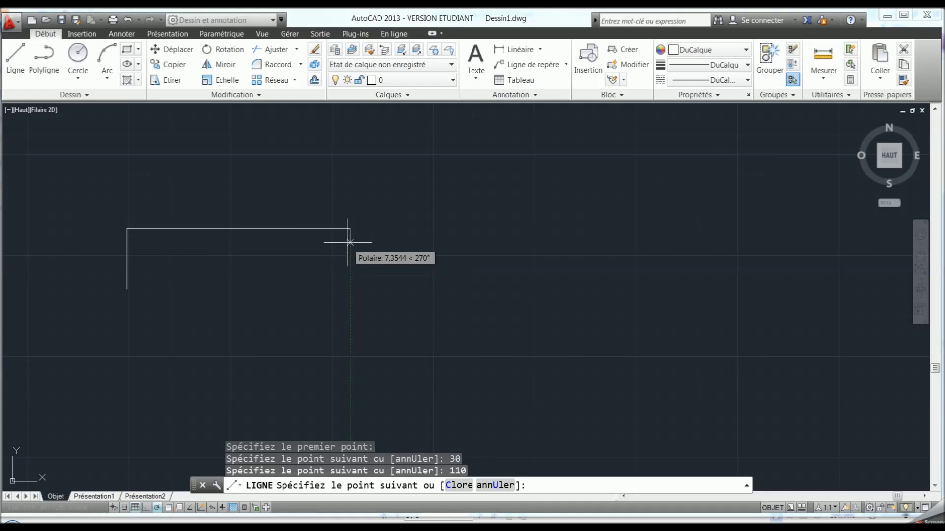
key("alt+Tab")
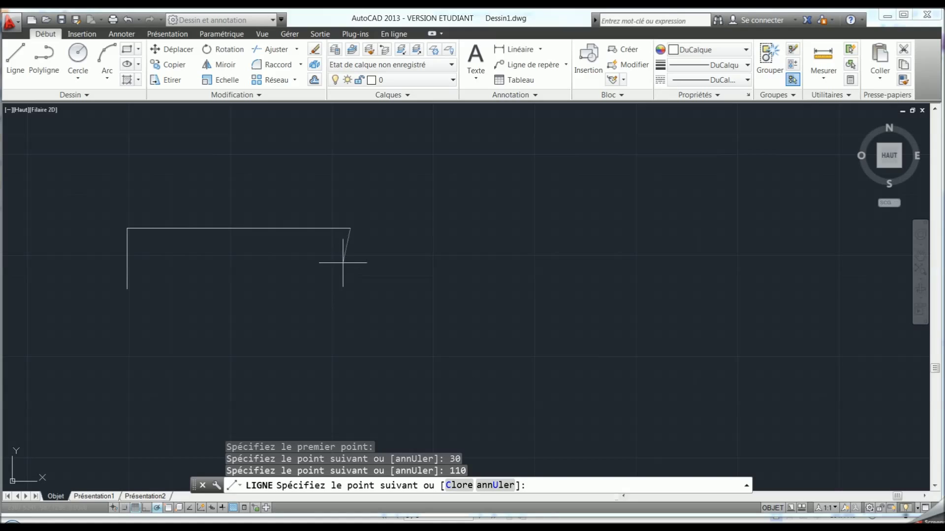
- Continue the outline with an 18-unit edge down, 90 left and 12 down
type("18")
key("Return")
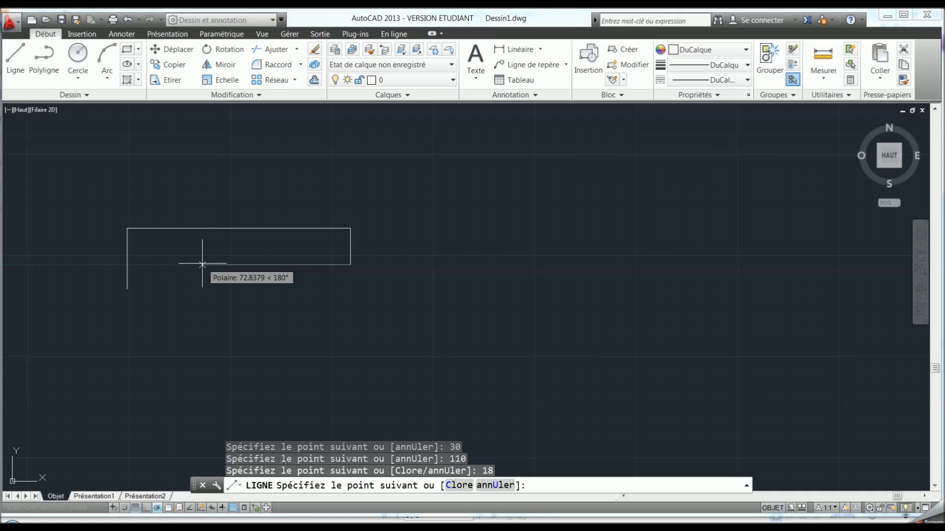
key("alt+Tab")
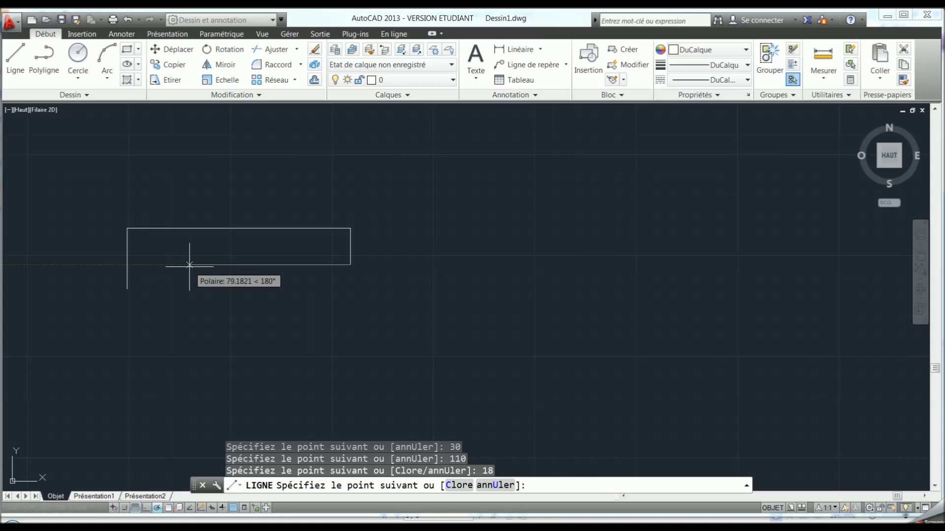
type("9")
key("Return")
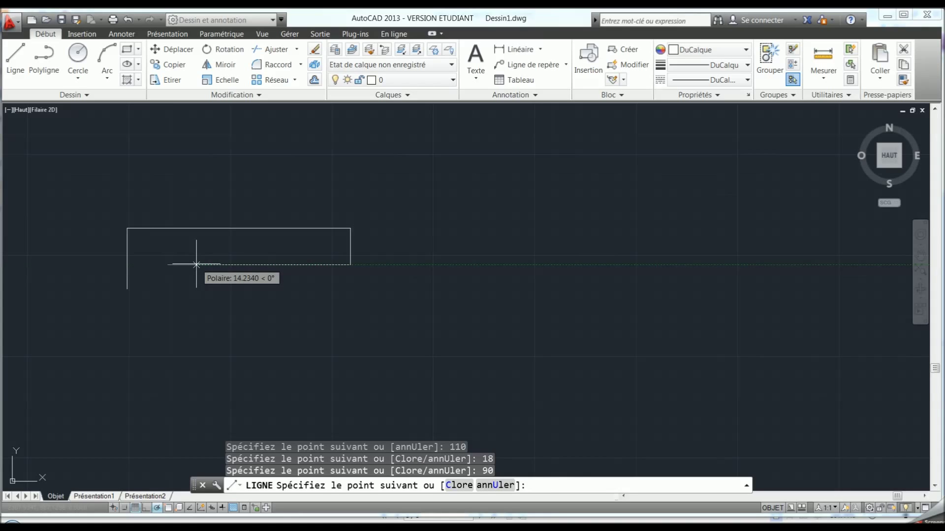
left_click(168, 265)
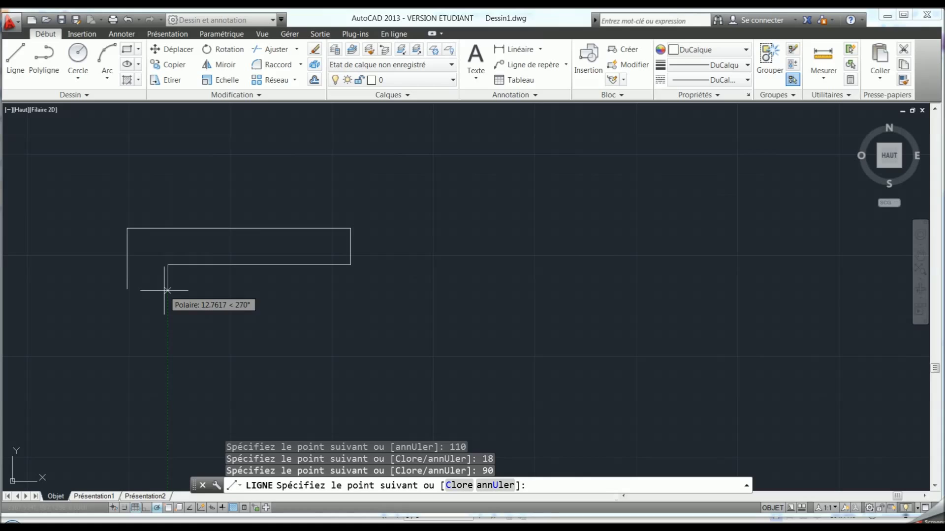
type("125")
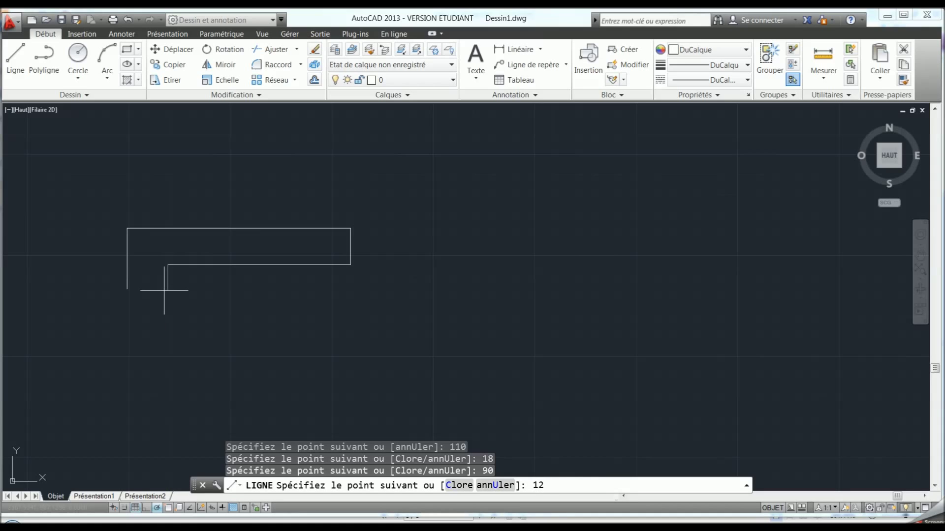
key("Return")
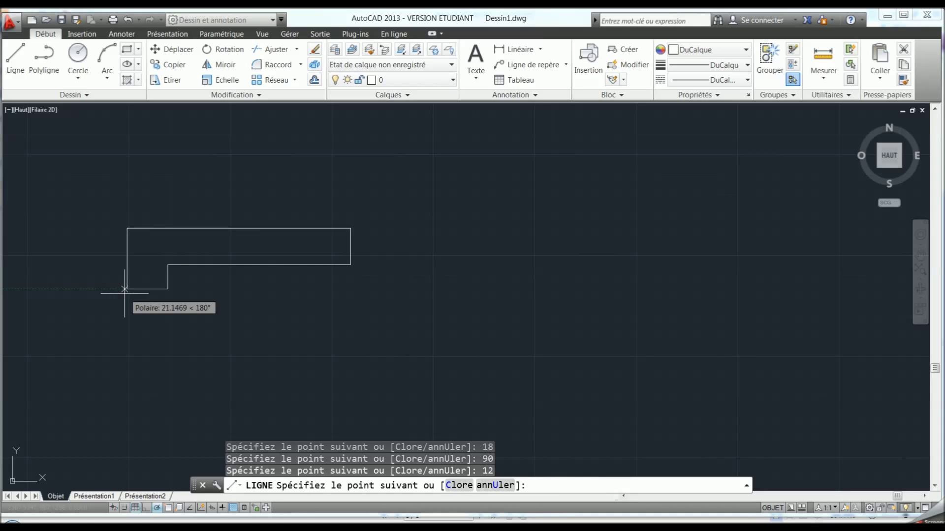
- Turn object snap on and close the outline back to its starting corner
middle_click_drag(163, 293, 427, 318)
scroll(428, 317, "up", 4)
scroll(427, 317, "up", 2)
middle_click_drag(396, 316, 287, 394)
scroll(288, 380, "down", 2)
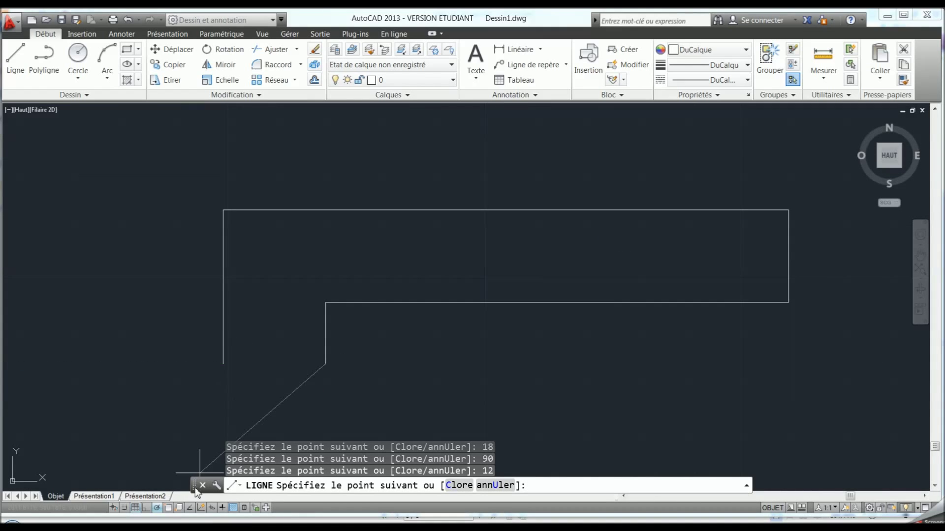
left_click(168, 510)
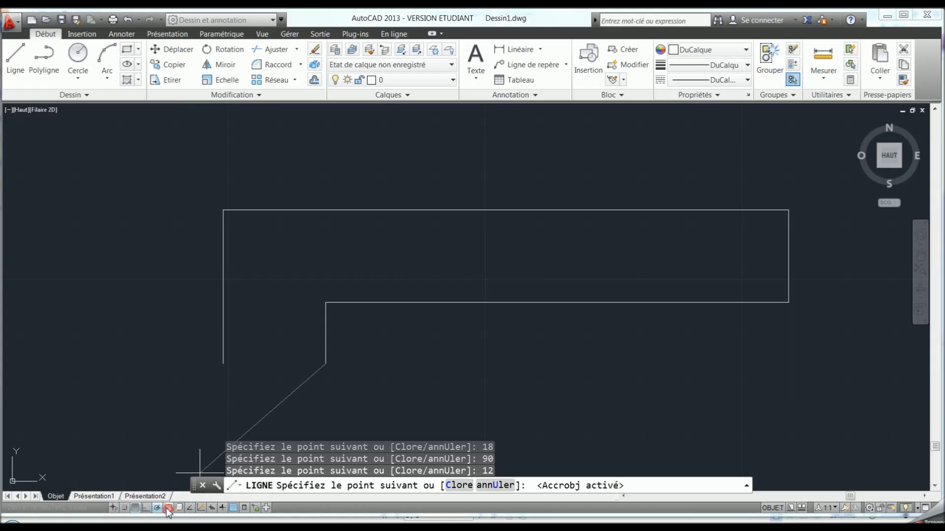
left_click(223, 364)
right_click(284, 275)
left_click(319, 283)
mouse_move(500, 360)
middle_mouse_down()
mouse_move(436, 348)
mouse_move(466, 312)
middle_mouse_up()
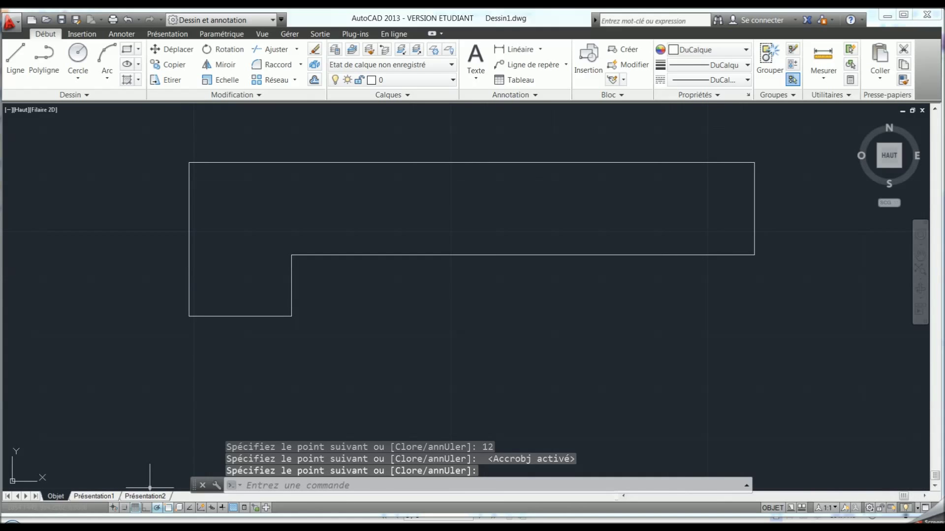
key("alt+Tab")
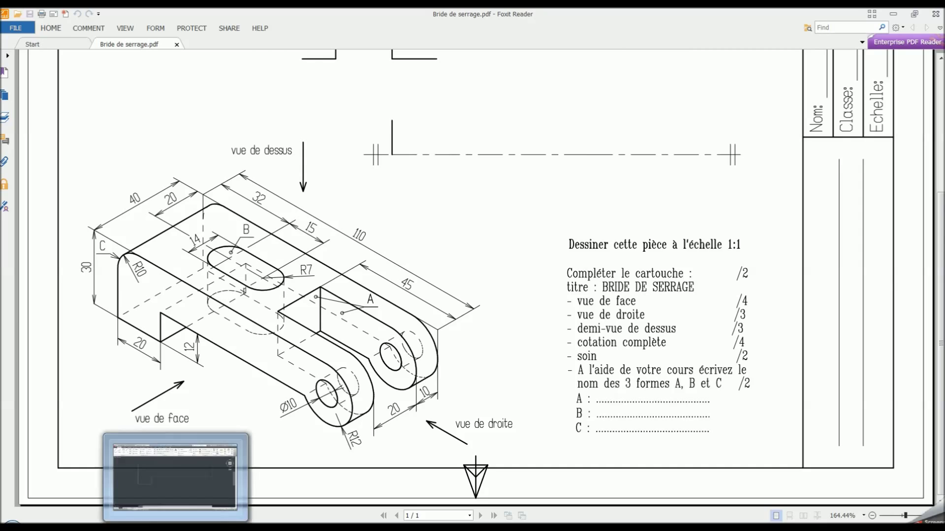
- Review the clamp PDF, then return to the AutoCAD drawing
left_click(175, 476)
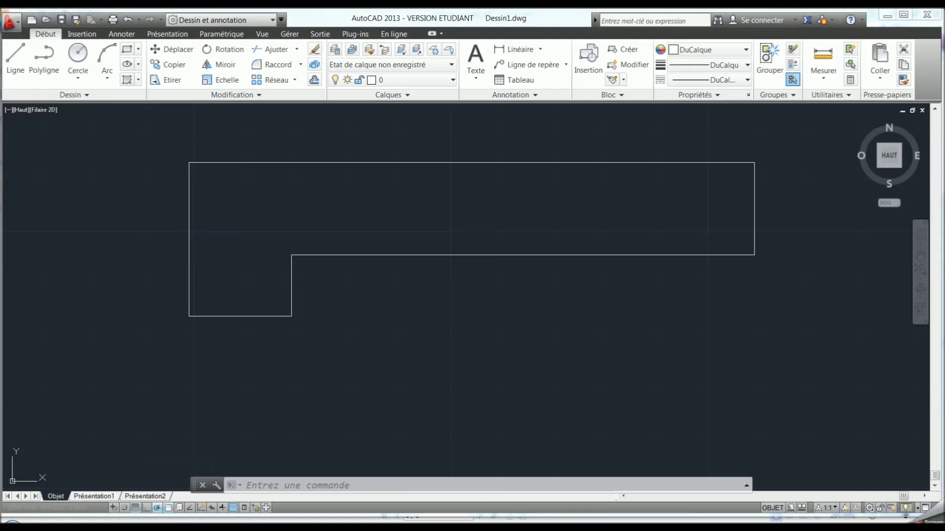
- Draw a radius-10 circle at the outline's left end and a radius-12 circle at its right end
left_click(84, 59)
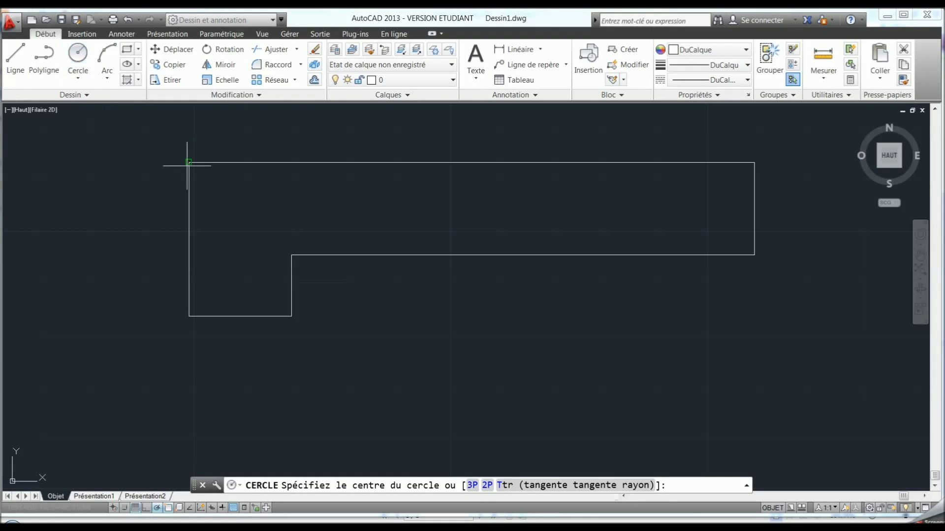
left_click(232, 208)
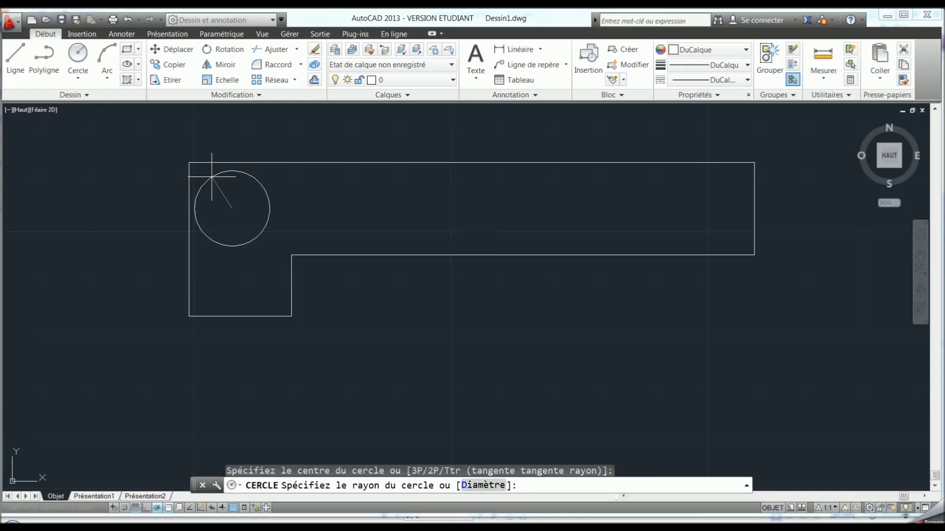
type("10")
key("Return")
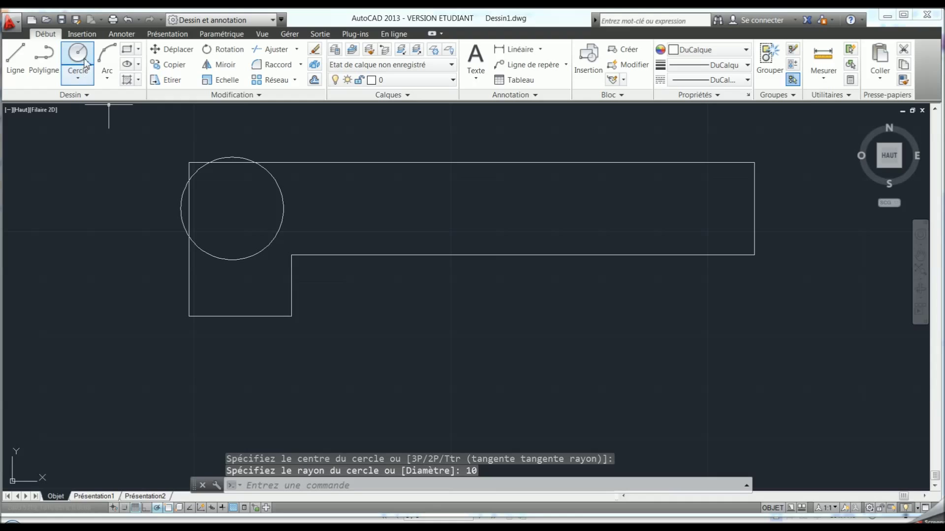
key("alt+Tab")
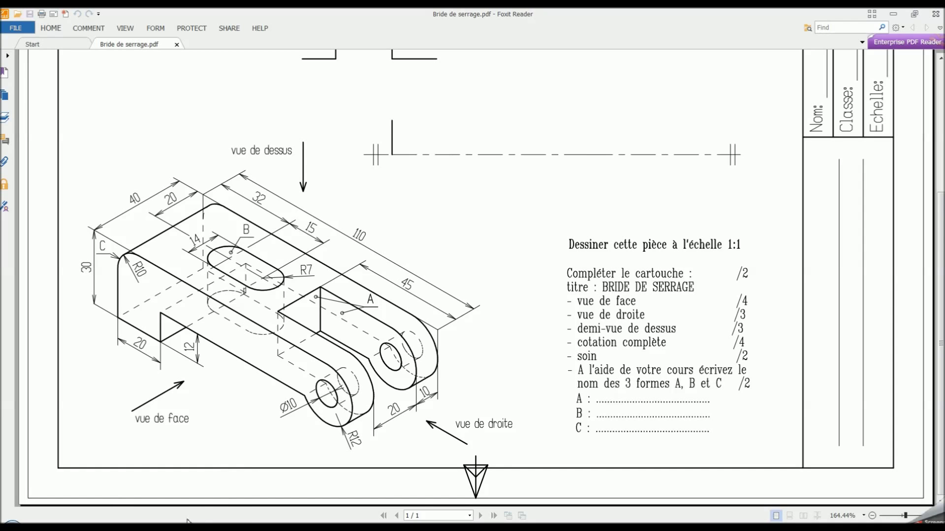
left_click(175, 475)
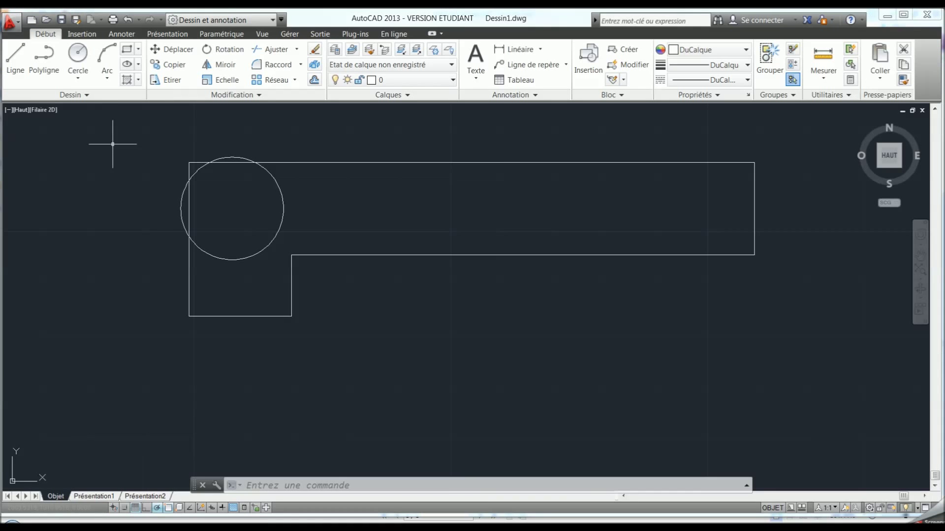
left_click(78, 54)
left_click(718, 209)
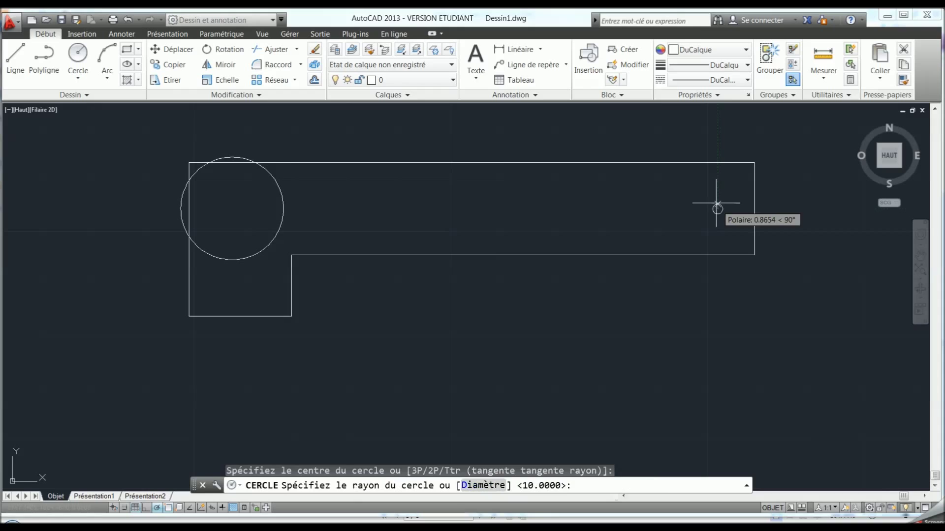
type("12")
key("Return")
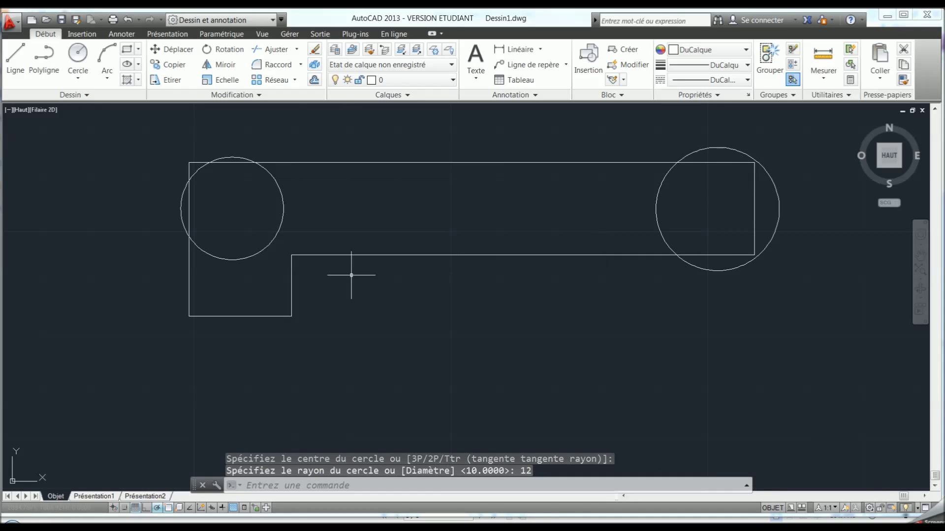
- Draw a 10-diameter hole centred on the right end circle using centre-diameter
left_click(79, 57)
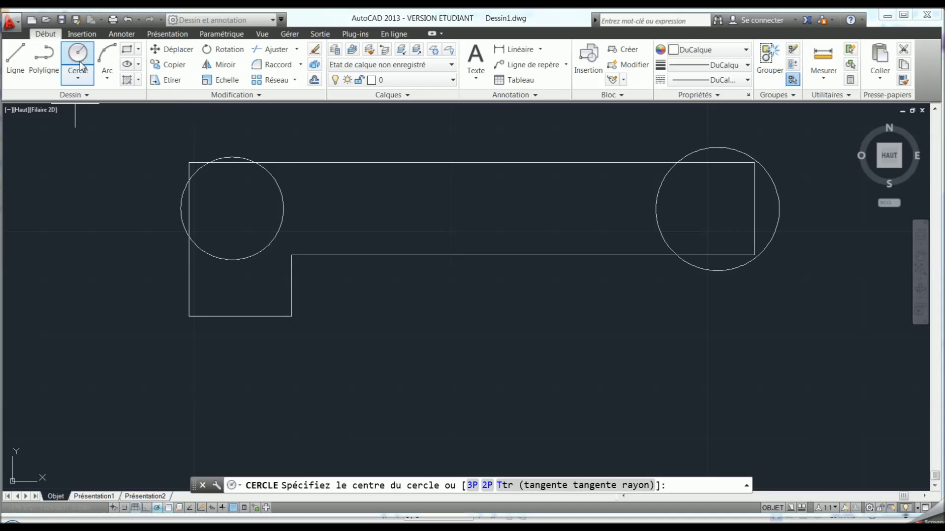
left_click(78, 74)
left_click(102, 127)
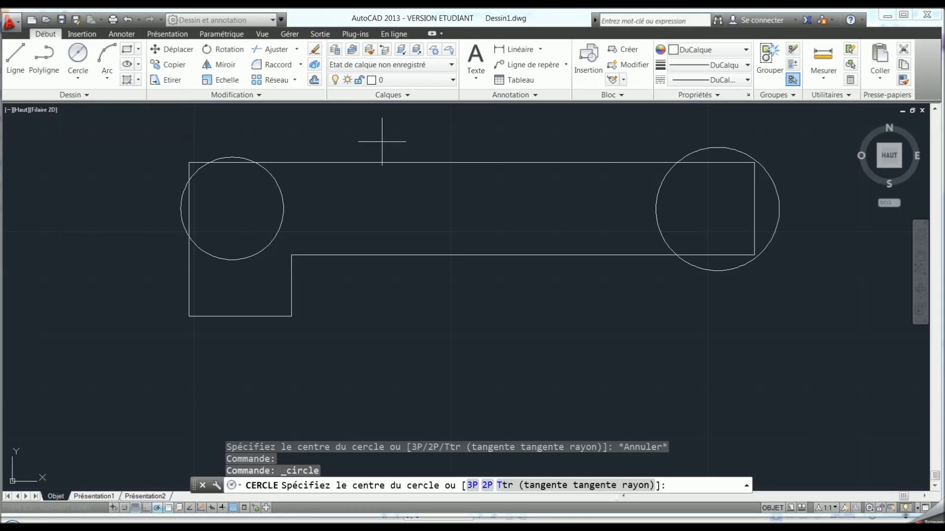
left_click(699, 212)
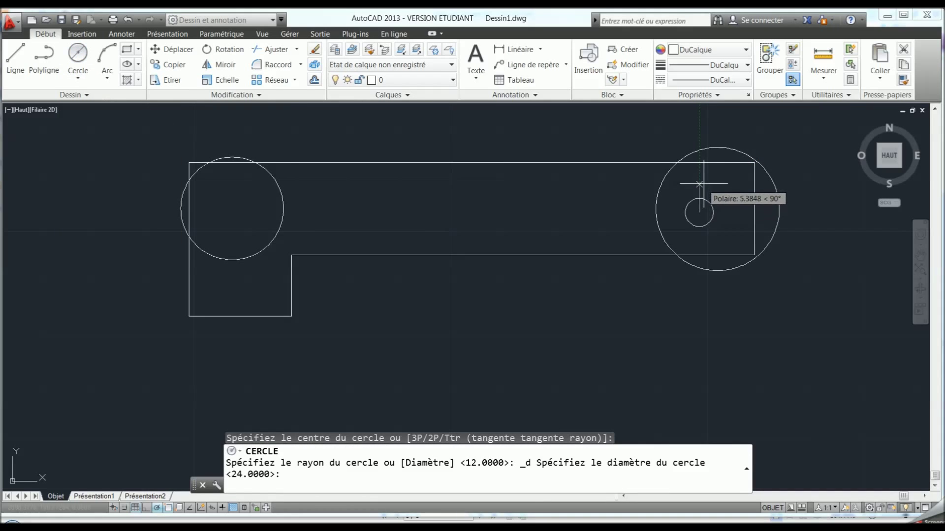
type("10")
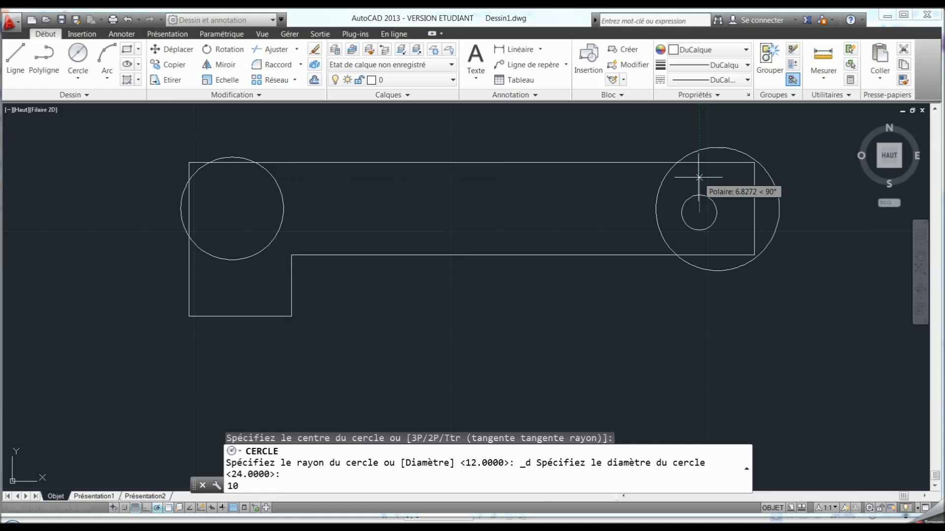
key("Return")
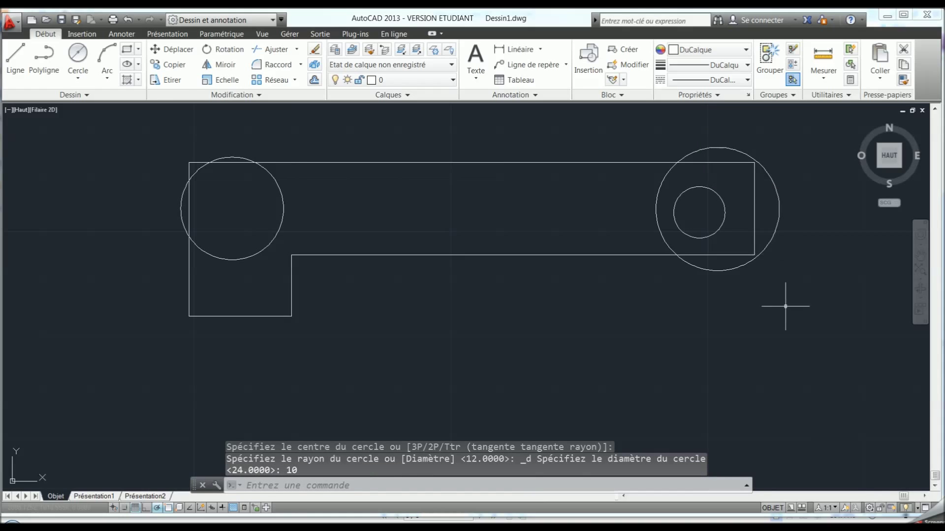
left_click(787, 301)
left_click(806, 288)
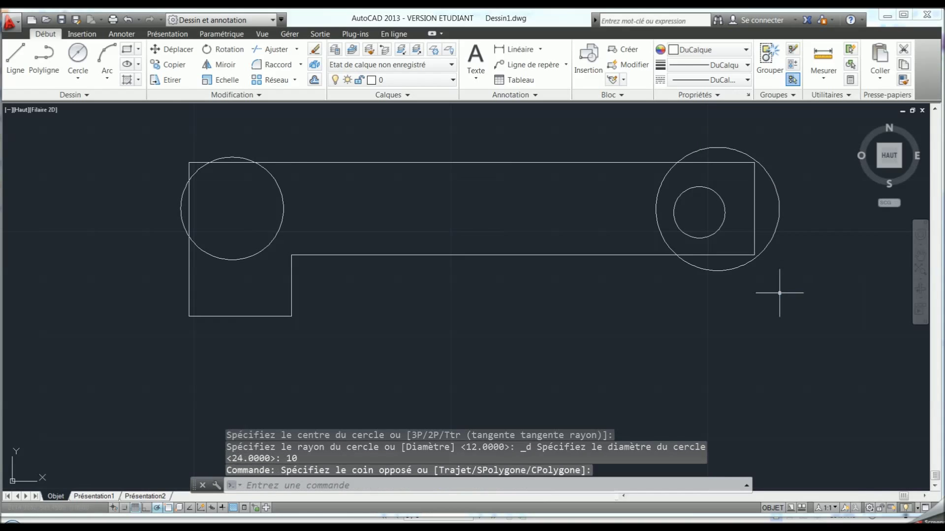
left_click(553, 336)
left_click(322, 256)
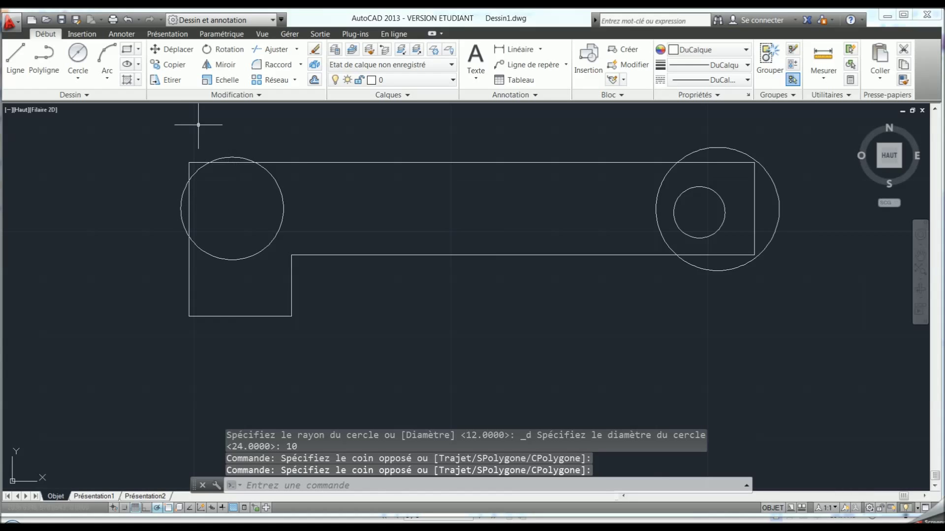
left_click(221, 34)
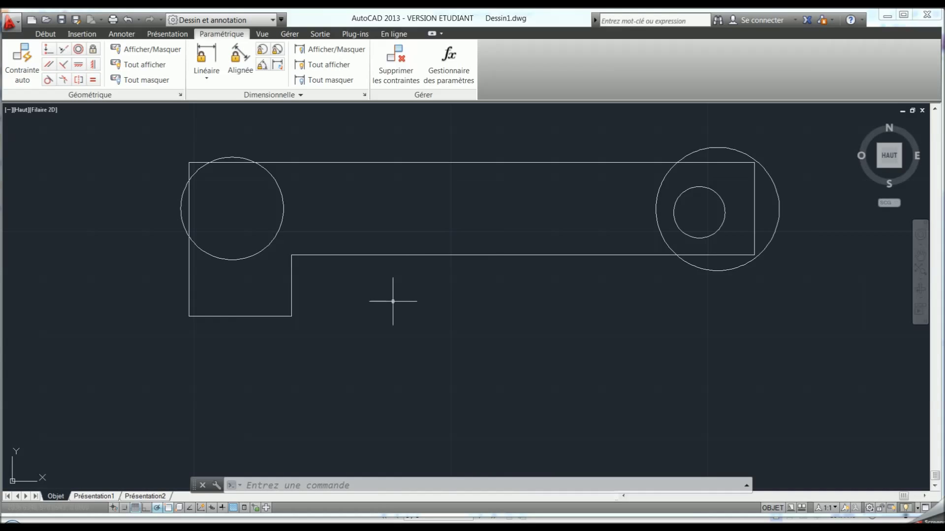
left_click(48, 79)
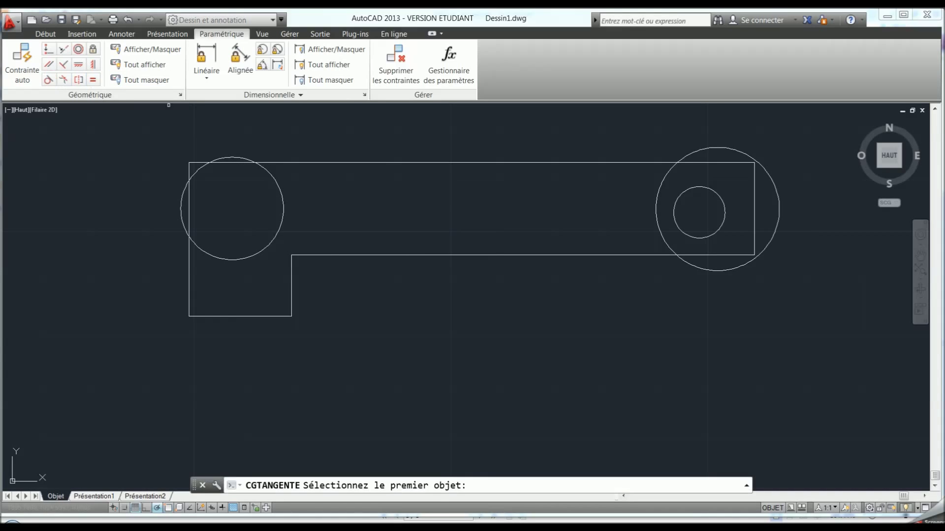
left_click(271, 162)
left_click(240, 157)
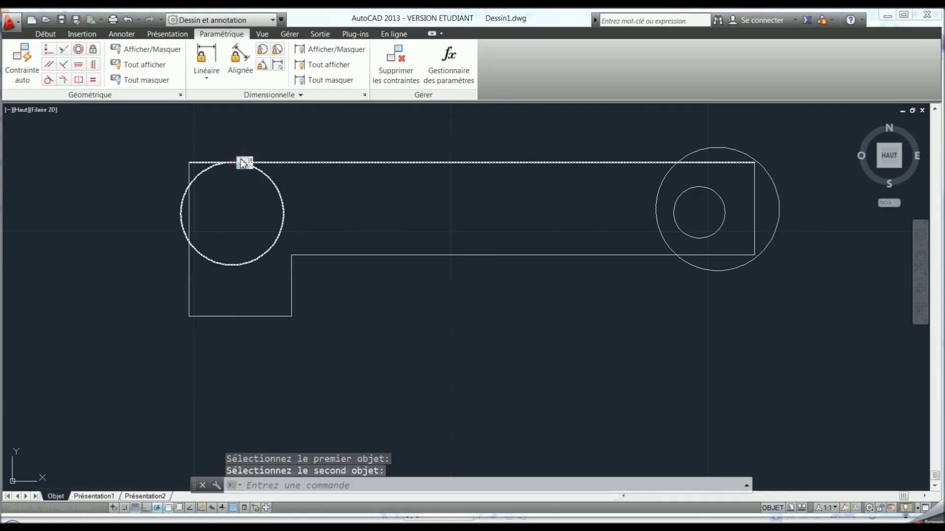
left_click(48, 79)
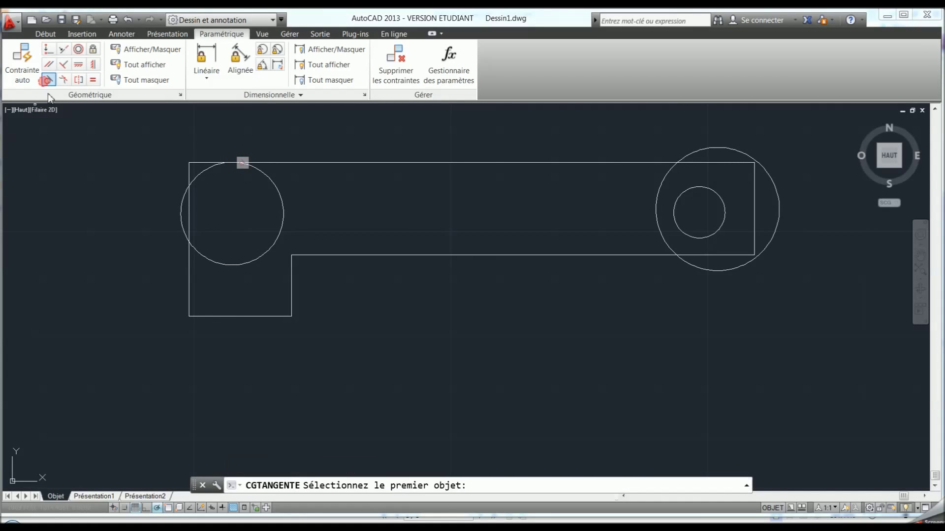
left_click(189, 273)
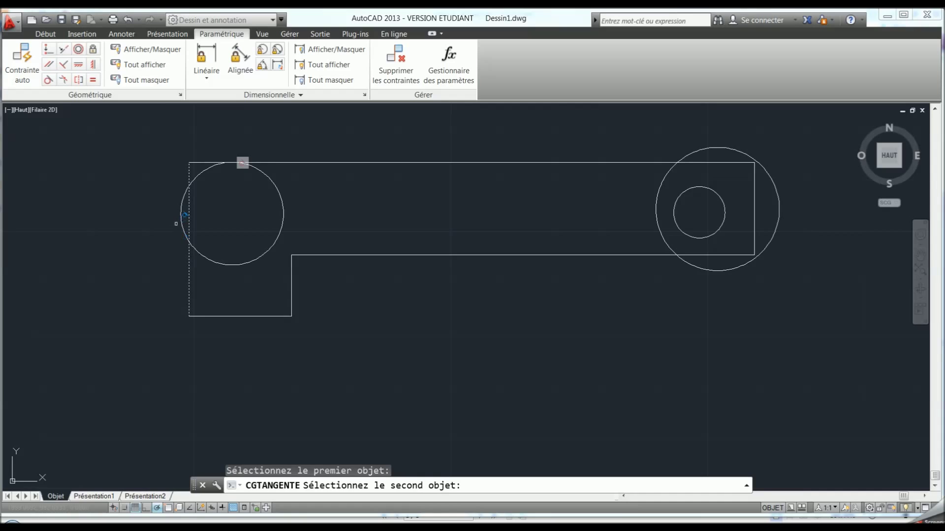
left_click(180, 222)
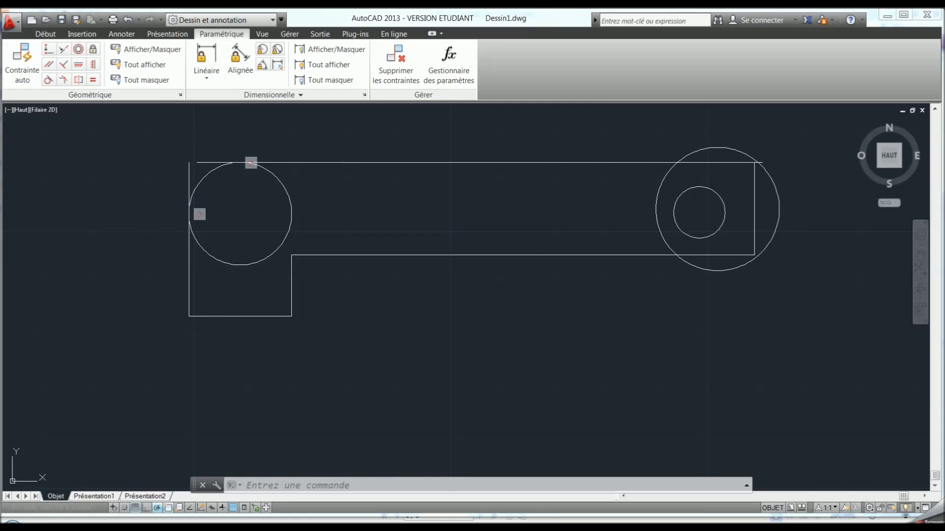
right_click(344, 183)
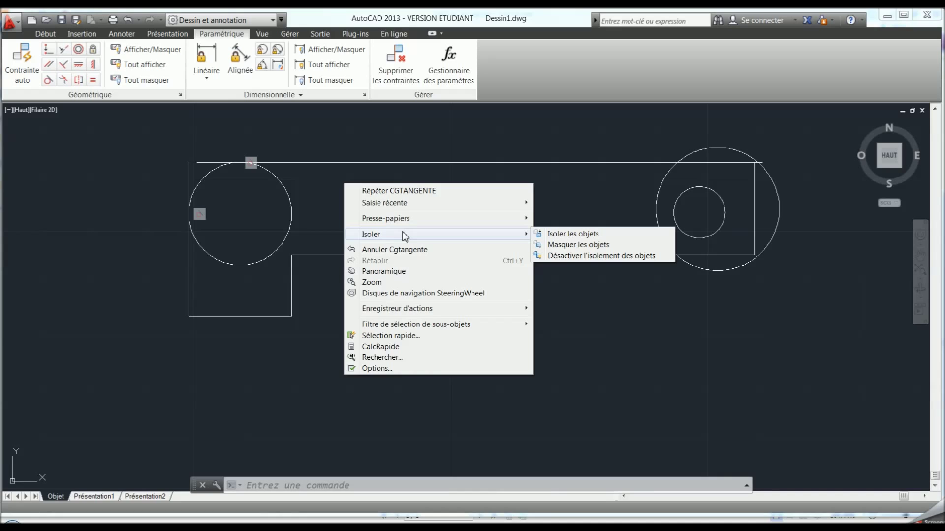
left_click(394, 250)
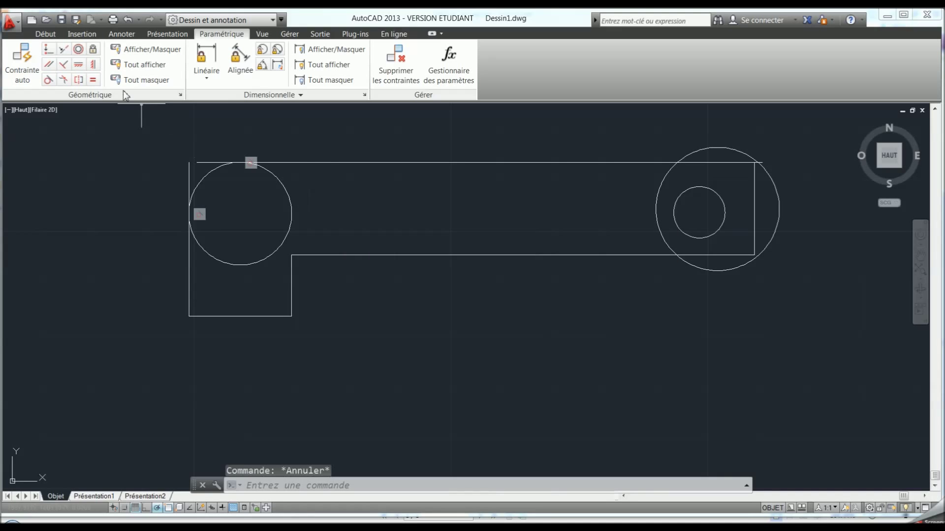
left_click(128, 20)
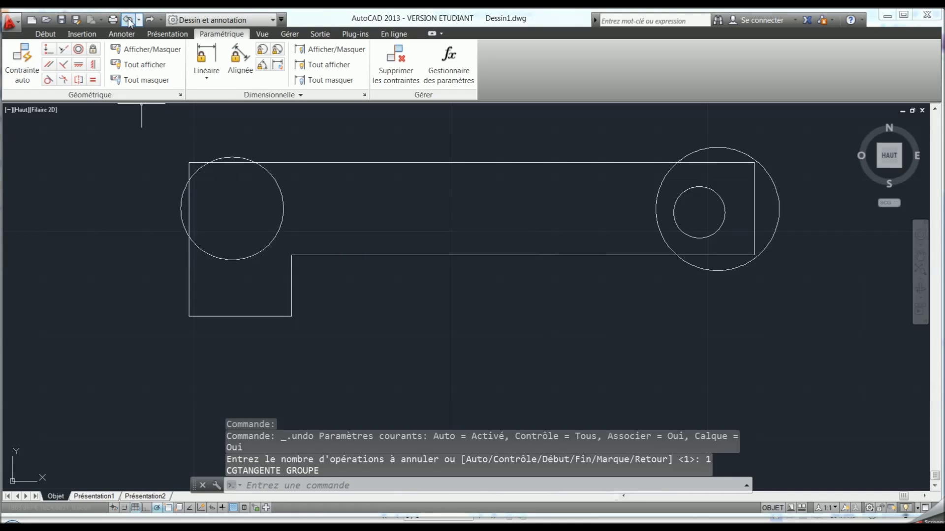
- Move the left circle off the outline to below the part
left_click(332, 199)
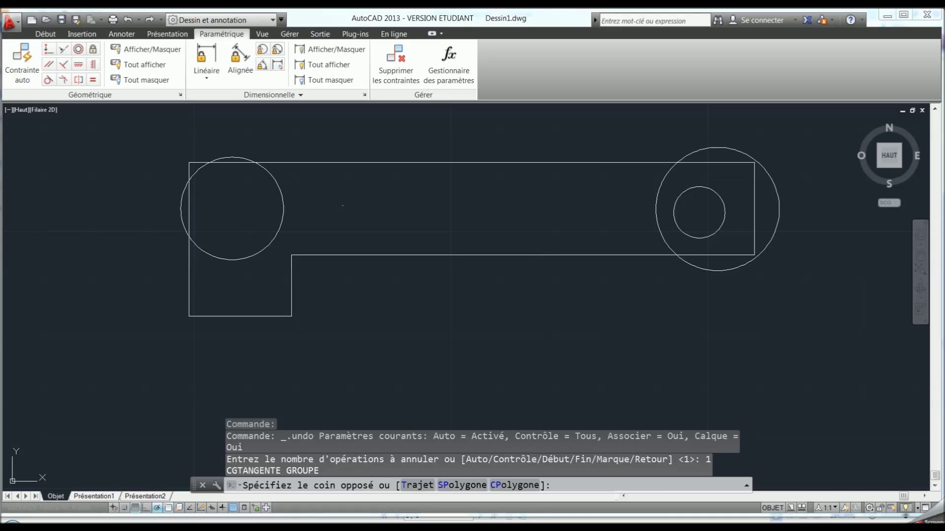
left_click(283, 208)
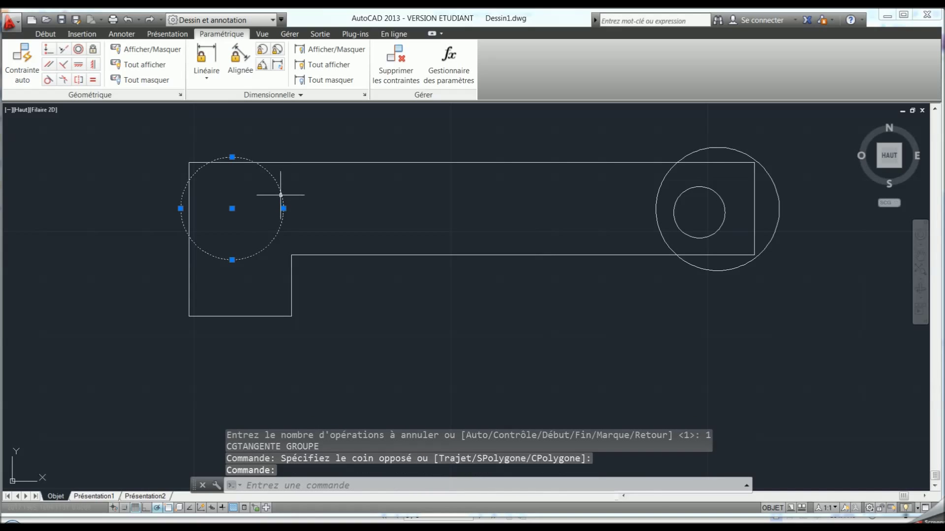
left_click_drag(280, 195, 293, 197)
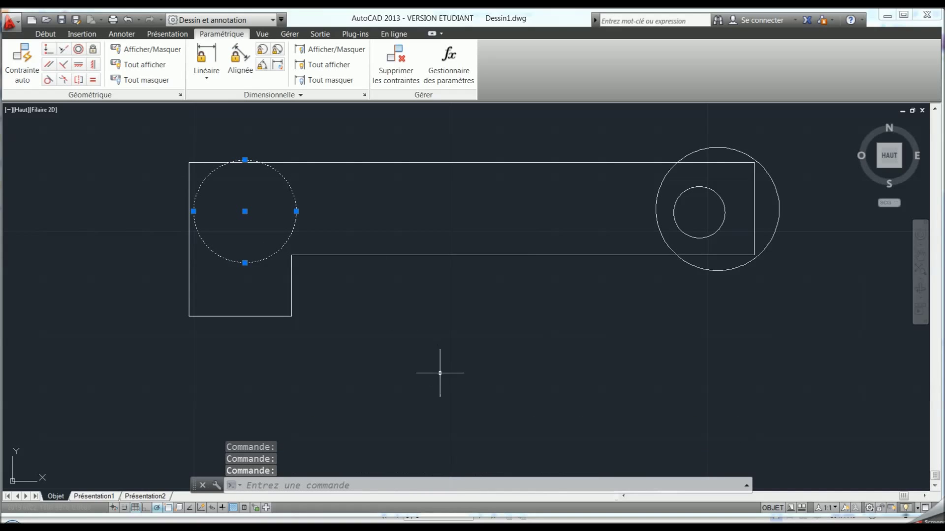
left_click_drag(290, 197, 437, 349)
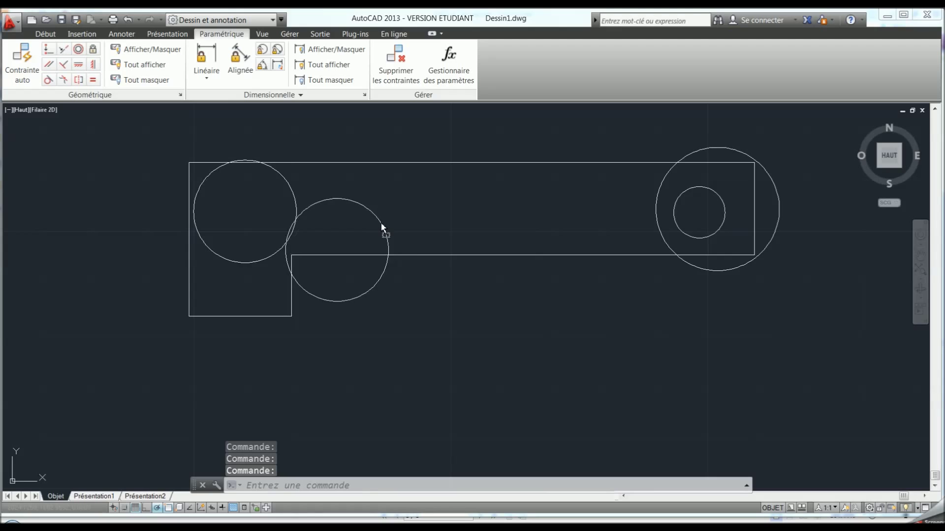
left_click(642, 323)
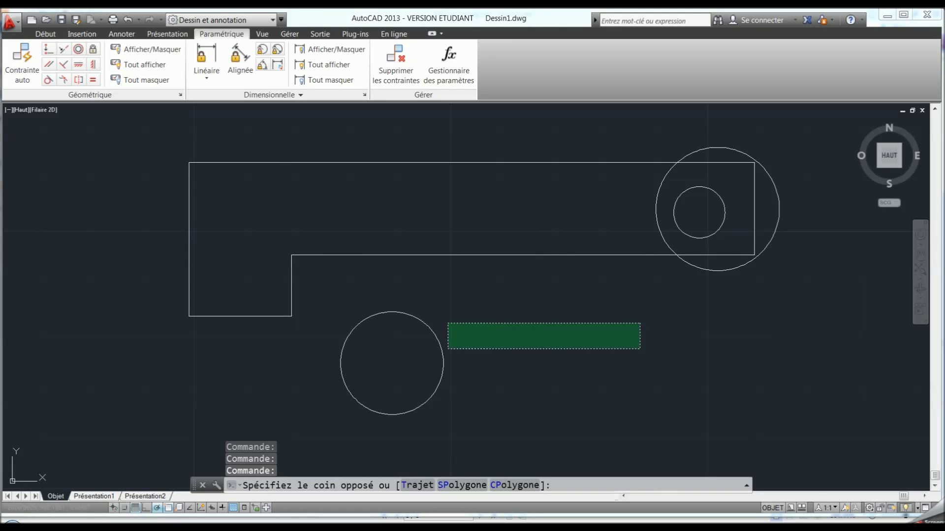
left_click(442, 354)
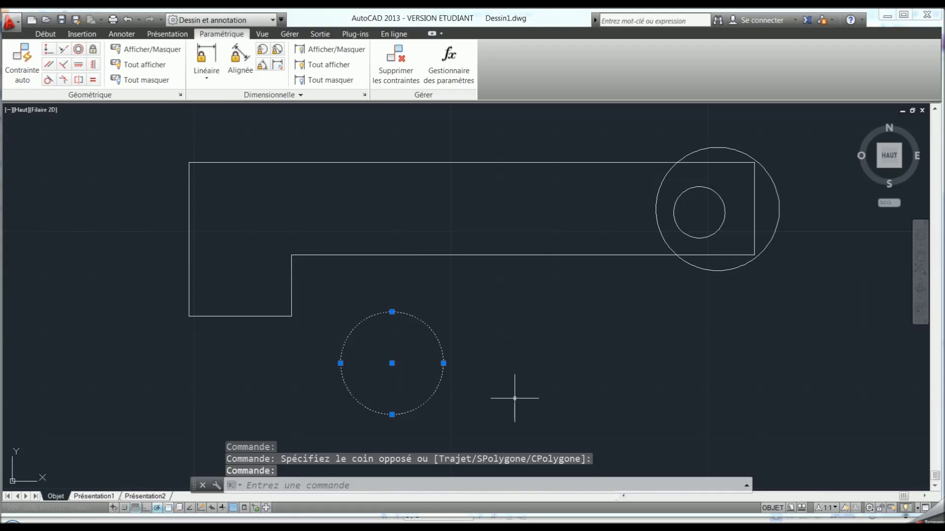
left_click(391, 364)
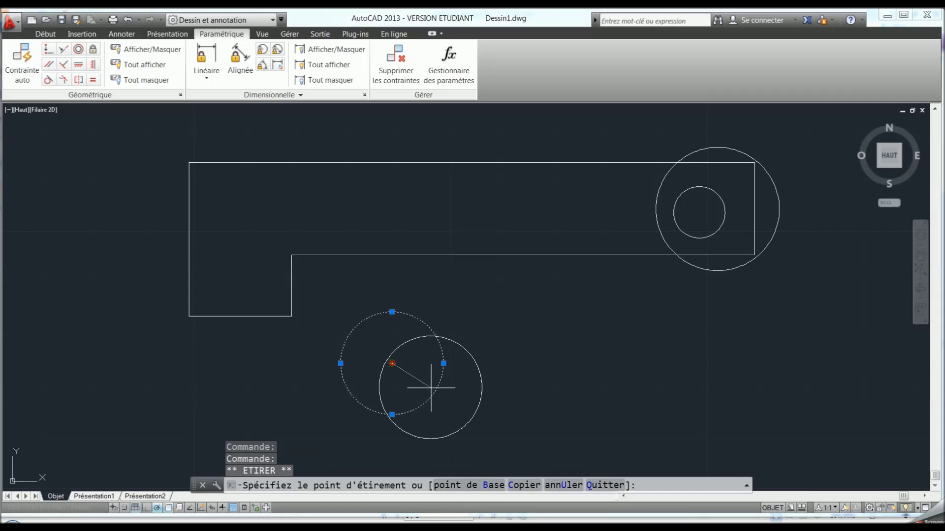
left_click(435, 413)
- Move the small hole and the large right circle below the outline
left_click(722, 223)
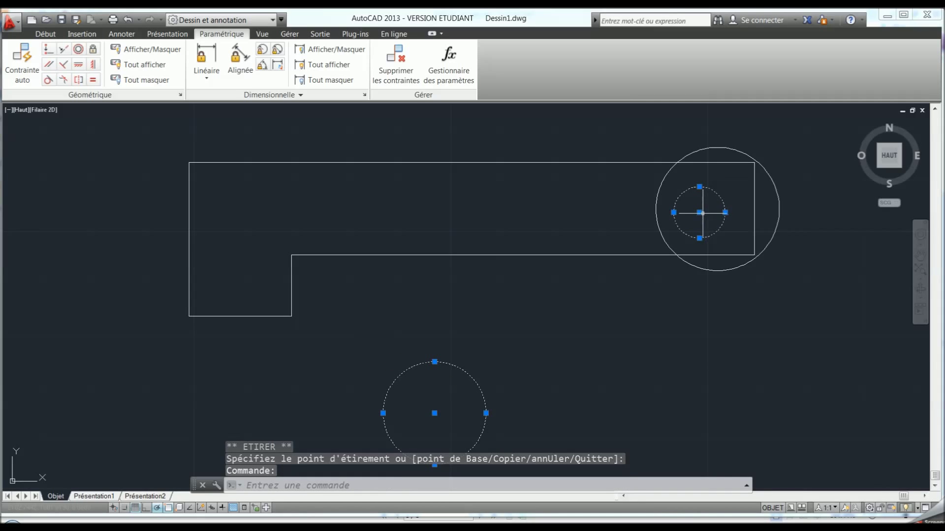
left_click(699, 212)
left_click(578, 381)
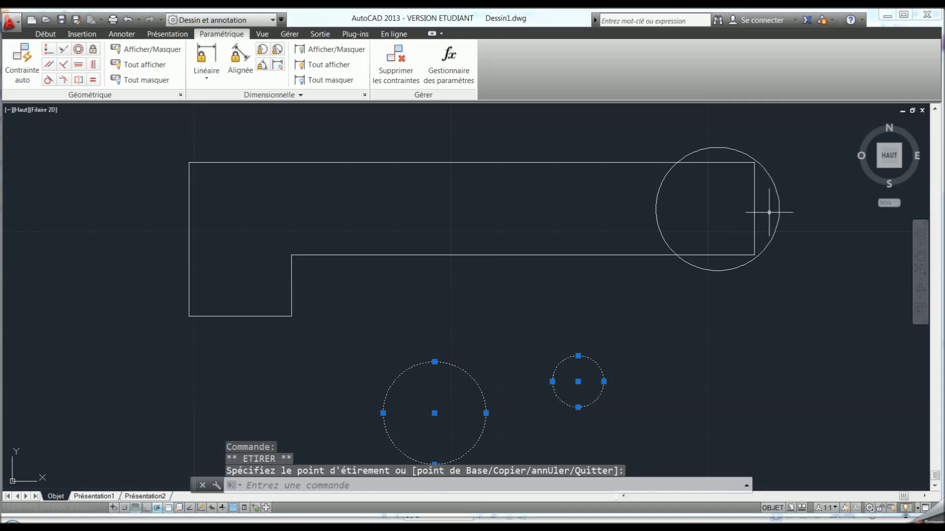
left_click(779, 206)
left_click(721, 210)
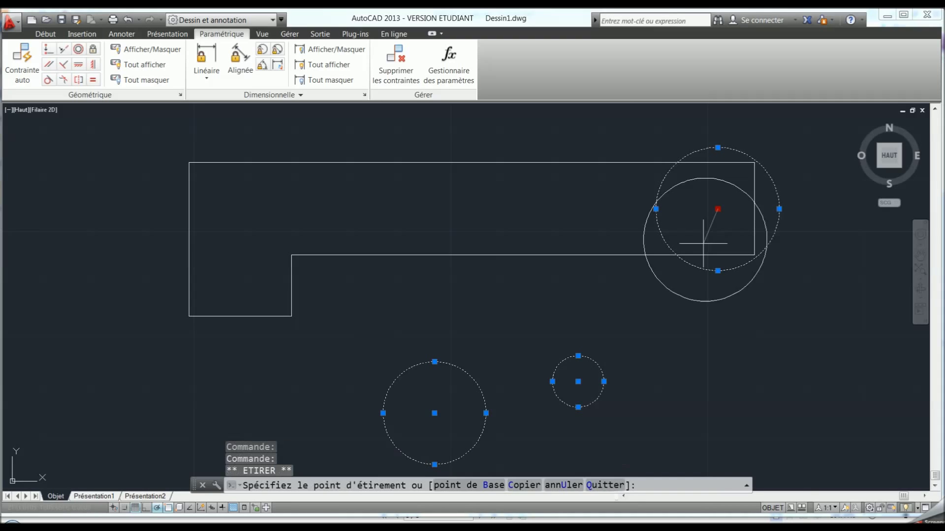
left_click(691, 387)
left_click(642, 325)
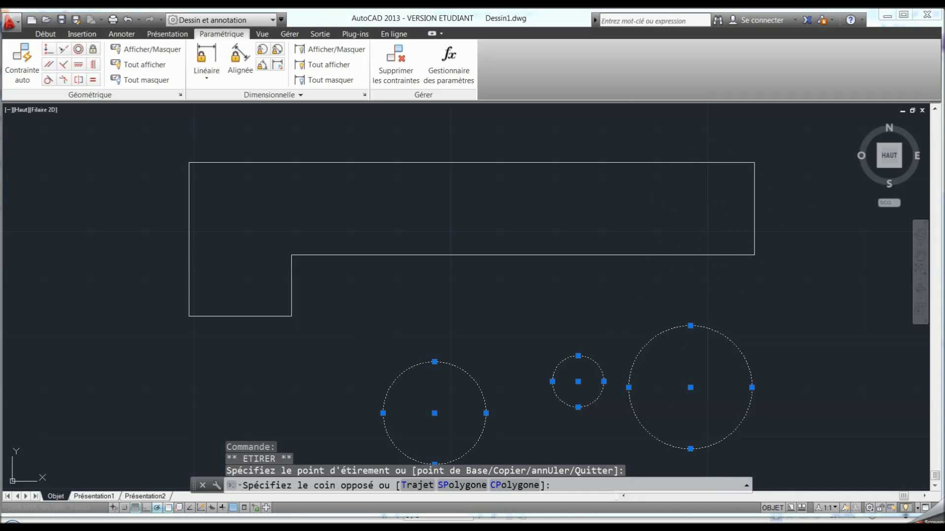
left_click(721, 290)
- Window-select the whole stepped outline
left_click(161, 147)
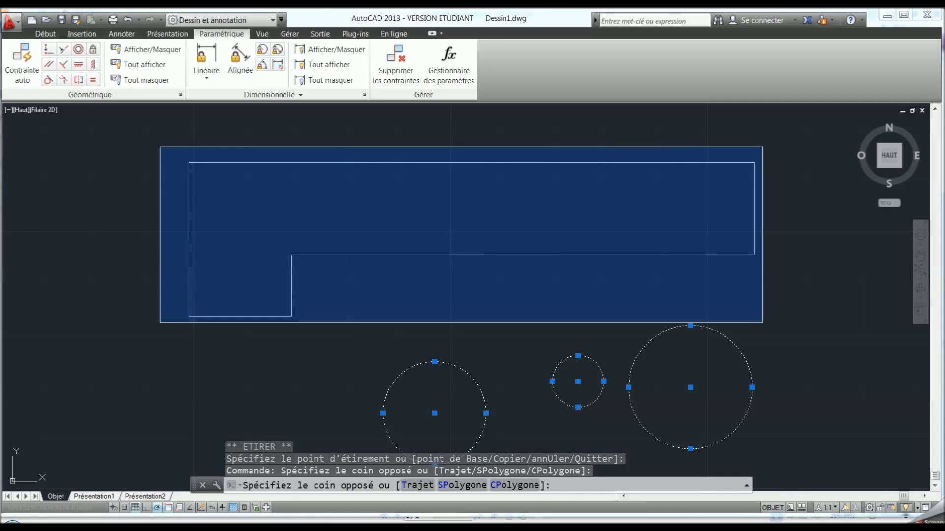
left_click(761, 319)
key("Escape")
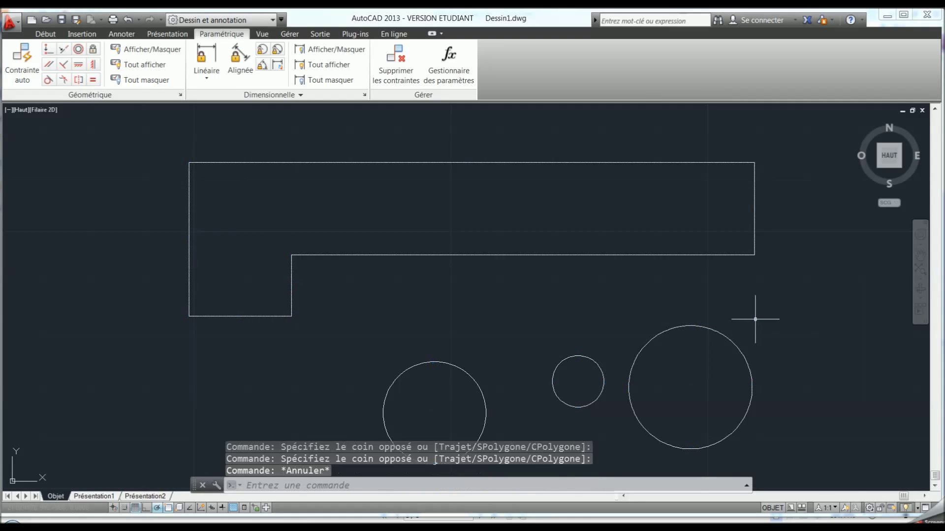
key("Escape")
key("Escape")
left_click(172, 142)
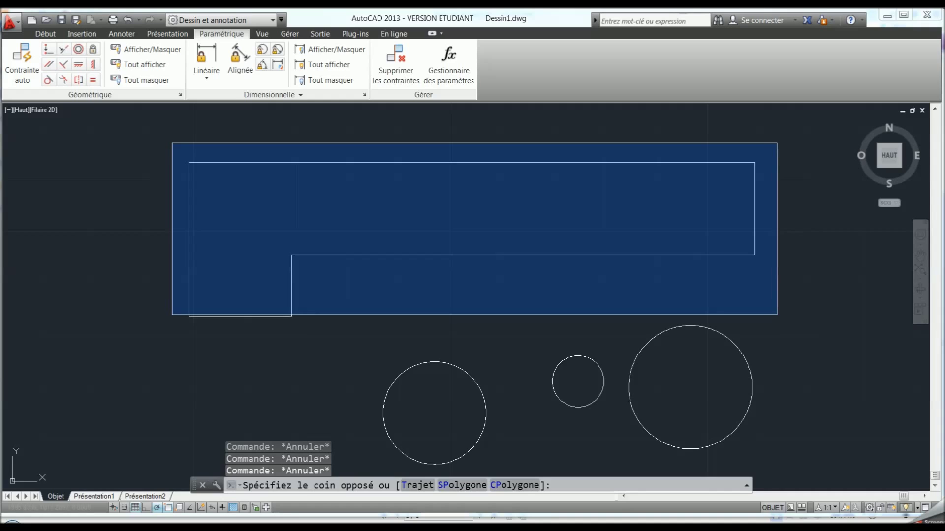
left_click(764, 322)
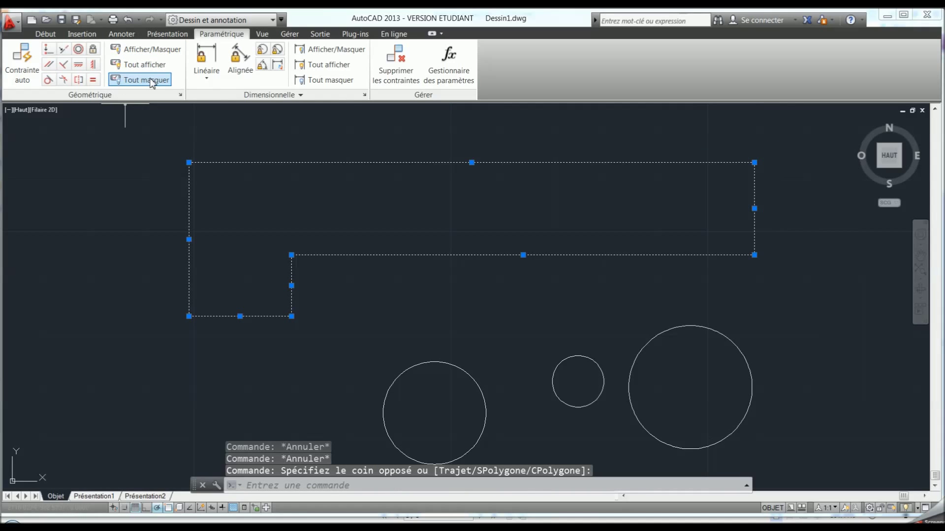
- Auto-constrain the selected outline and save the drawing as bride de serrage.dwg in Documents
left_click(27, 63)
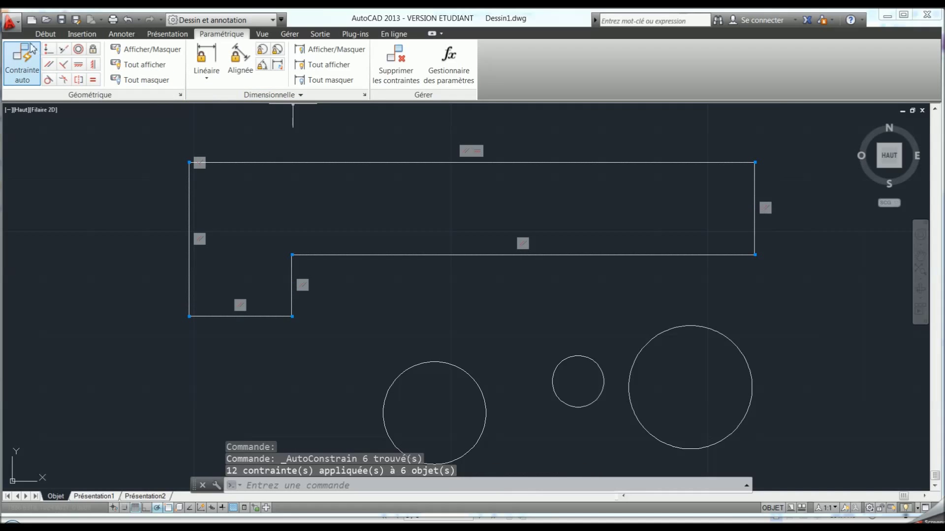
left_click(10, 20)
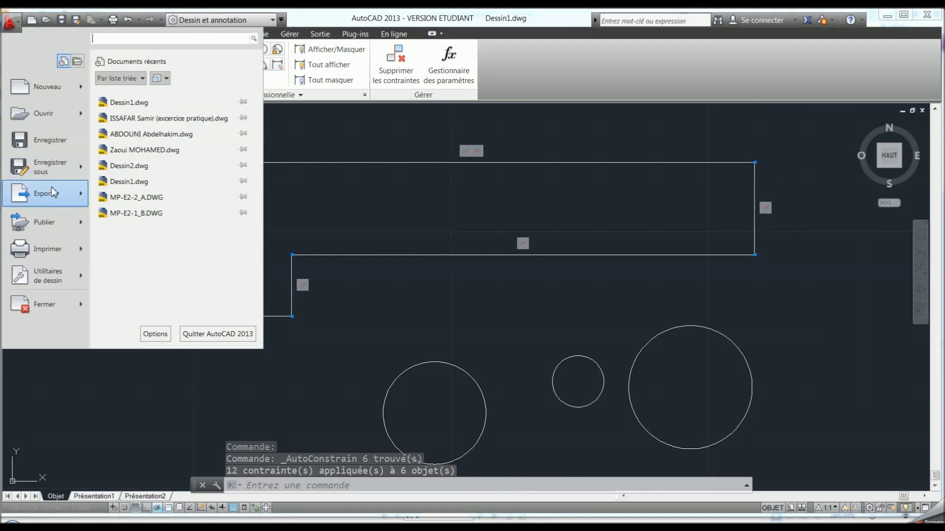
left_click(49, 167)
type("bride de serrage")
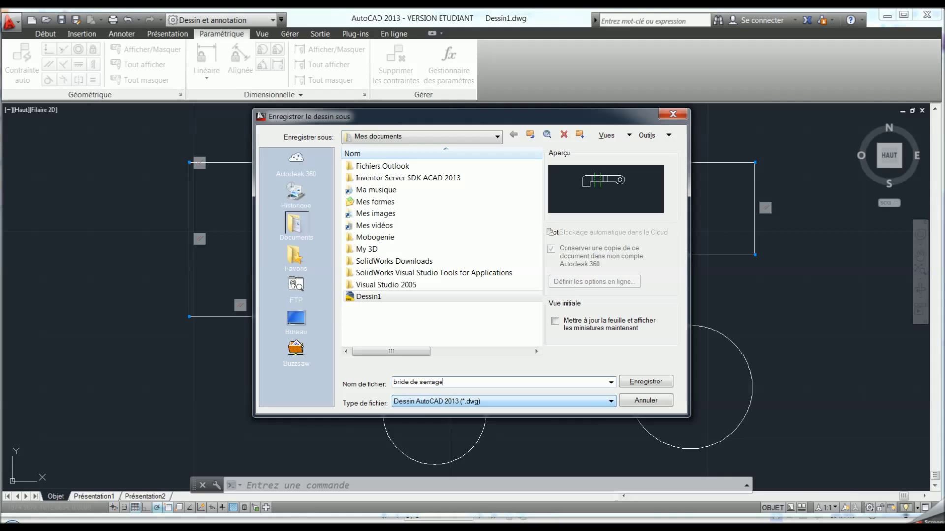
left_click(663, 387)
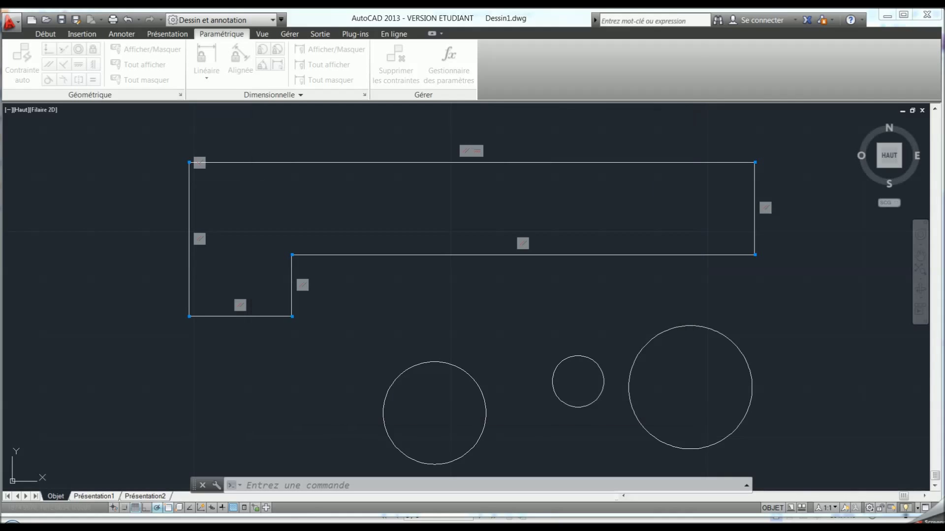
left_click(815, 395)
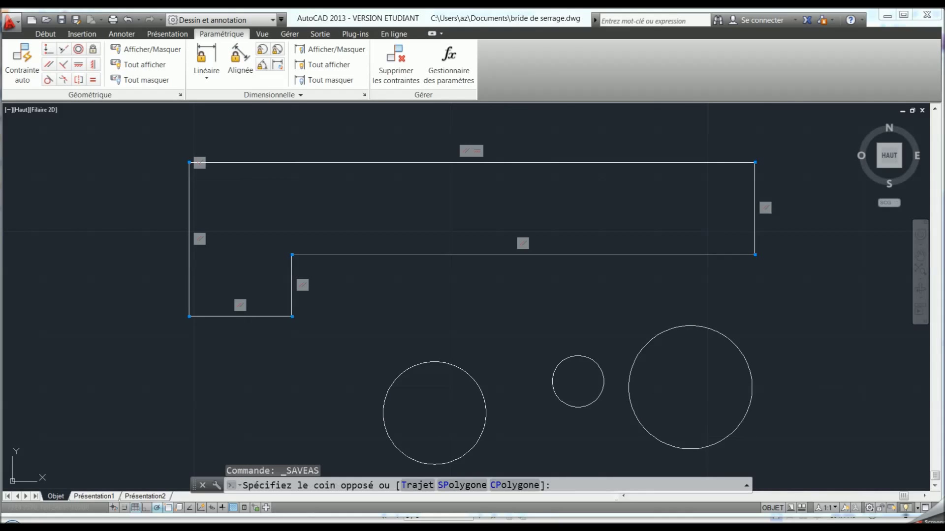
- Make the left circle tangent to the outline's top line and left vertical line
left_click(860, 411)
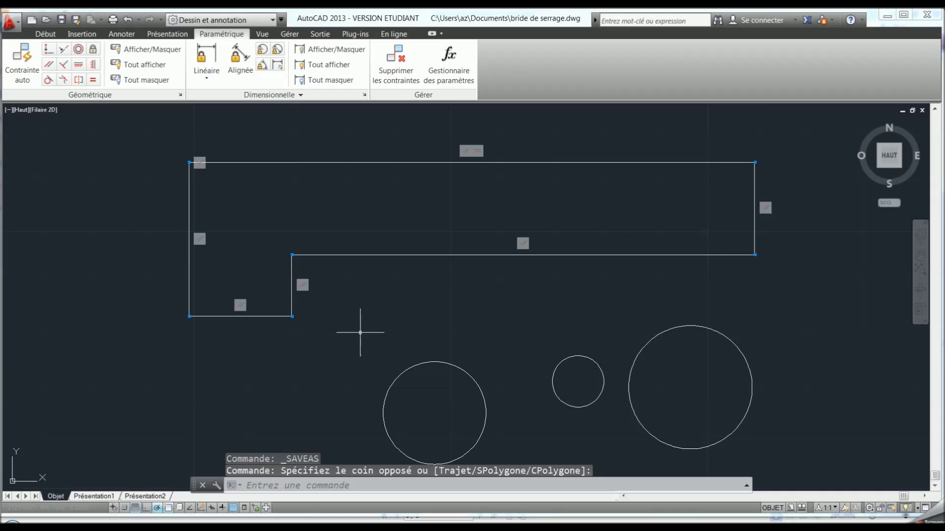
left_click(48, 79)
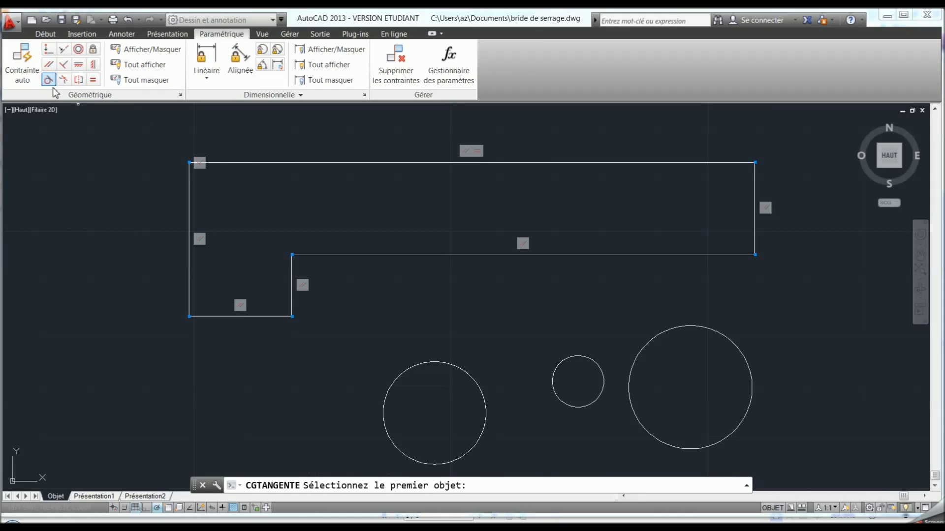
left_click(245, 162)
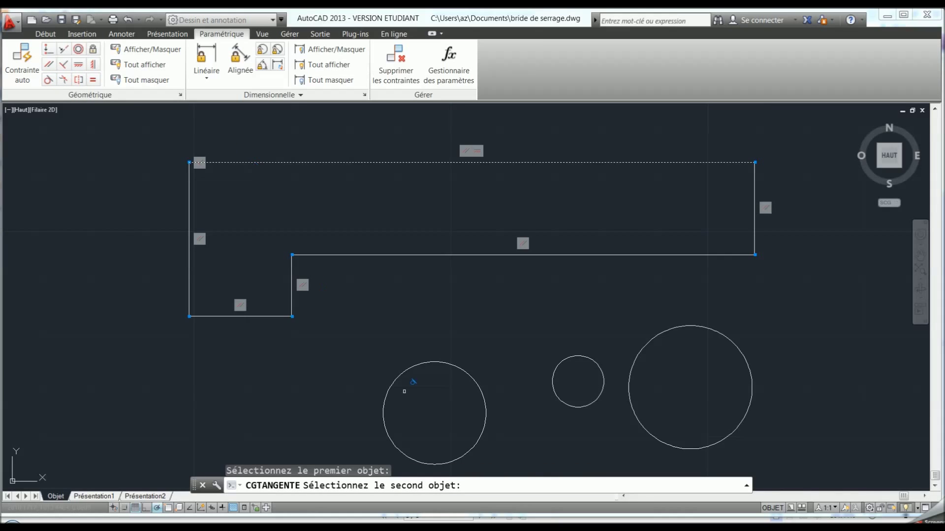
left_click(433, 363)
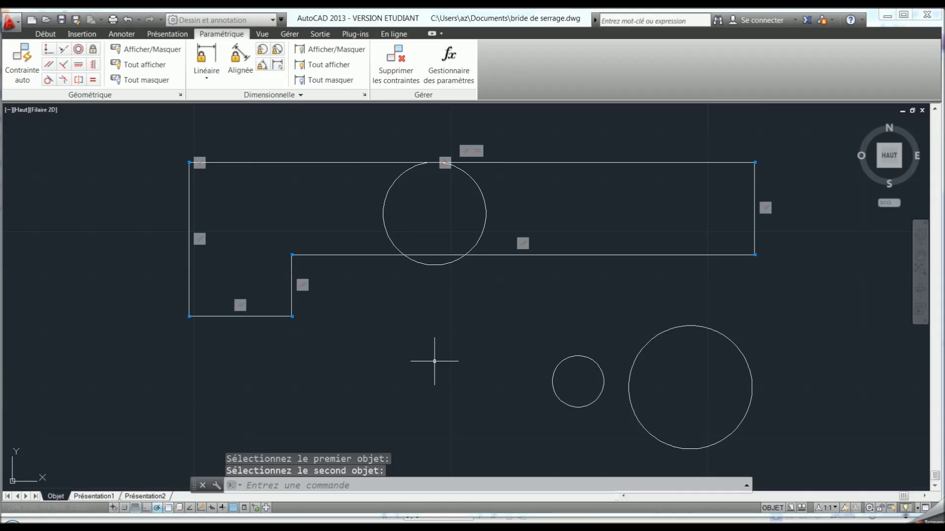
left_click(49, 83)
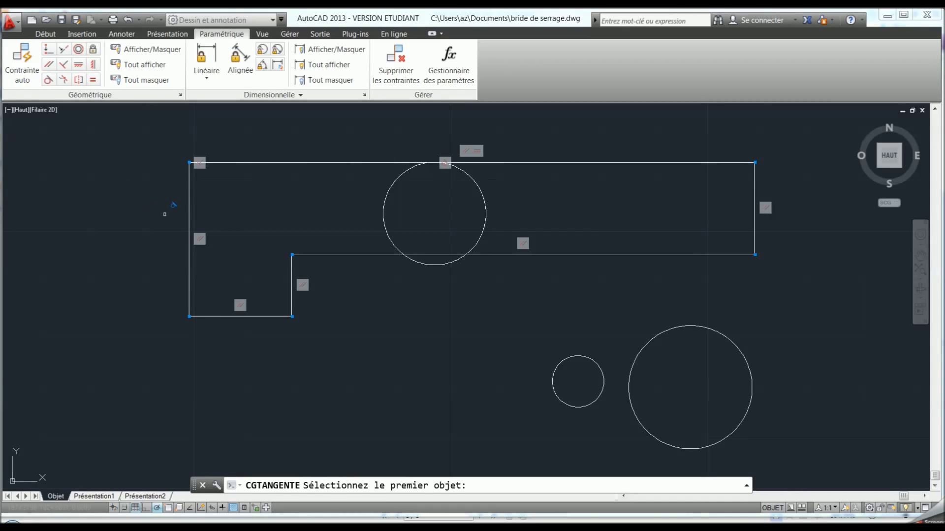
left_click(189, 204)
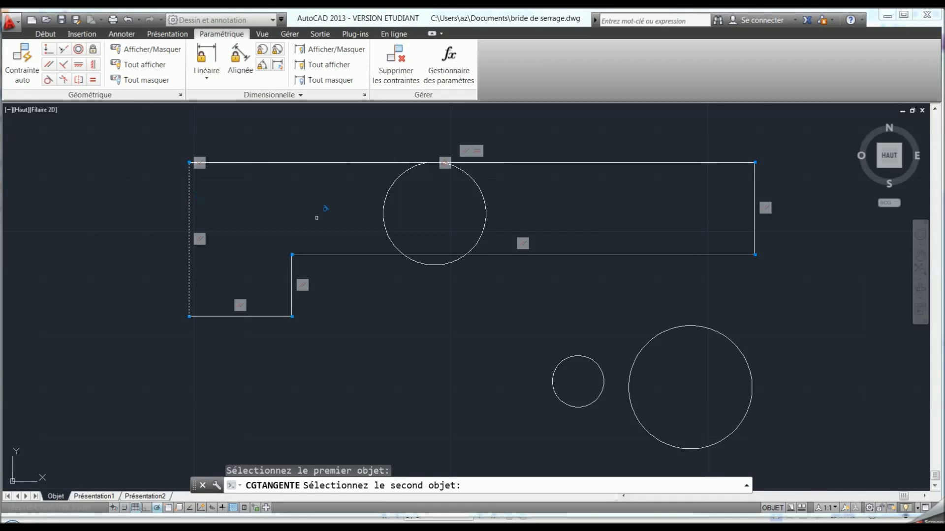
left_click(382, 216)
left_click(392, 425)
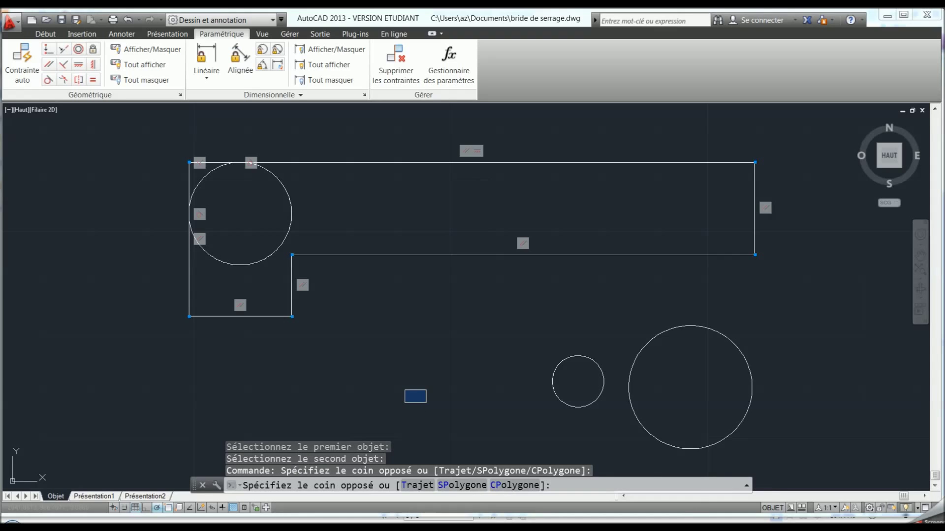
left_click(426, 403)
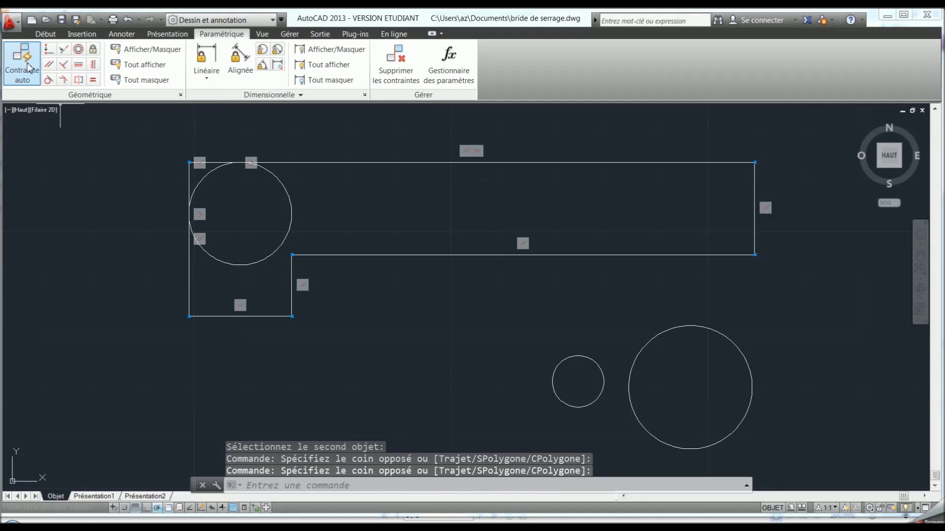
- Make the large circle tangent to the outline's right vertical line and top line
left_click(48, 80)
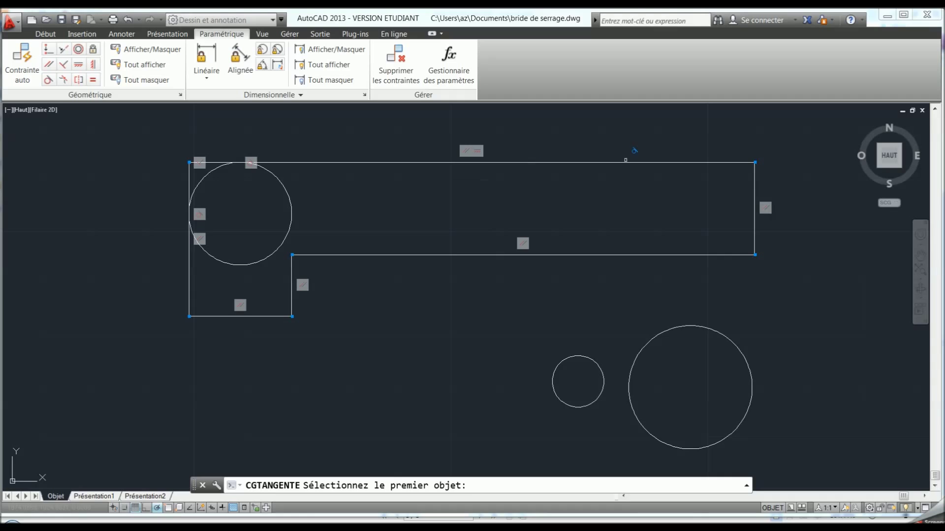
left_click(755, 228)
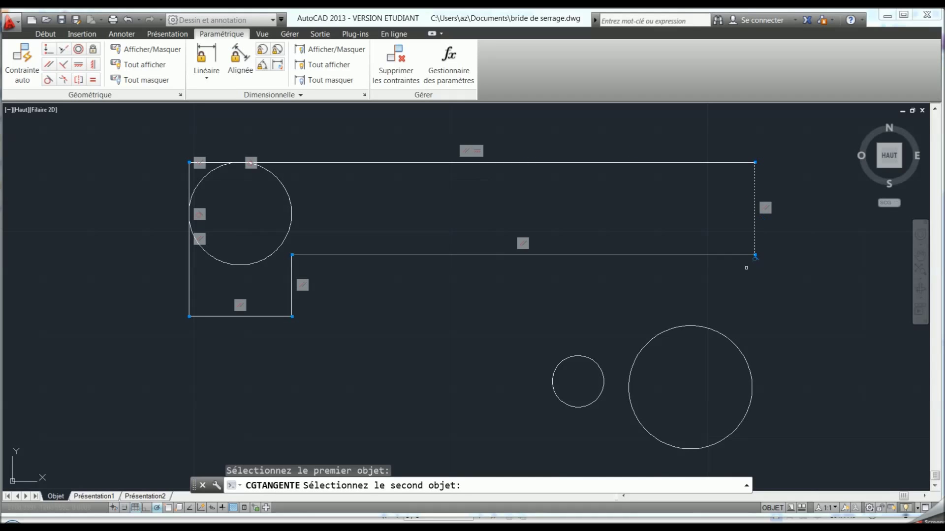
left_click(749, 367)
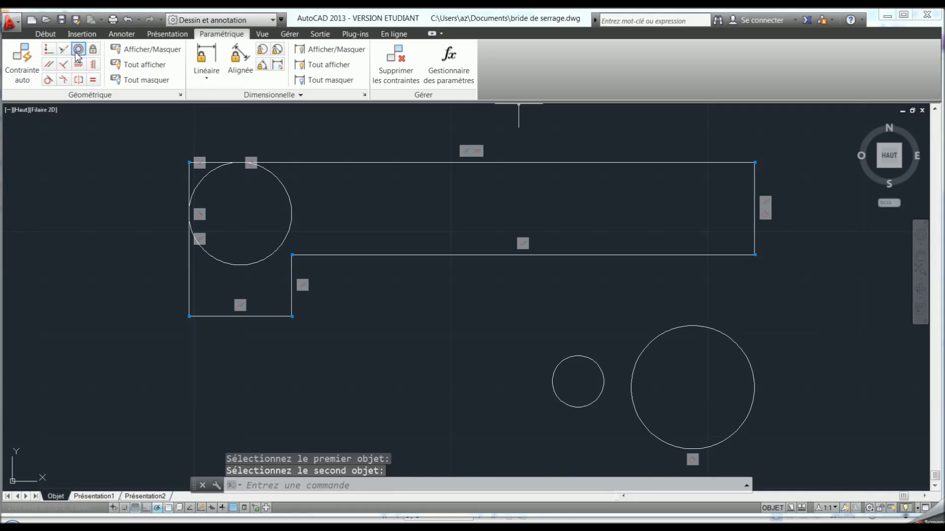
left_click(49, 79)
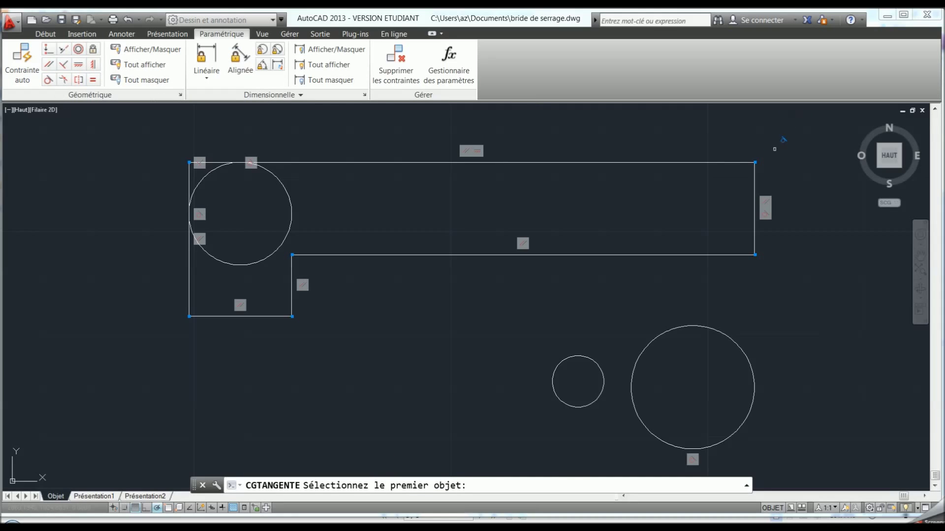
left_click(737, 162)
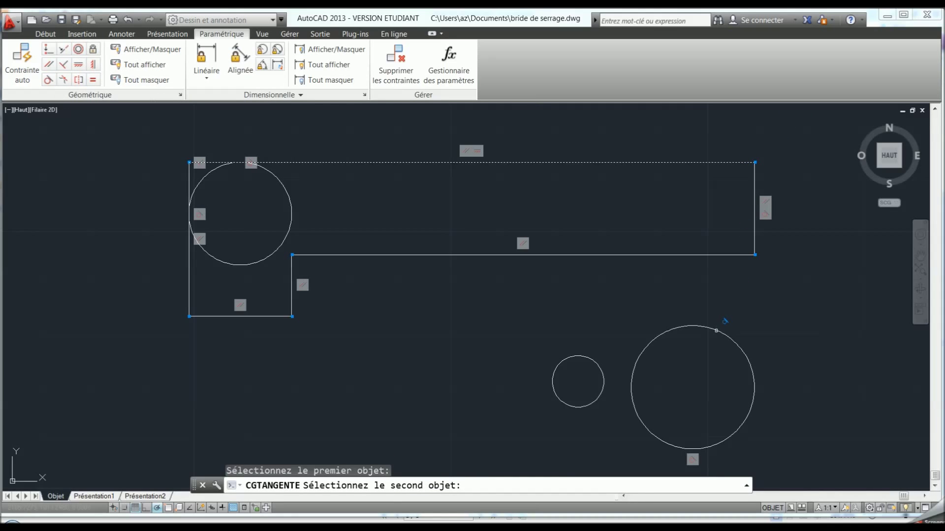
left_click(717, 330)
left_click(821, 351)
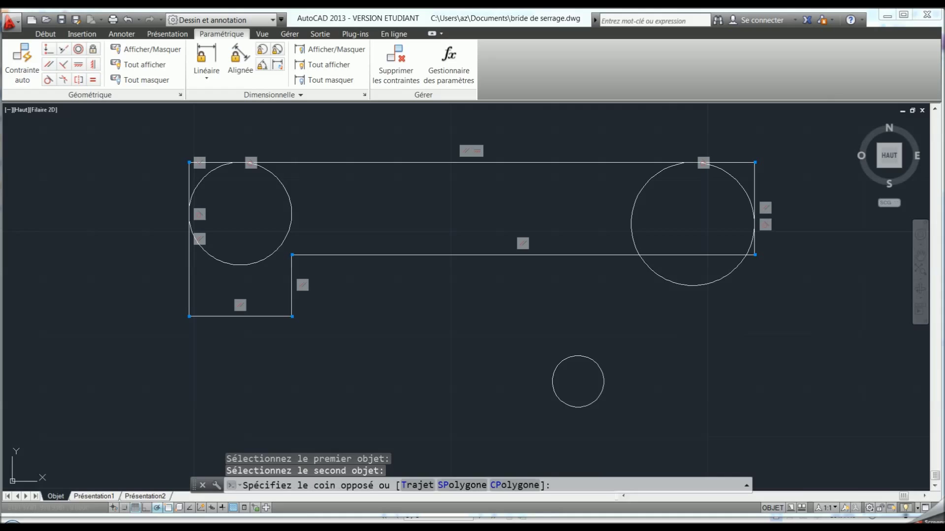
left_click(817, 350)
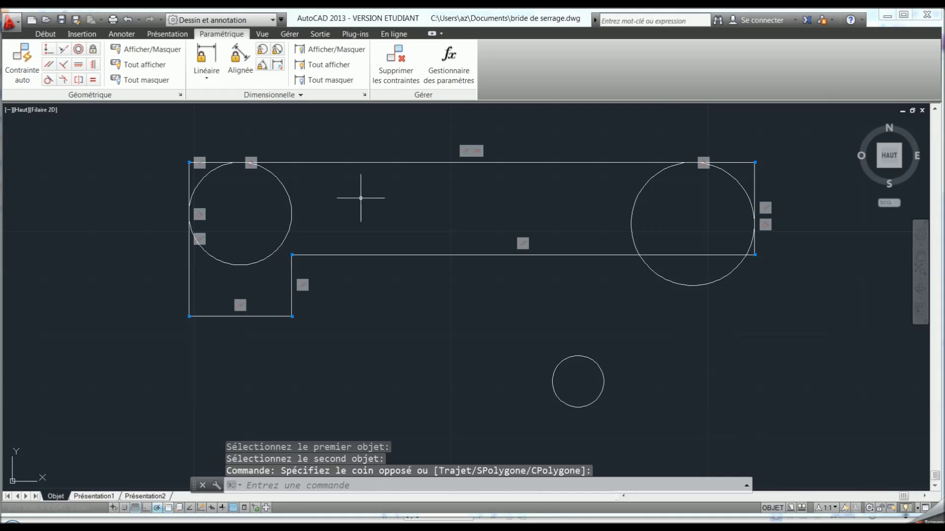
- Try concentric and tangent constraints between the small and right circles, undoing both
left_click(79, 50)
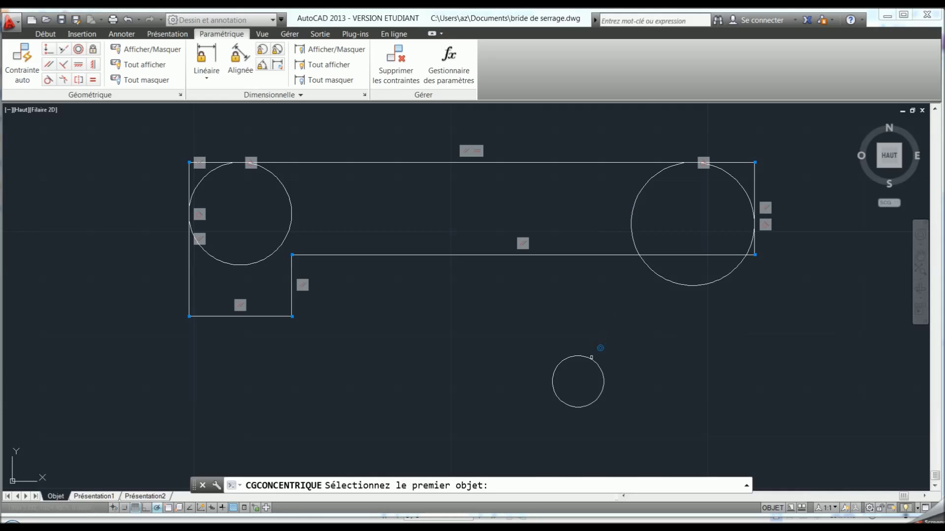
left_click(592, 359)
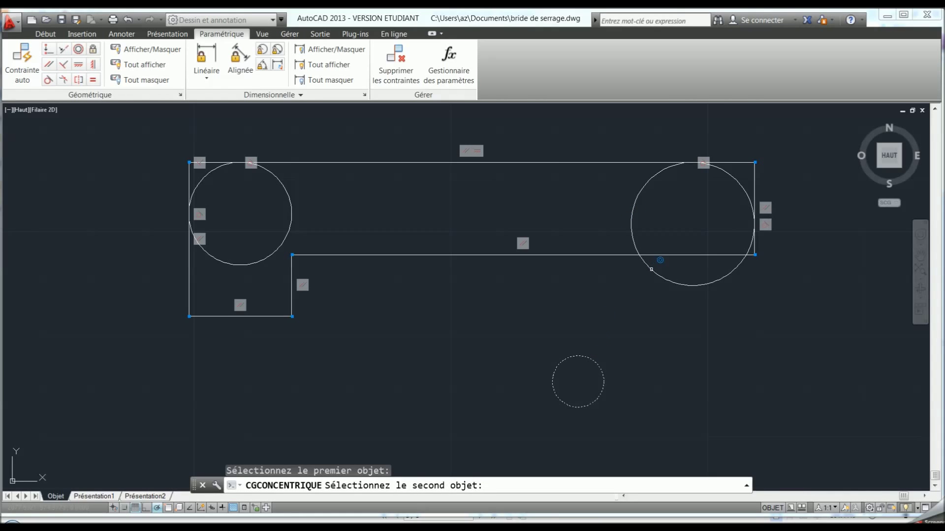
left_click(651, 270)
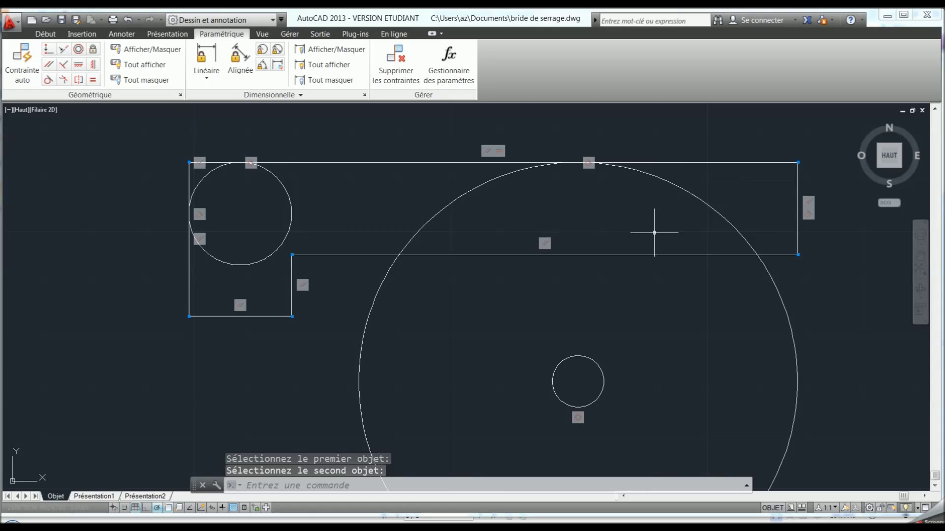
right_click(607, 218)
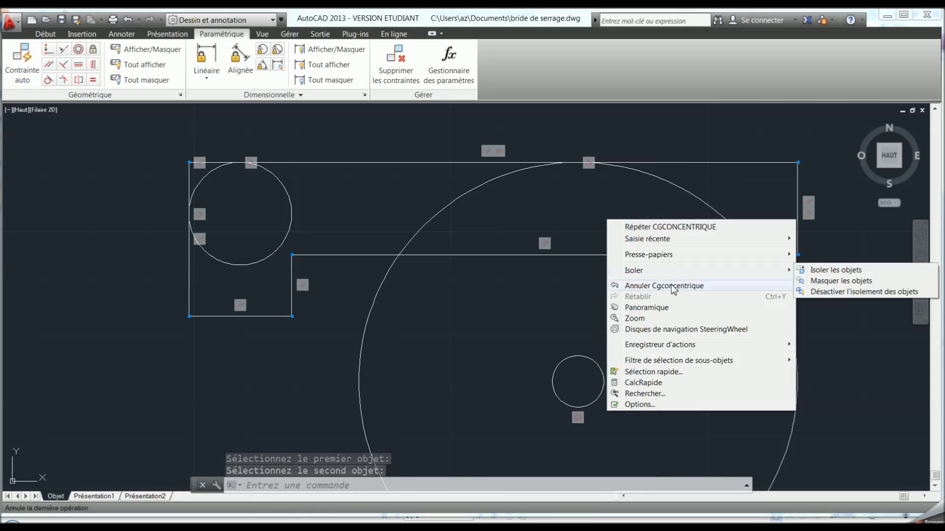
left_click(675, 286)
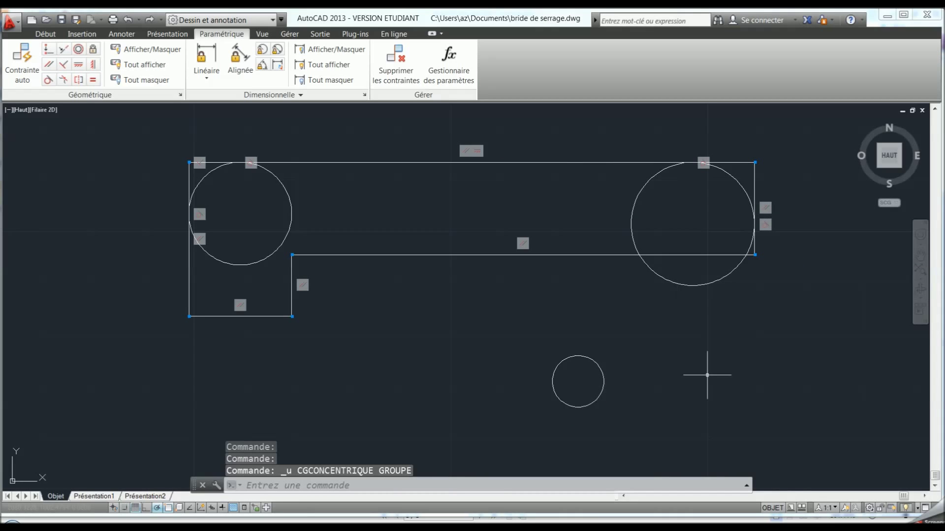
left_click(48, 80)
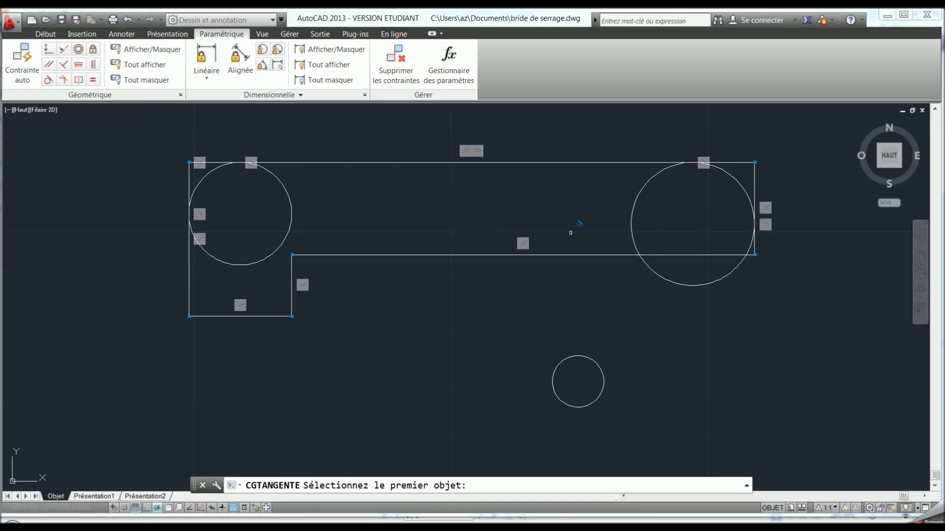
left_click(632, 235)
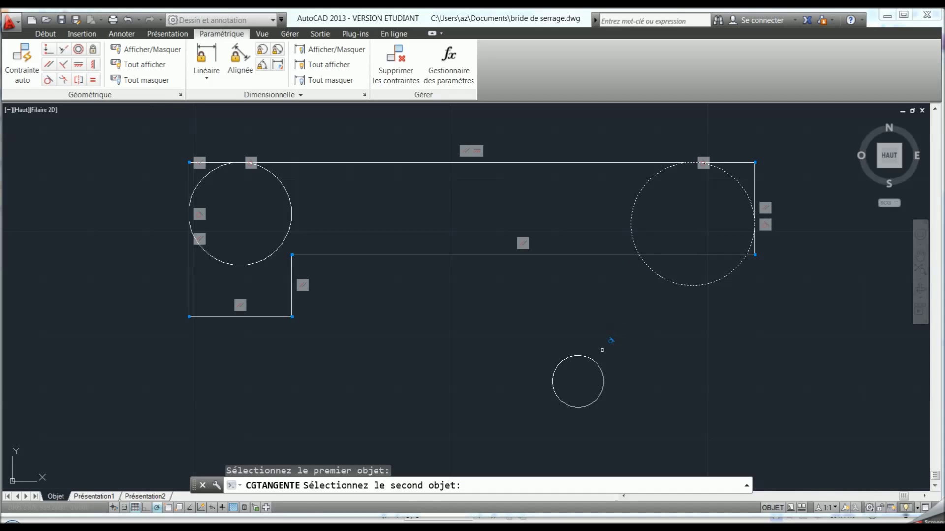
left_click(596, 366)
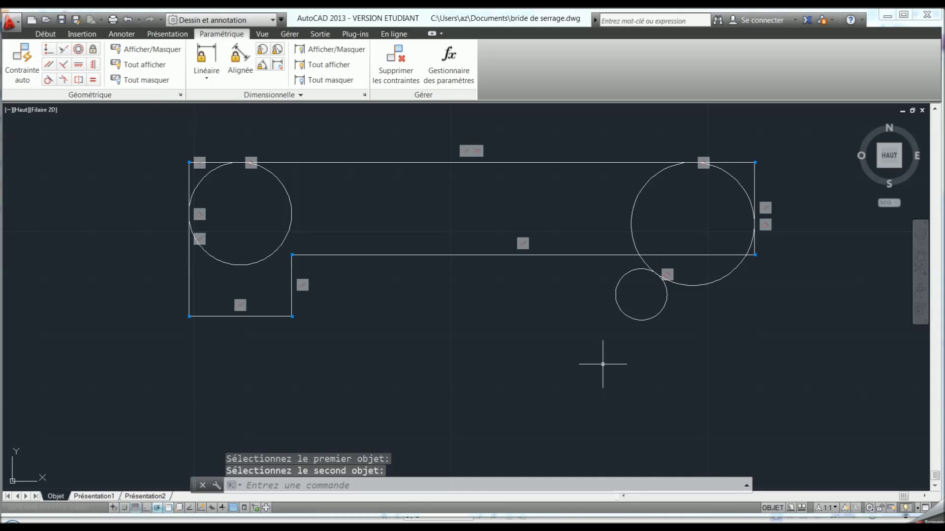
left_click(128, 21)
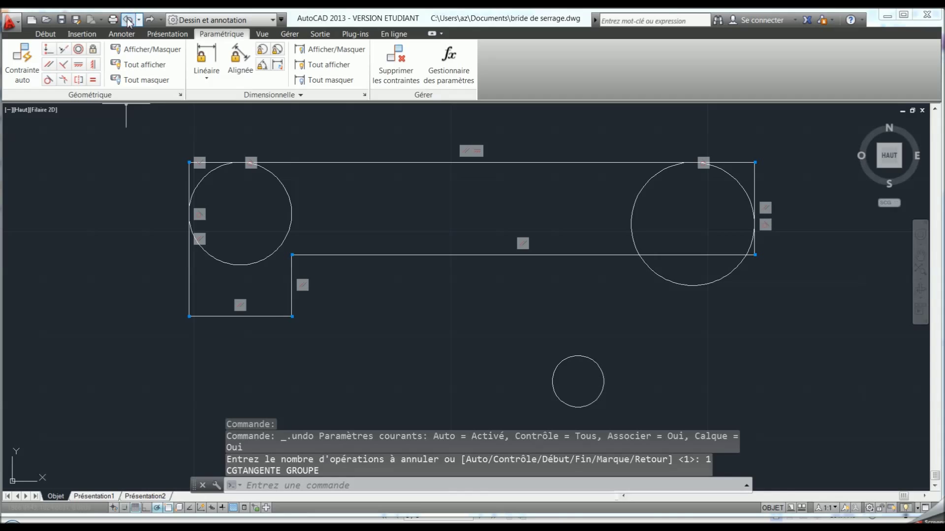
- Apply a concentric constraint centring the small circle inside the right end circle
left_click(77, 51)
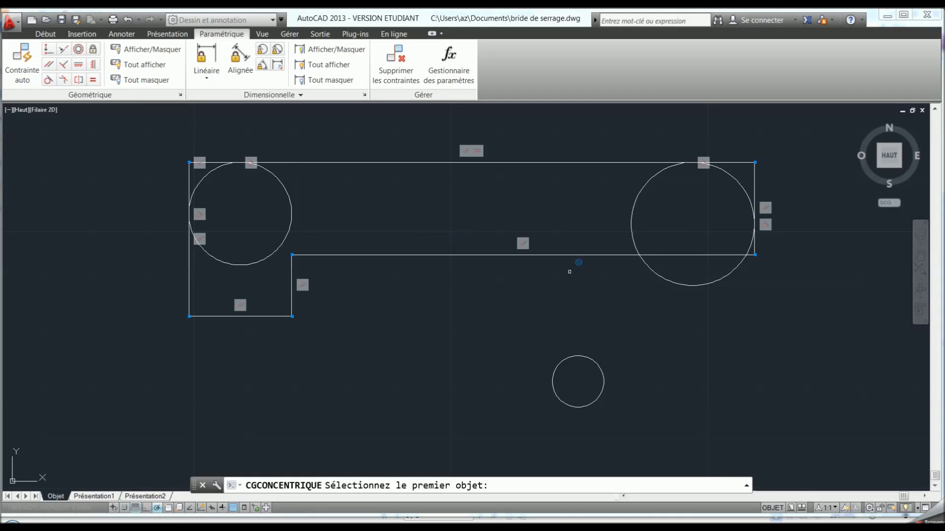
left_click(659, 278)
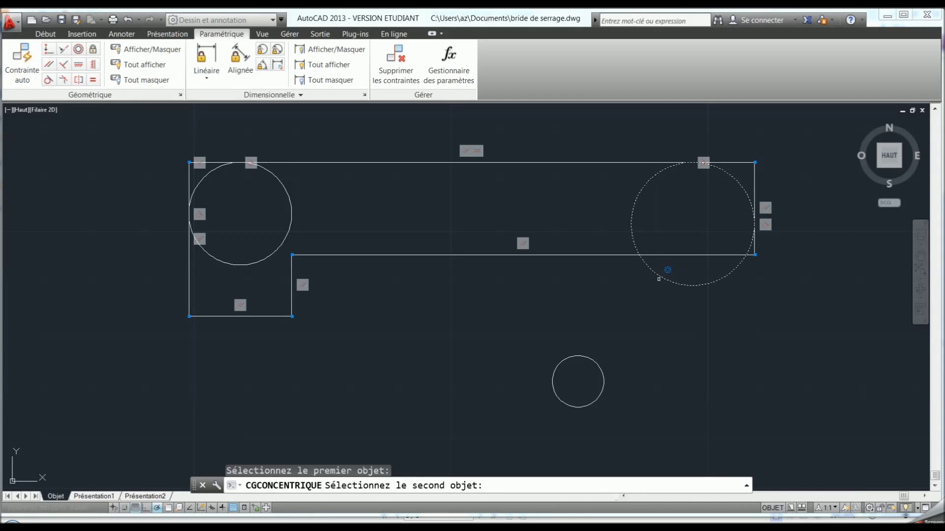
left_click(601, 369)
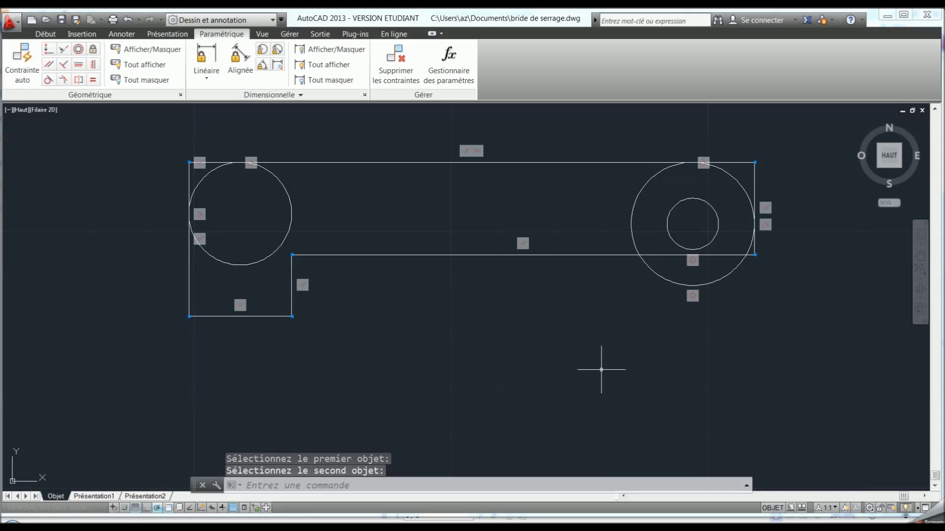
left_click(748, 347)
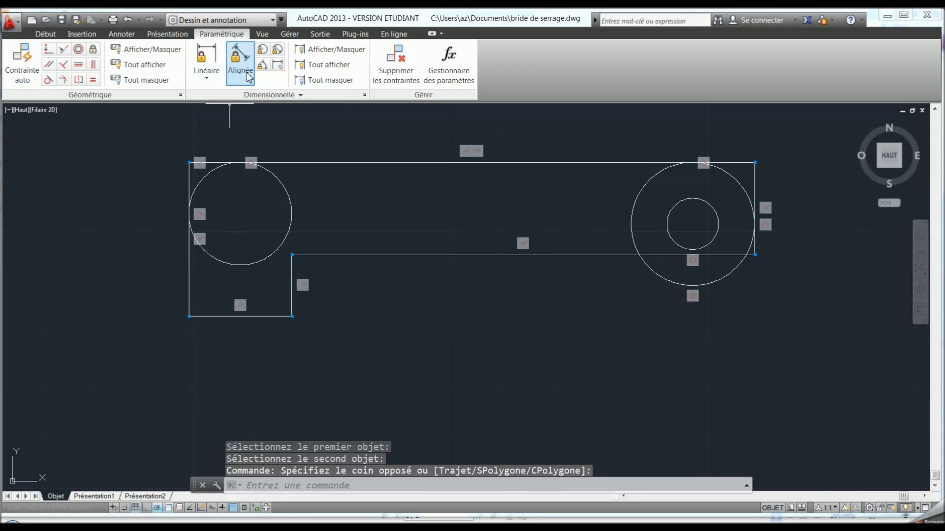
- Add a radius constraint of 12 to the right end circle
left_click(261, 50)
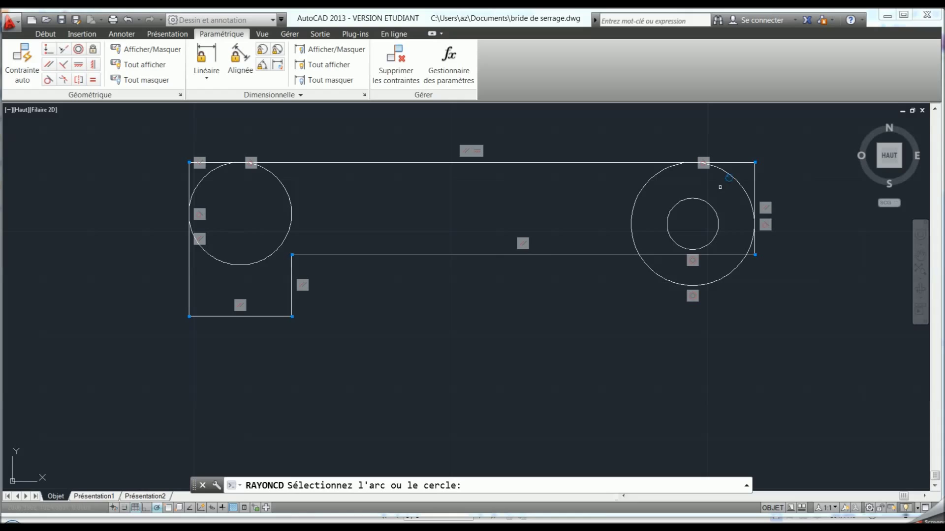
left_click(731, 176)
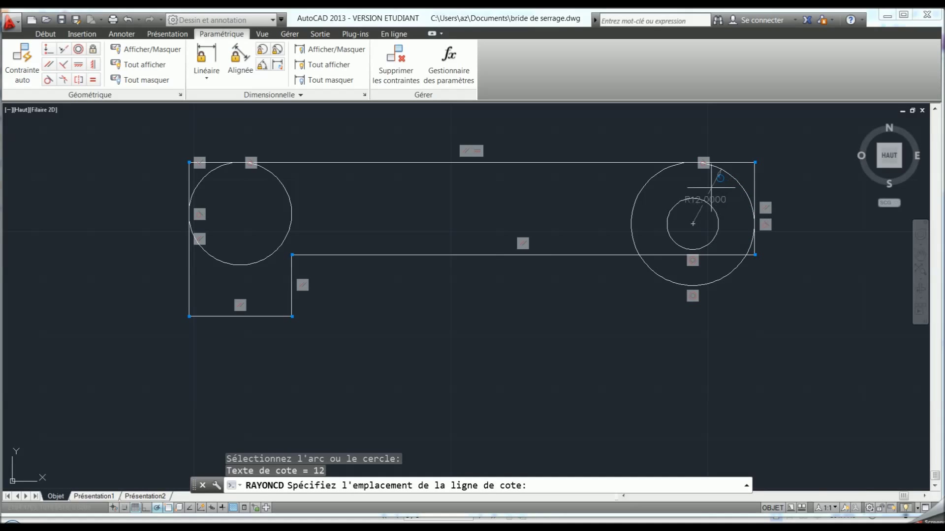
left_click(716, 188)
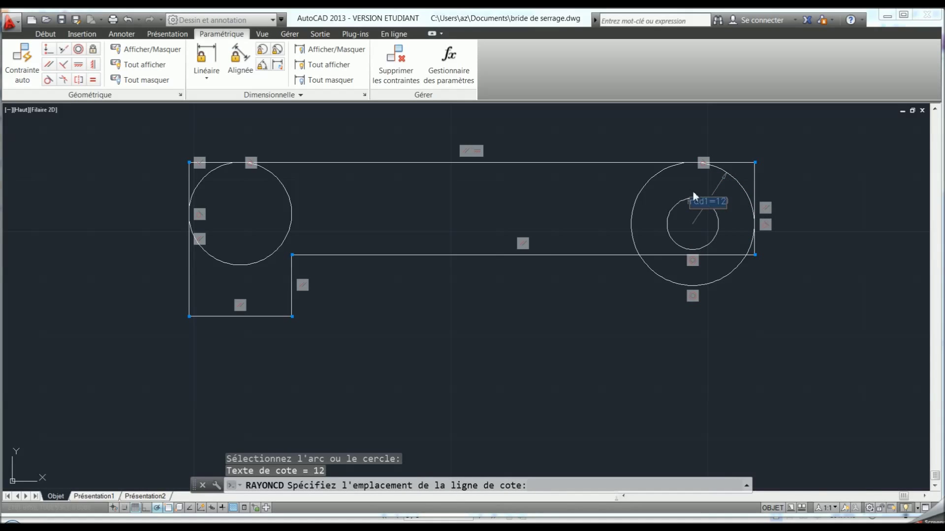
key("Return")
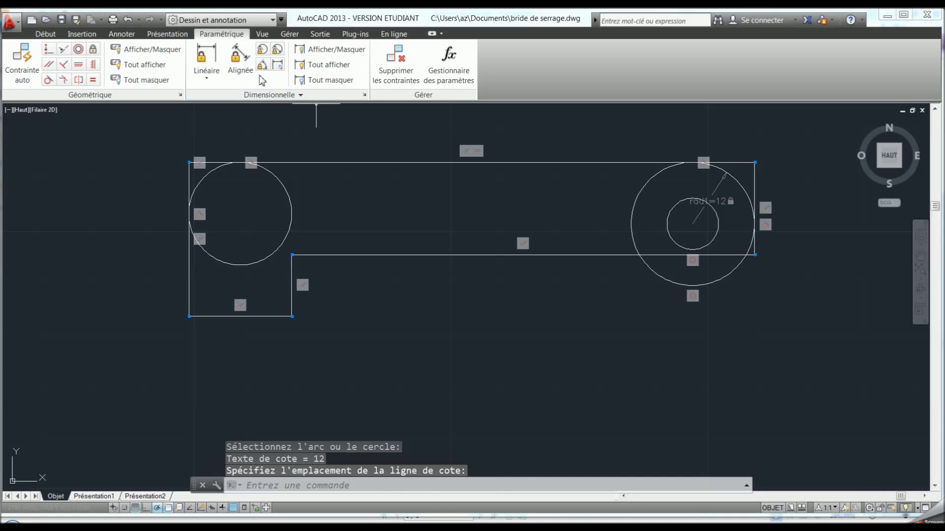
- Constrain the hole to diameter 10 and the left end circle to radius 10
left_click(279, 53)
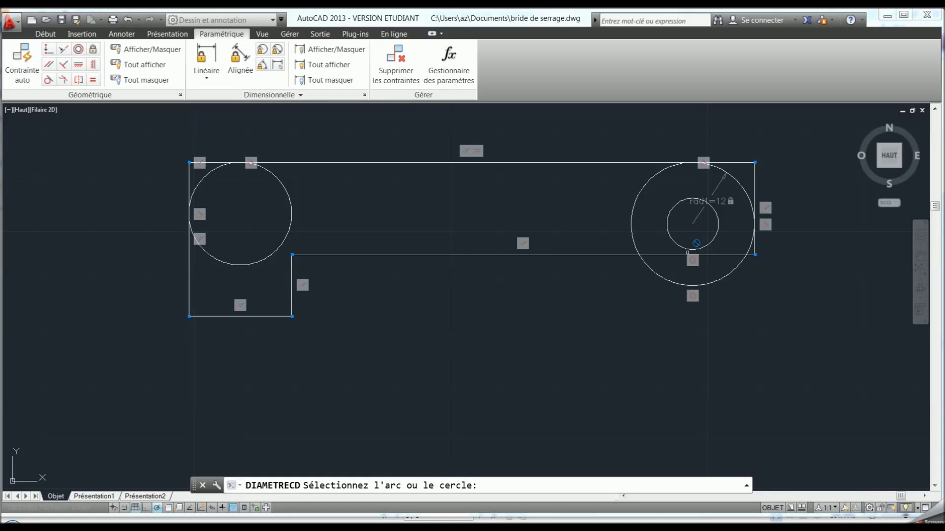
left_click(704, 241)
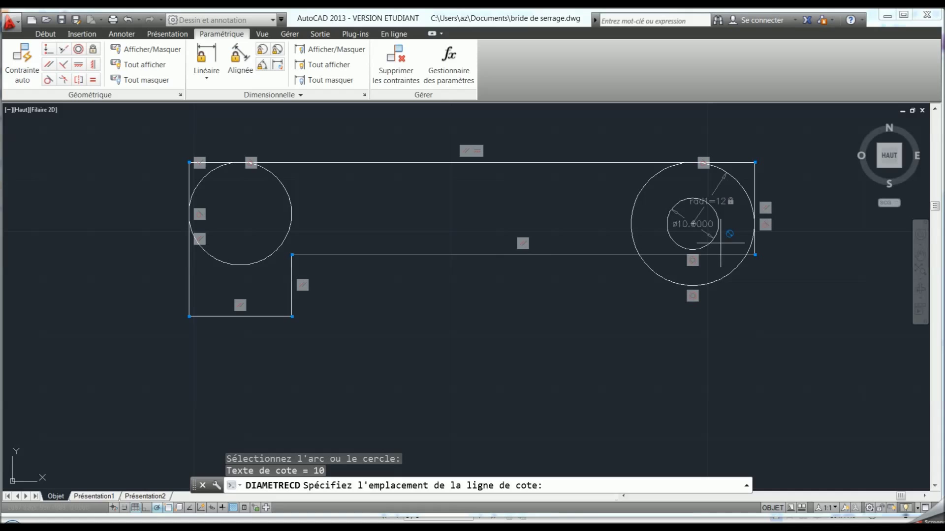
key("Return")
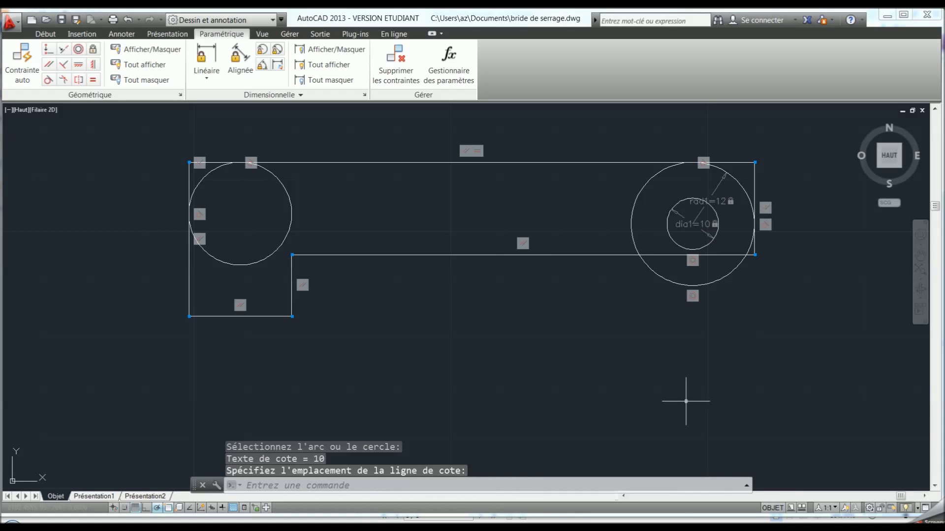
left_click(262, 50)
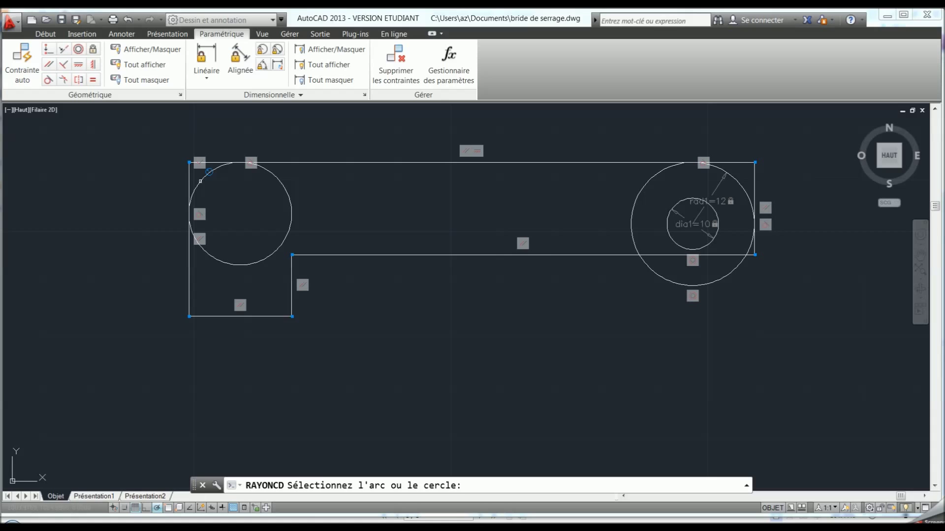
left_click(210, 172)
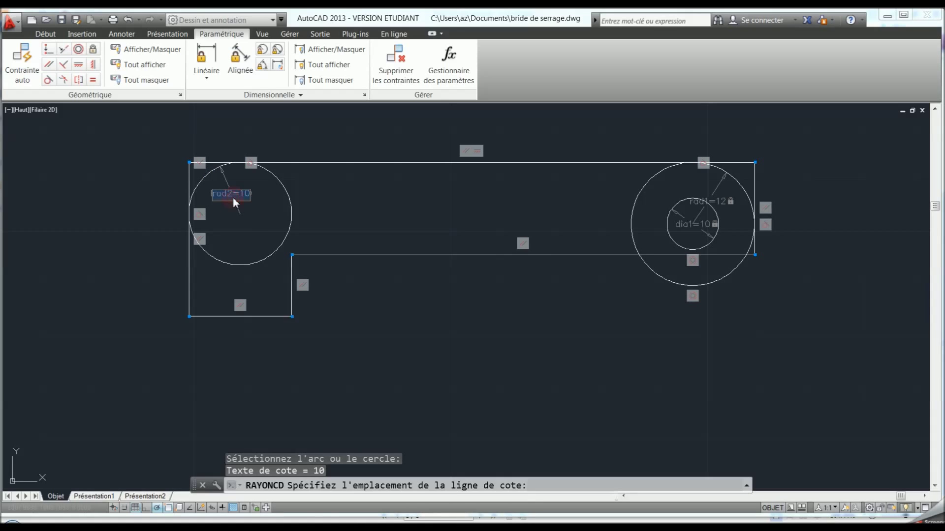
key("Return")
left_click(470, 417)
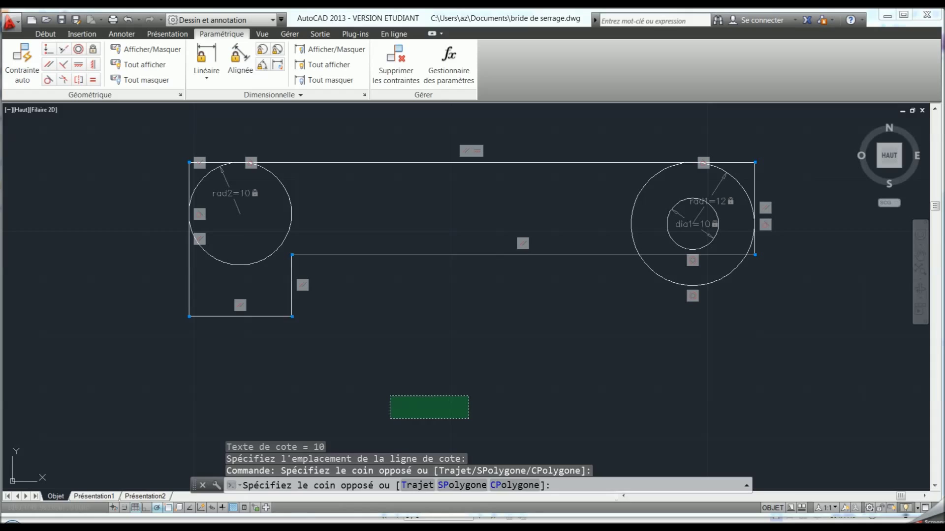
left_click(389, 396)
- Add linear constraints of 18 for the top step height and 12 below the step
left_click(206, 58)
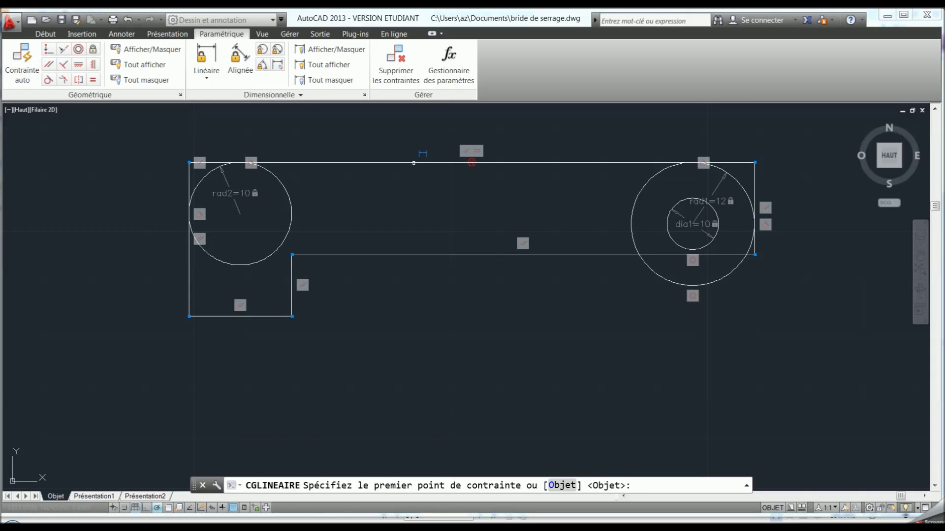
left_click(414, 162)
left_click(451, 251)
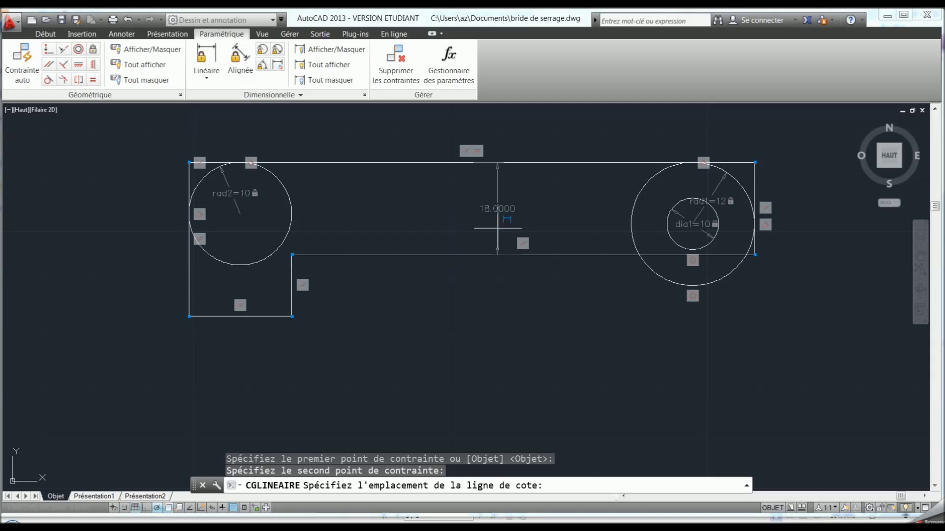
left_click(449, 220)
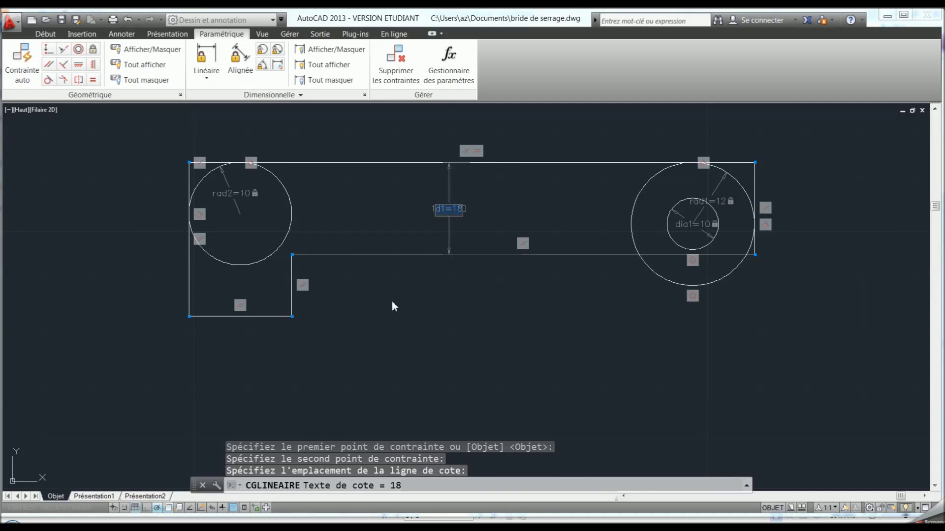
key("Return")
left_click(206, 58)
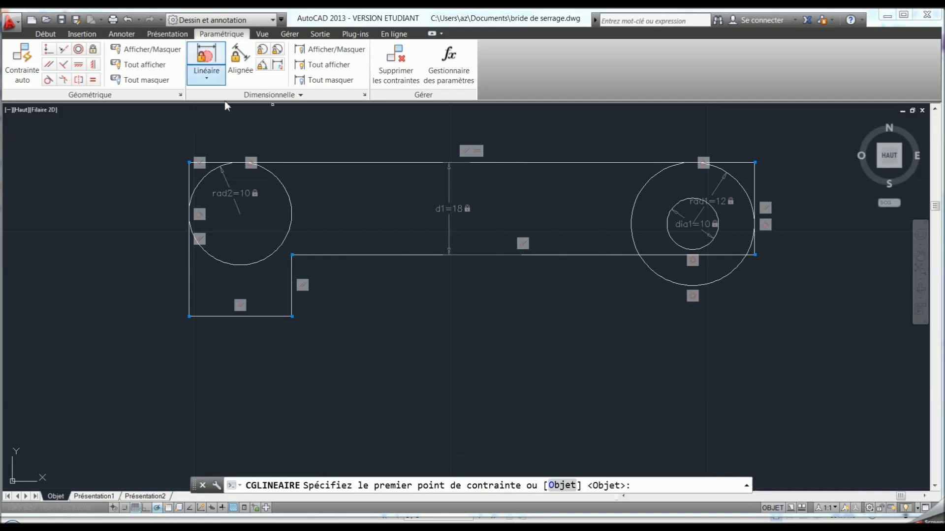
left_click(336, 256)
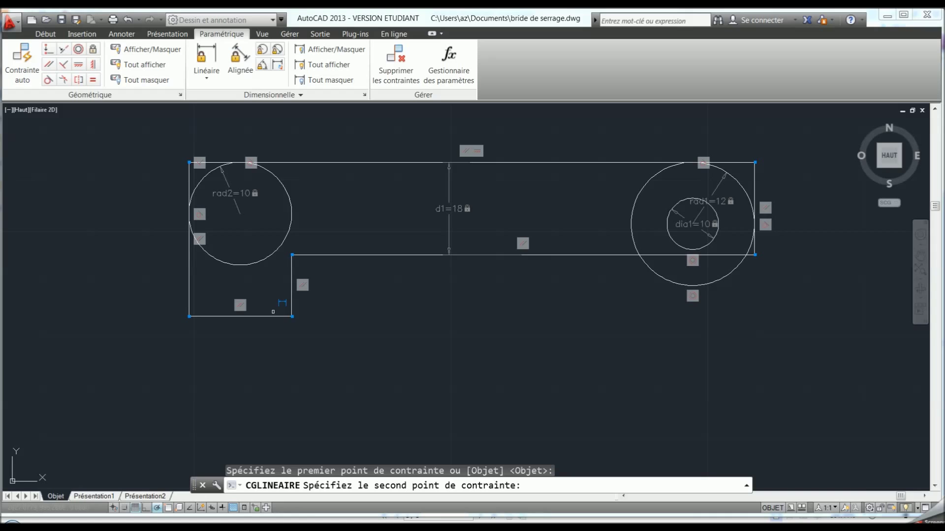
left_click(292, 316)
left_click(475, 305)
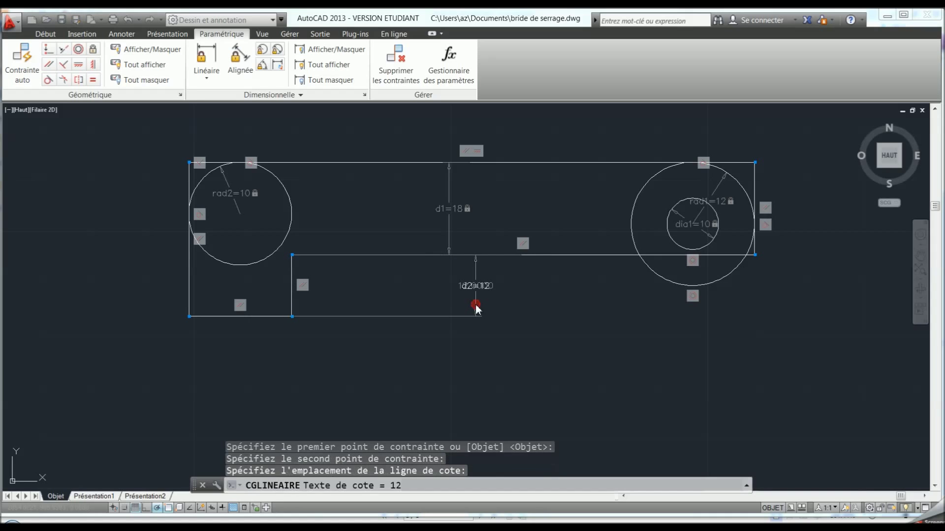
key("Return")
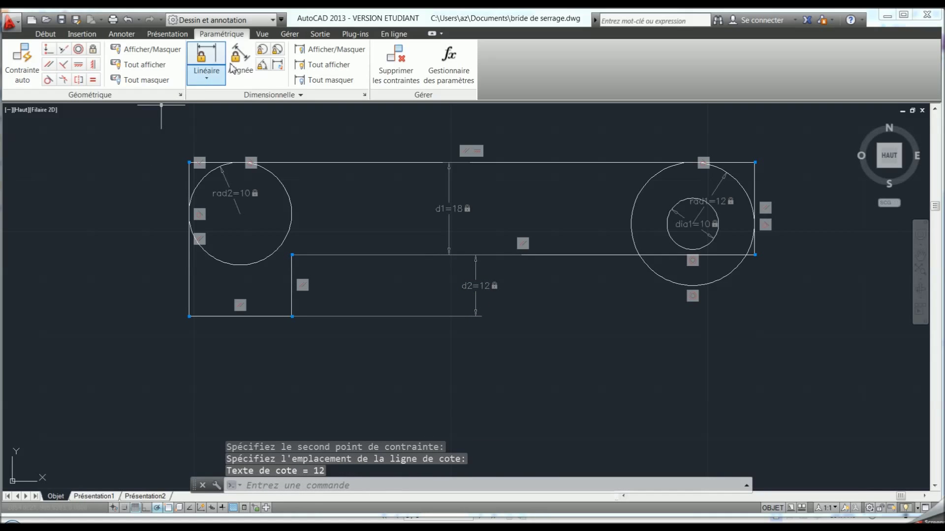
- Add linear constraints for the 110 overall length and the 20 width
left_click(206, 62)
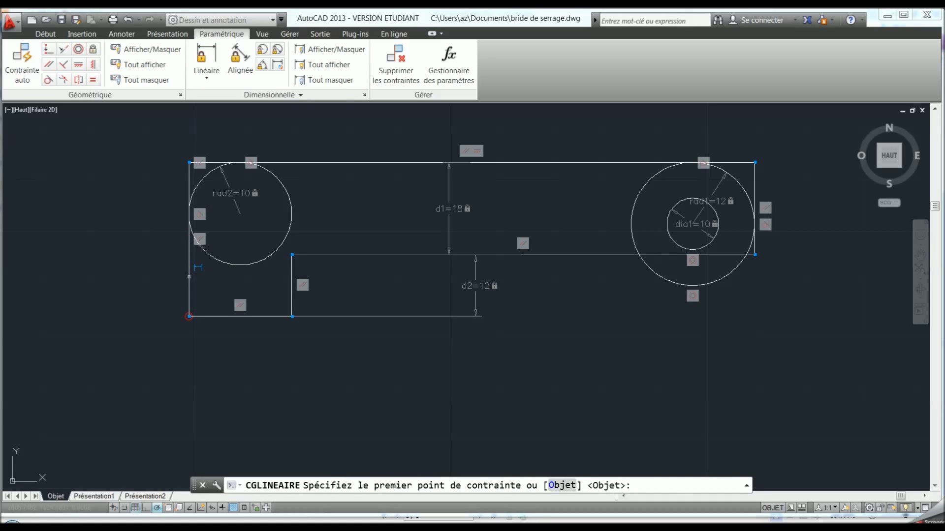
left_click(189, 316)
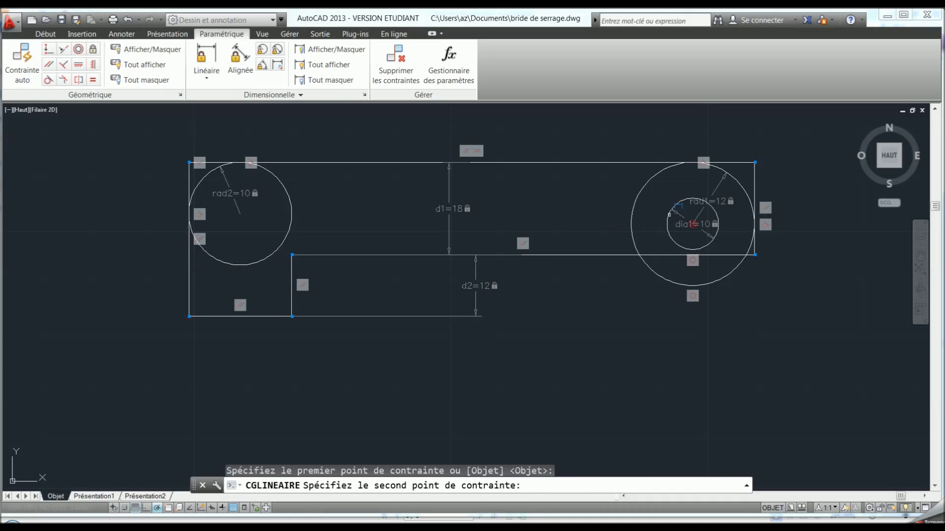
left_click(754, 163)
left_click(691, 121)
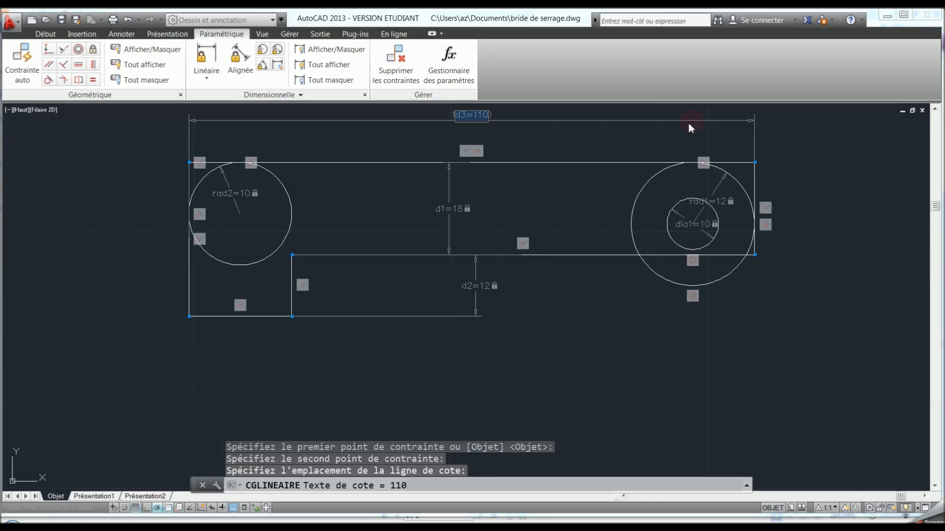
key("Return")
left_click(572, 396)
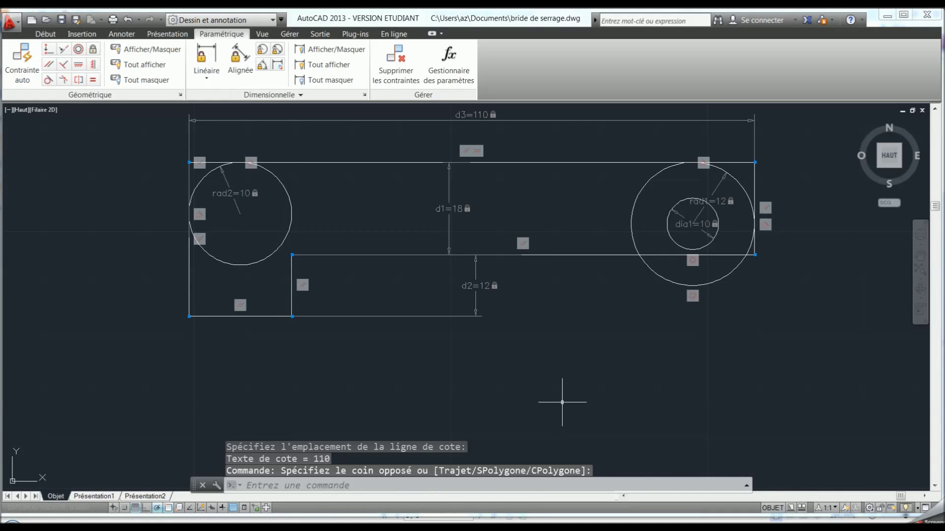
left_click(207, 58)
left_click(292, 278)
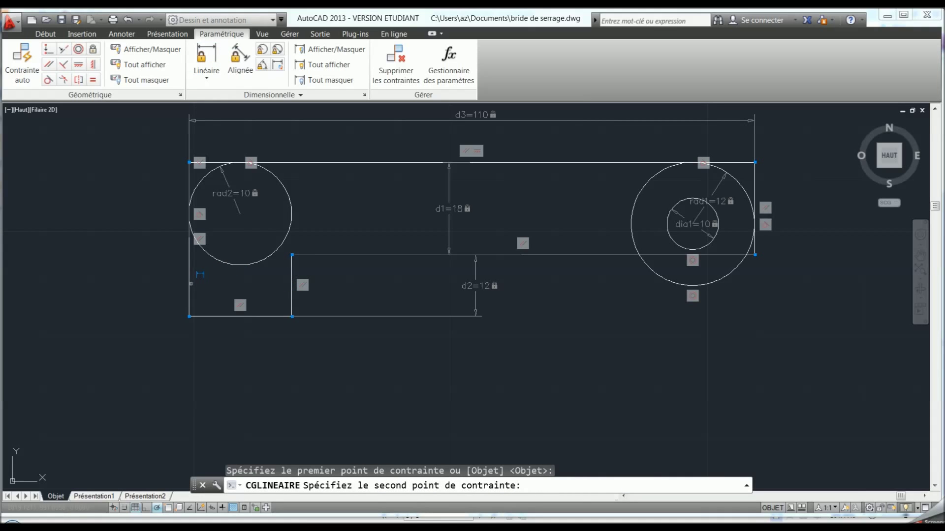
left_click(189, 316)
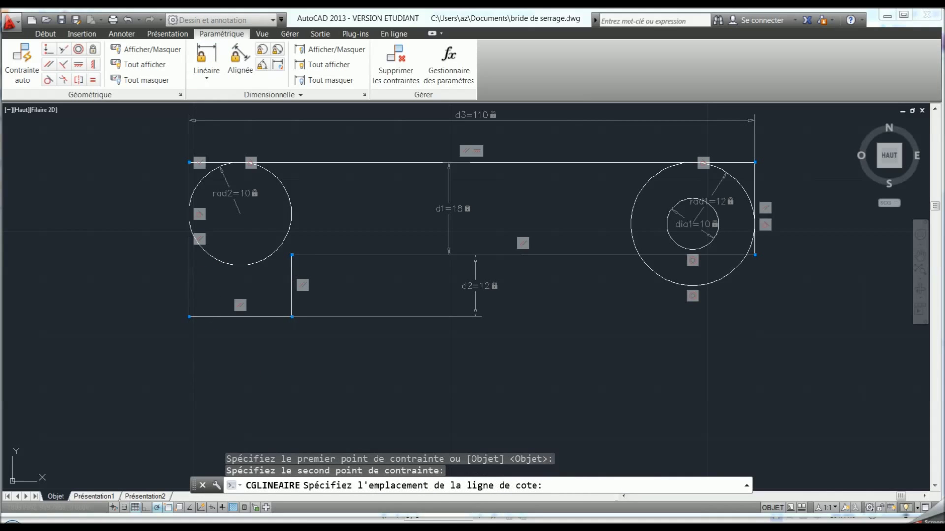
left_click(246, 387)
key("Return")
left_click(552, 399)
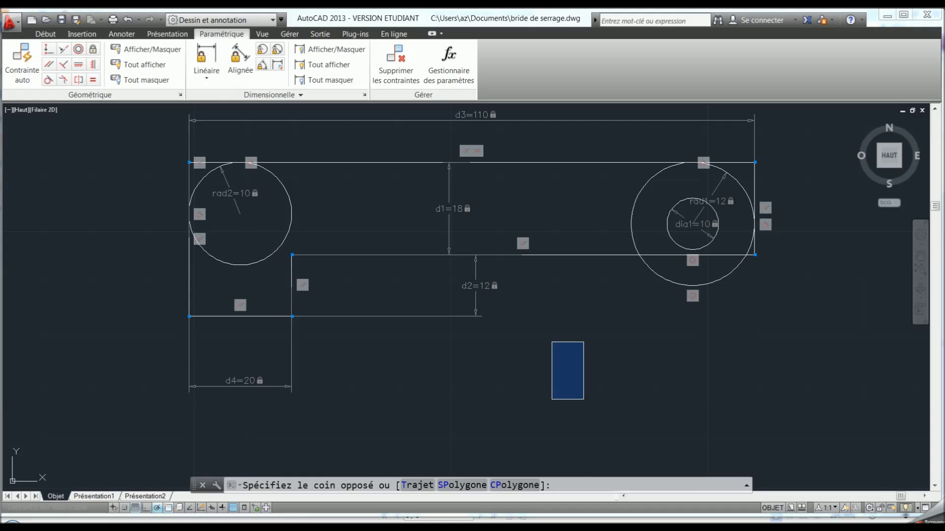
- Hide all dimensional constraints and return to the Début ribbon
left_click(582, 375)
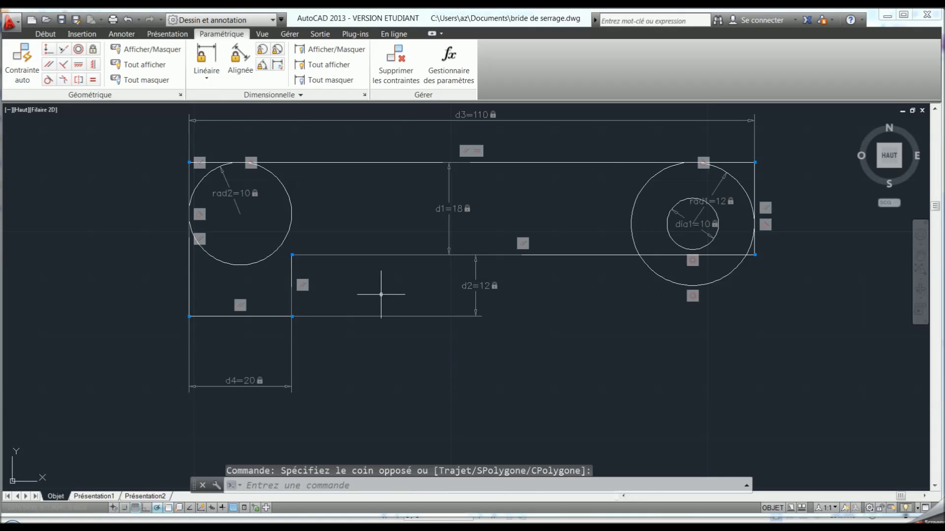
left_click(331, 80)
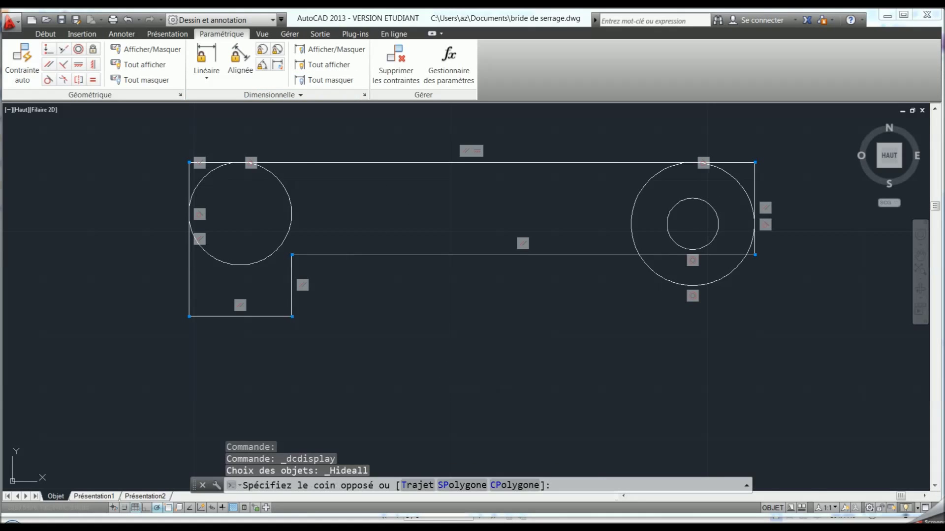
left_click(556, 394)
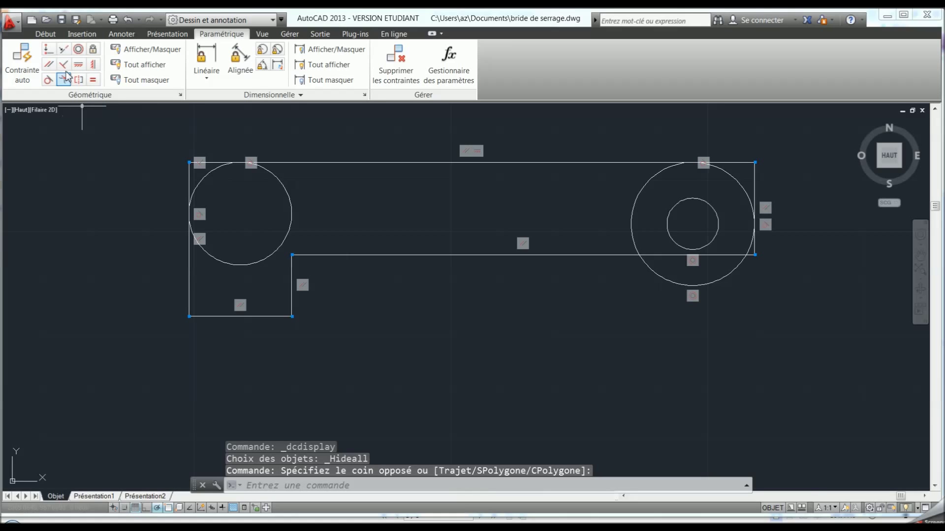
left_click(45, 34)
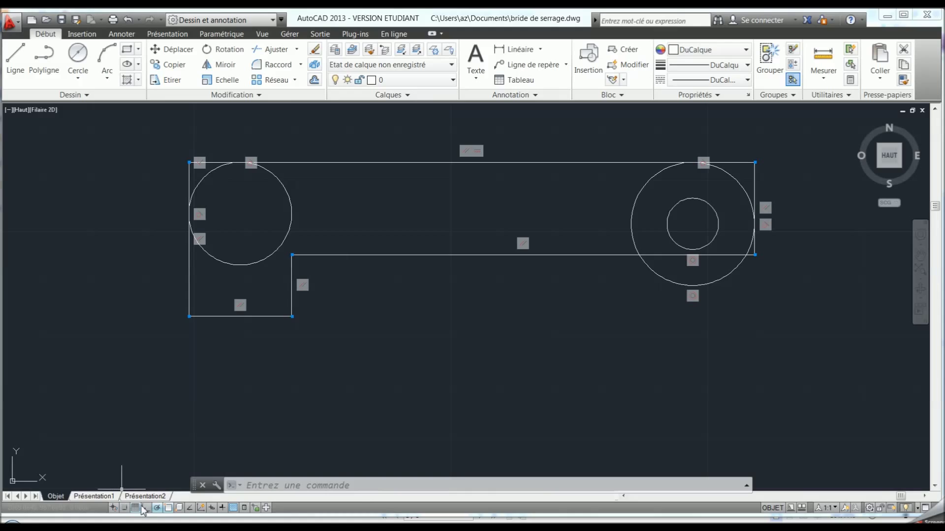
- After checking the reference PDF, draw a vertical line across the outline's middle
key("alt+Tab")
middle_click_drag(395, 375, 395, 398)
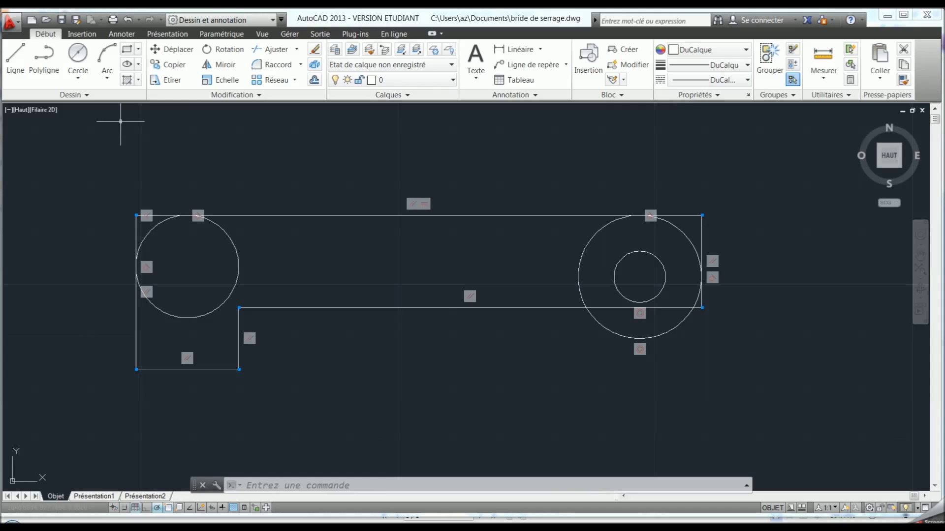
left_click(15, 55)
left_click(524, 153)
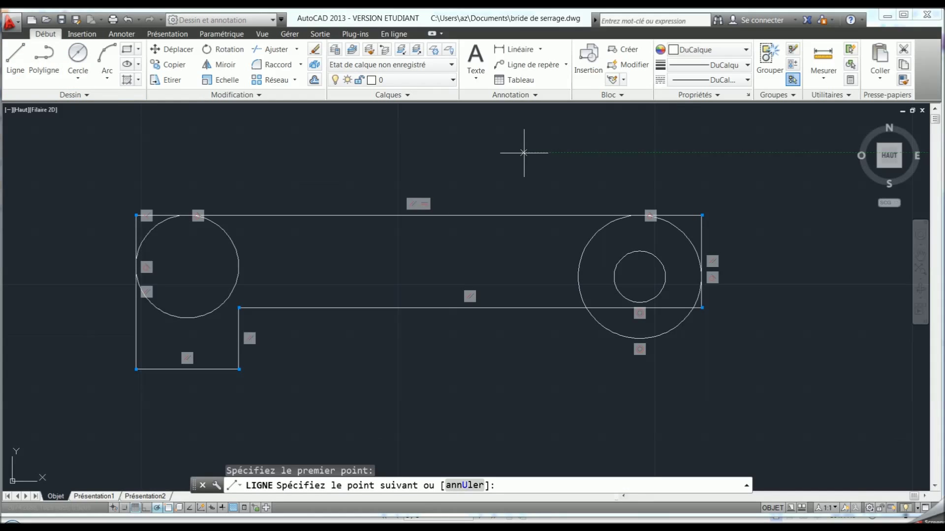
left_click(522, 371)
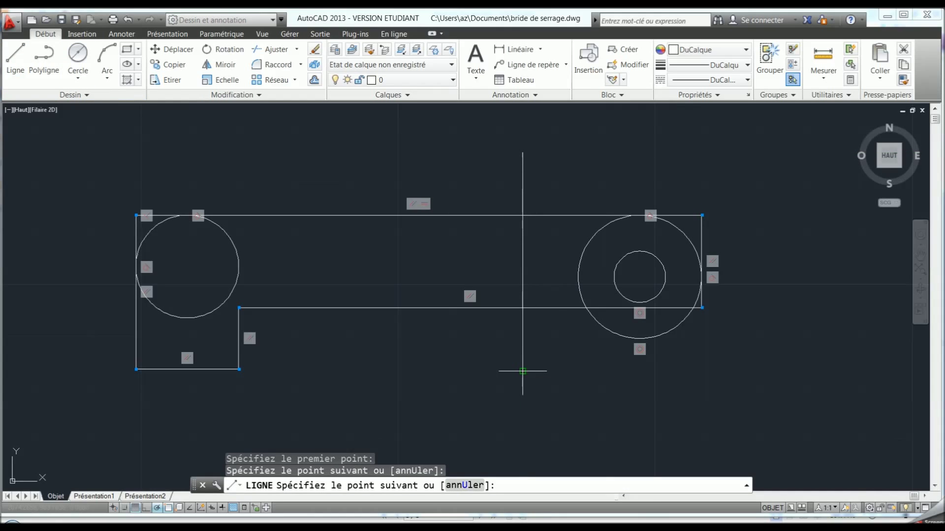
key("Escape")
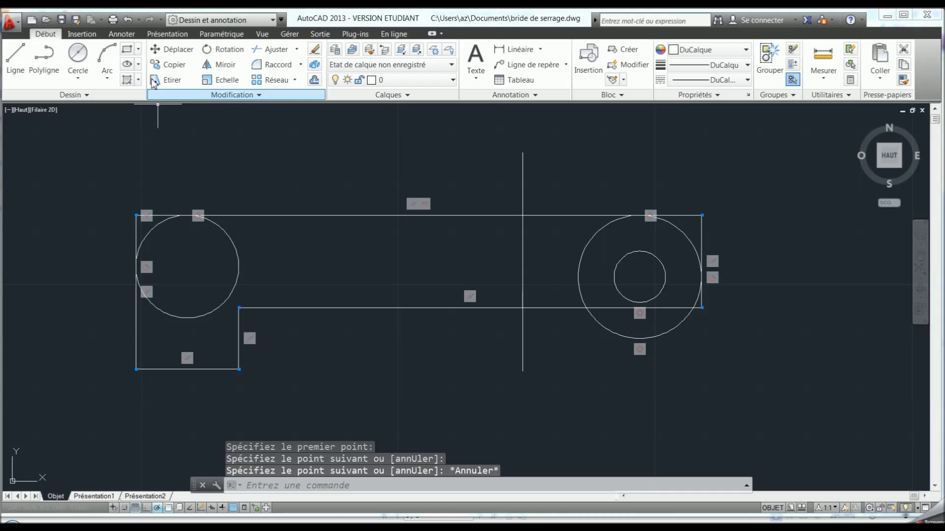
- Draw two closely spaced vertical lines across the outline near its left end
left_click(16, 55)
left_click(295, 146)
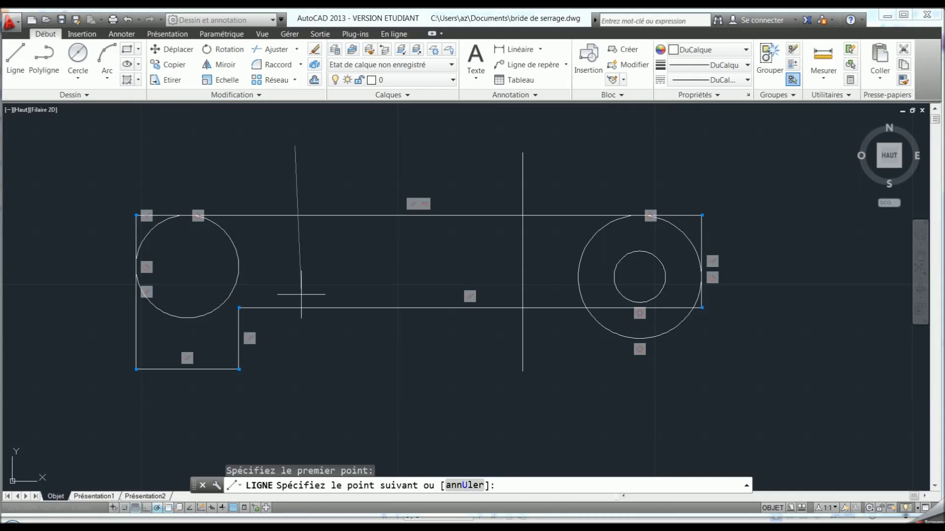
left_click(295, 389)
key("Escape")
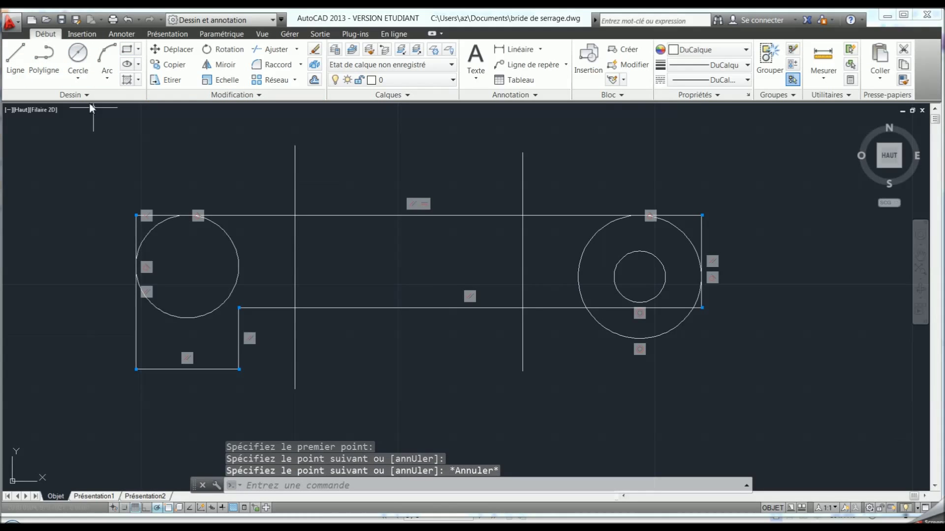
left_click(15, 55)
left_click(315, 147)
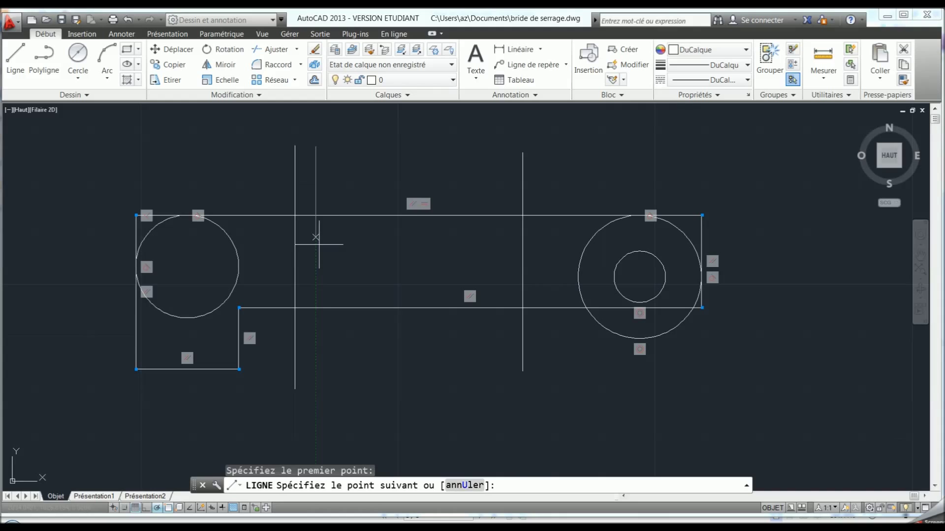
left_click(315, 396)
key("Escape")
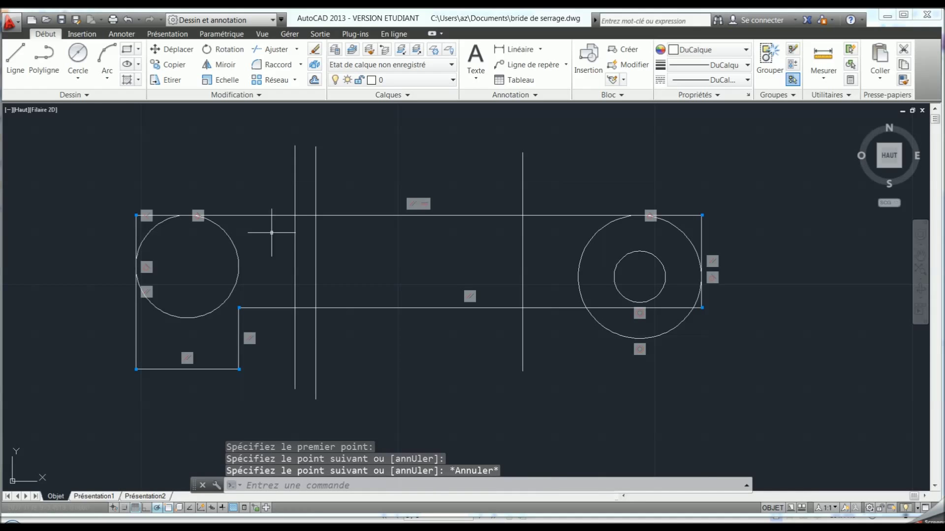
left_click(222, 33)
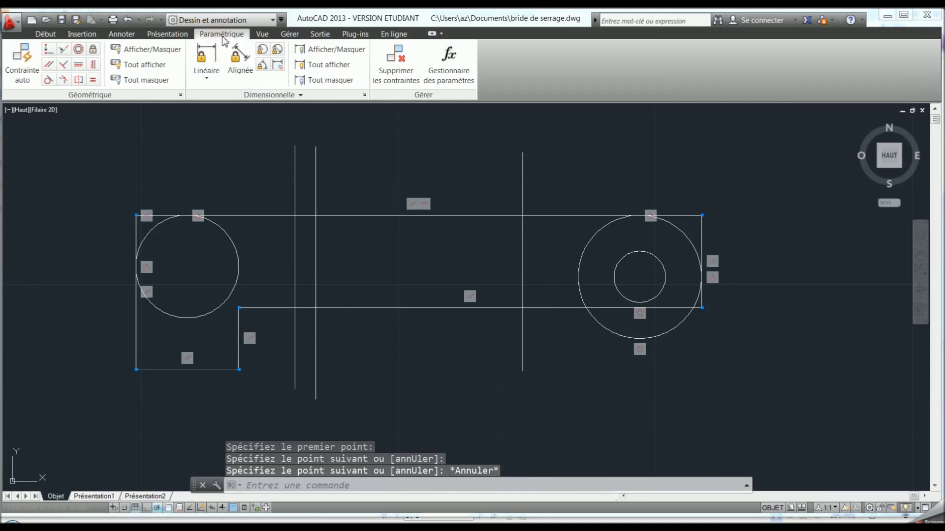
- Constrain the middle vertical line 45 units from the outline's top-right corner
left_click(206, 58)
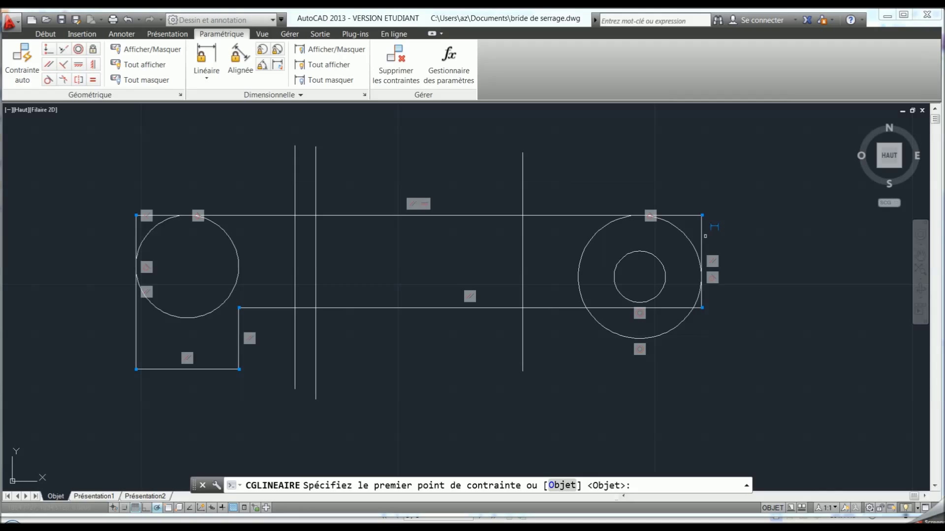
left_click(701, 216)
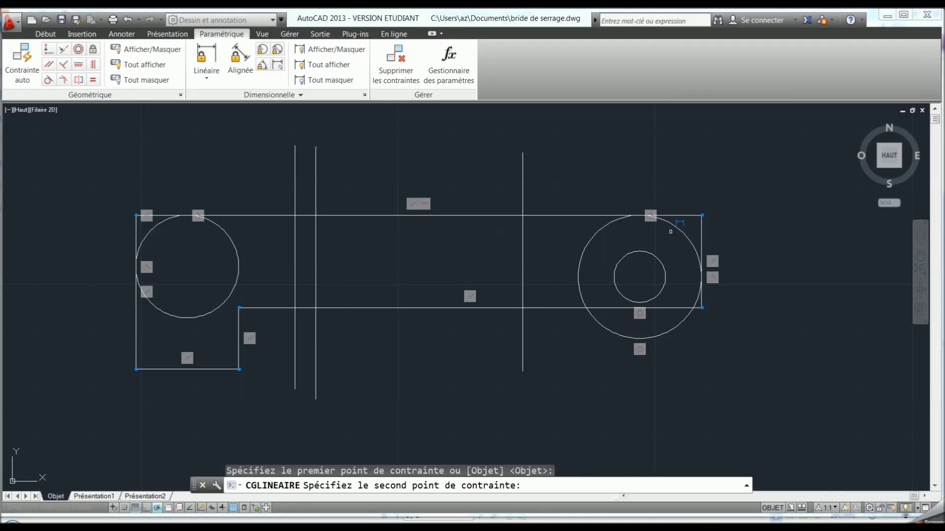
left_click(523, 190)
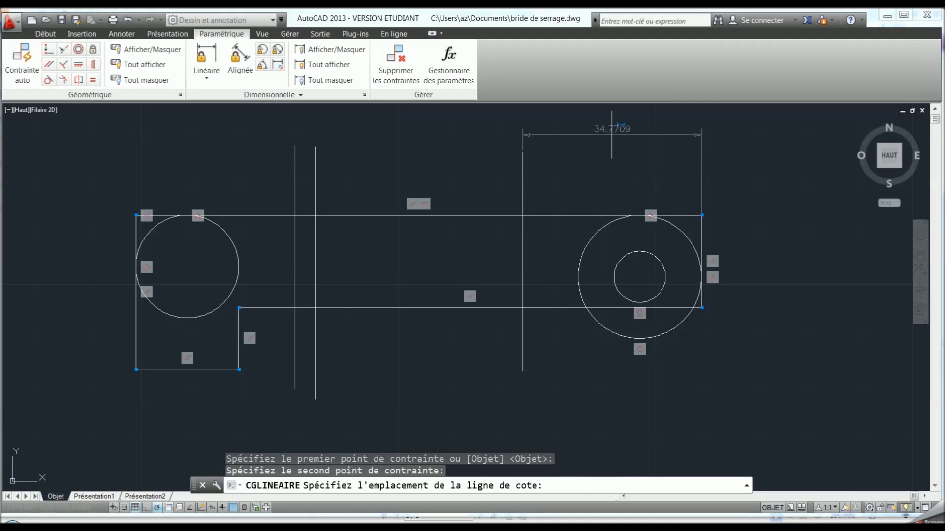
left_click(664, 134)
type("45")
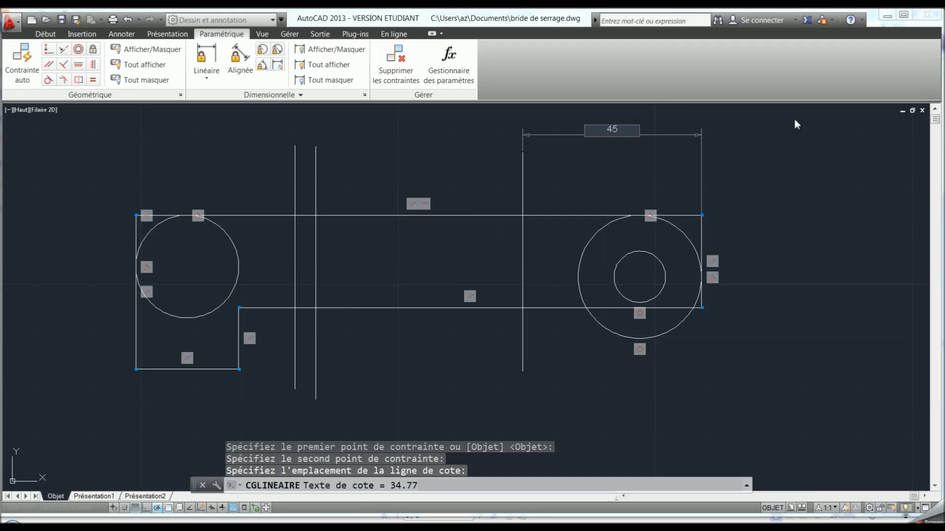
key("Return")
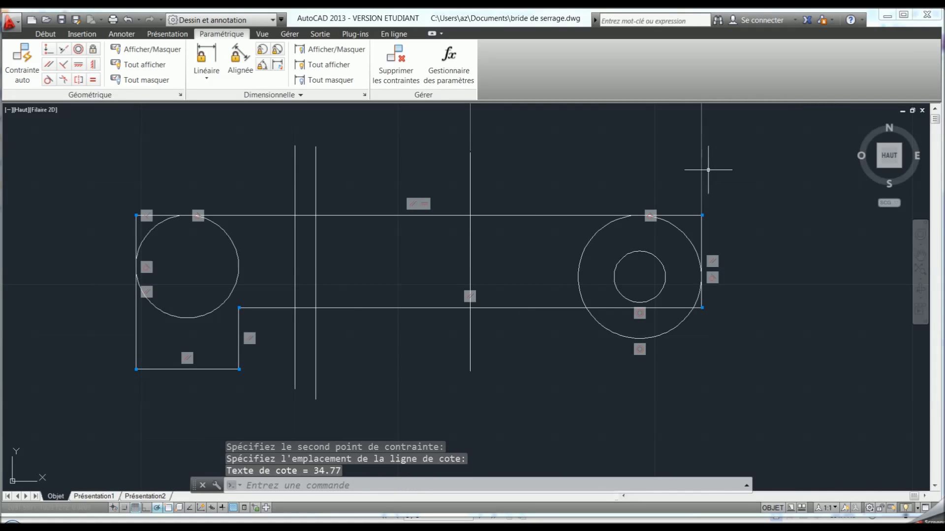
- Move the d5=45 dimension down closer to the part and restore the view
scroll(707, 172, "down", 2)
left_click(638, 104)
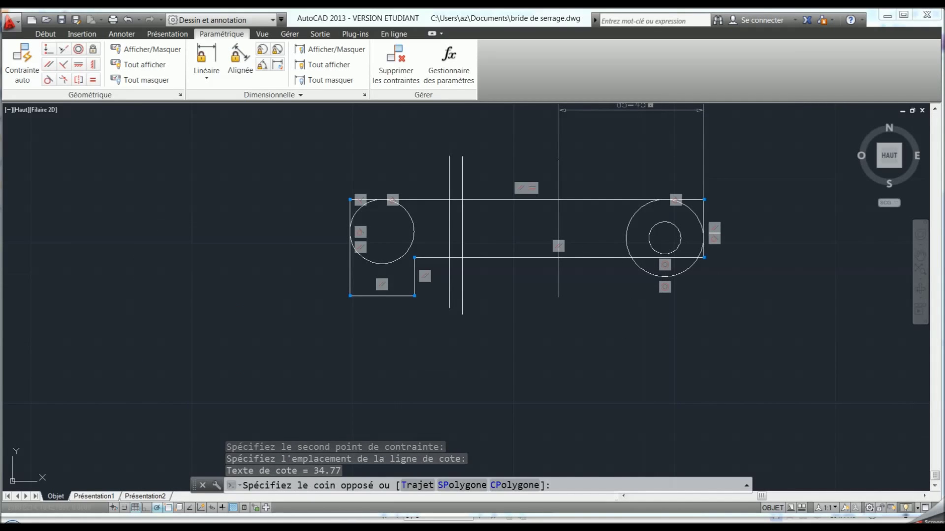
left_click(640, 105)
key("Escape")
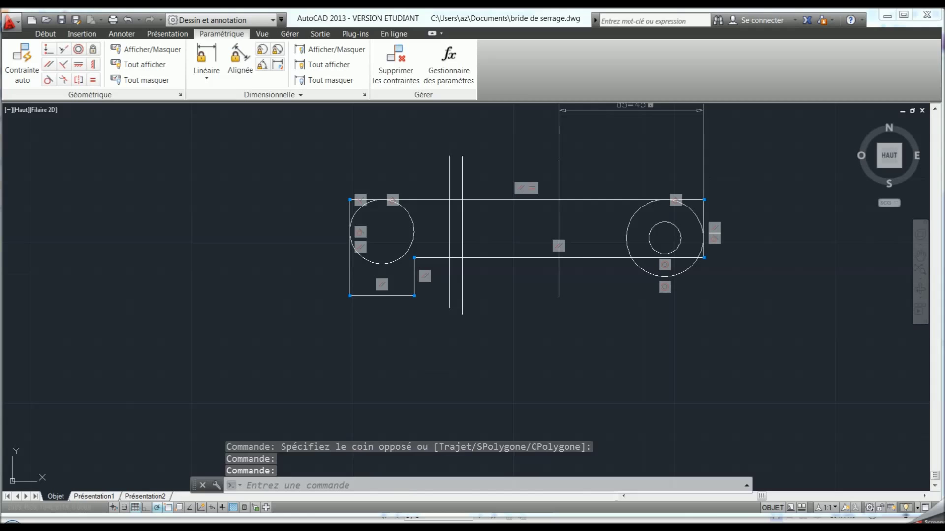
double_click(639, 105)
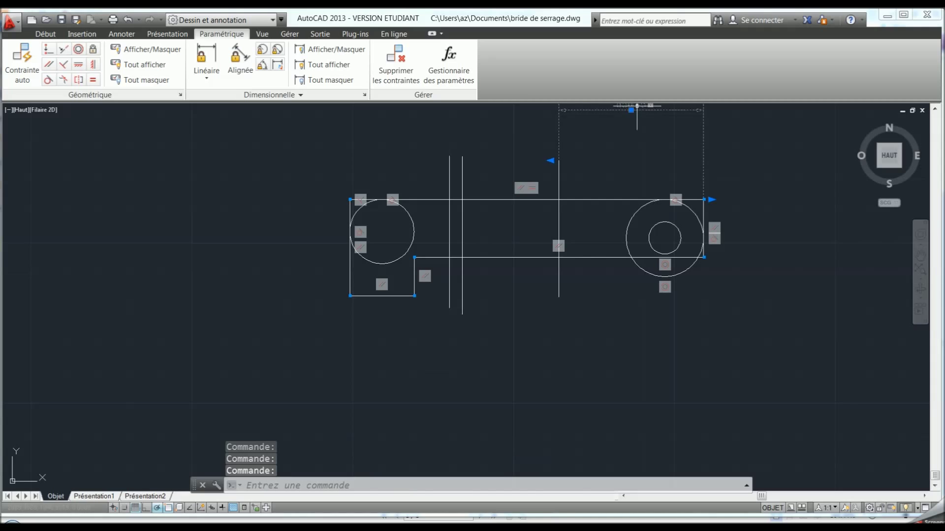
left_click(644, 133)
left_click(633, 105)
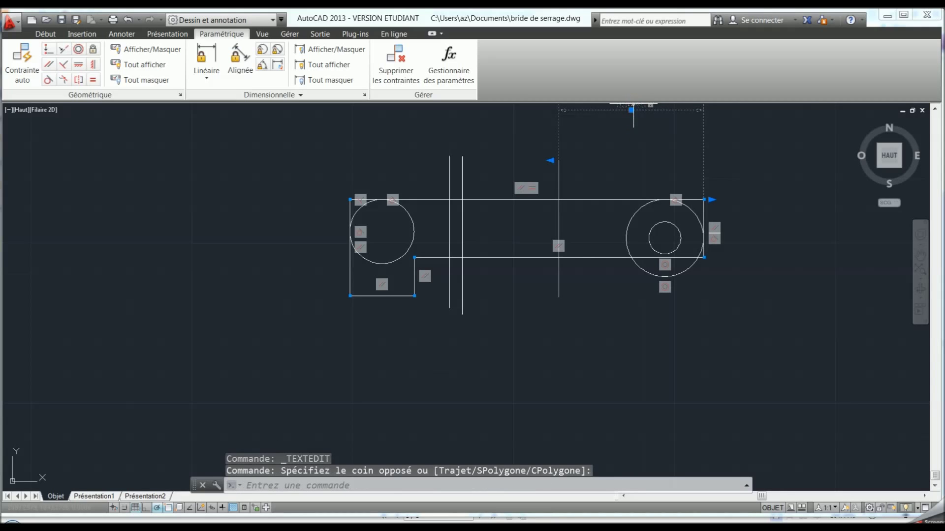
left_click(631, 109)
left_click(631, 146)
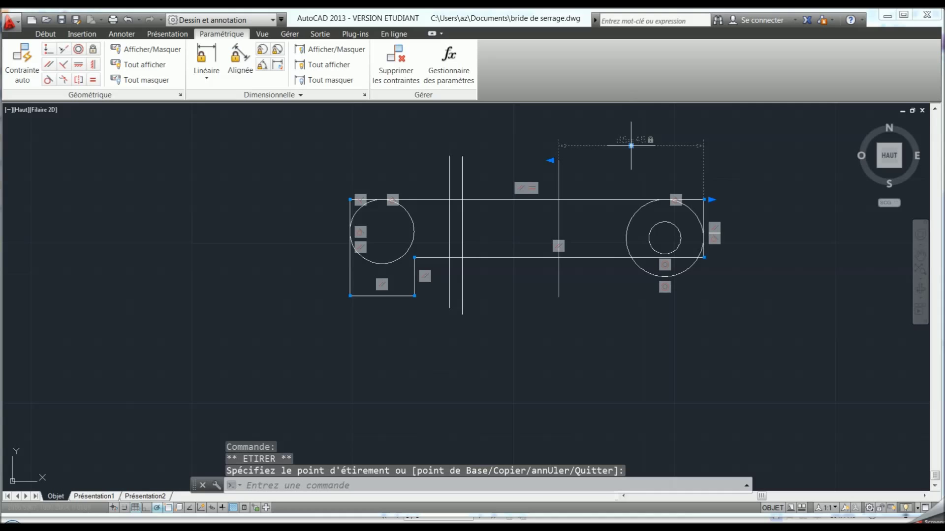
left_click(744, 166)
left_click(746, 166)
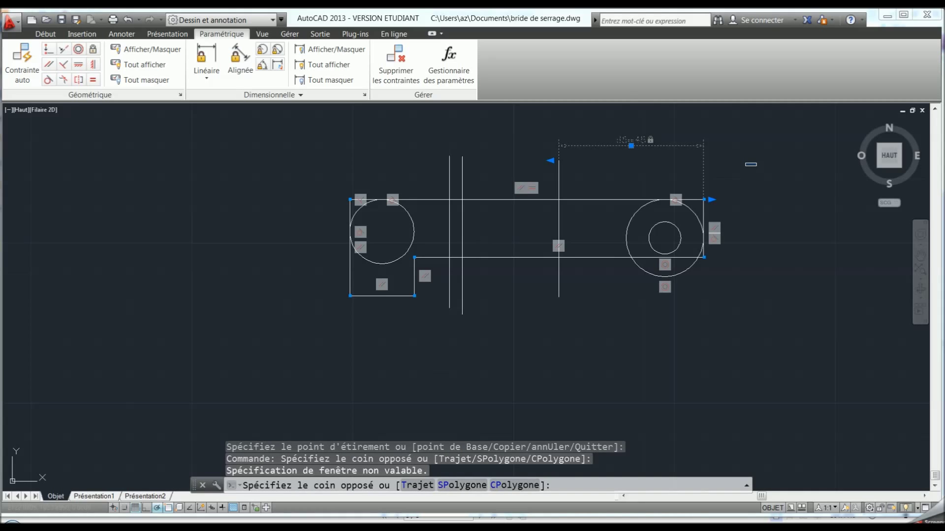
key("Escape")
key("Escape")
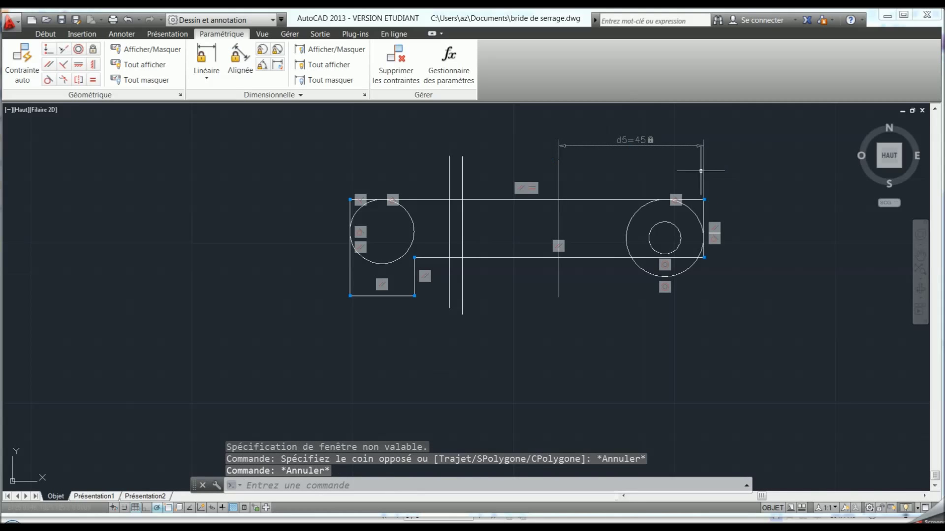
scroll(703, 172, "up", 2)
mouse_move(614, 175)
middle_mouse_down()
mouse_move(654, 221)
mouse_move(681, 217)
middle_mouse_up()
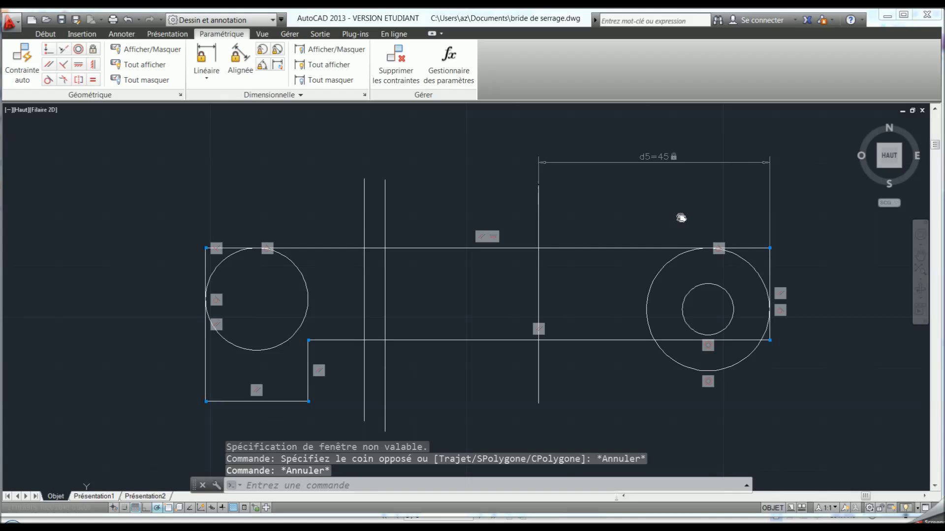
- Check dimensions on the reference PDF and return to the drawing
left_click(598, 398)
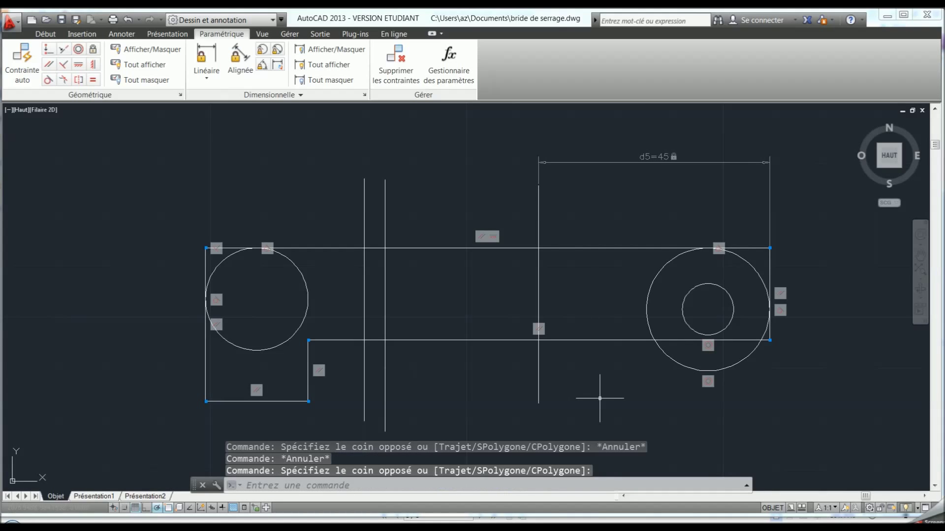
key("alt+Tab")
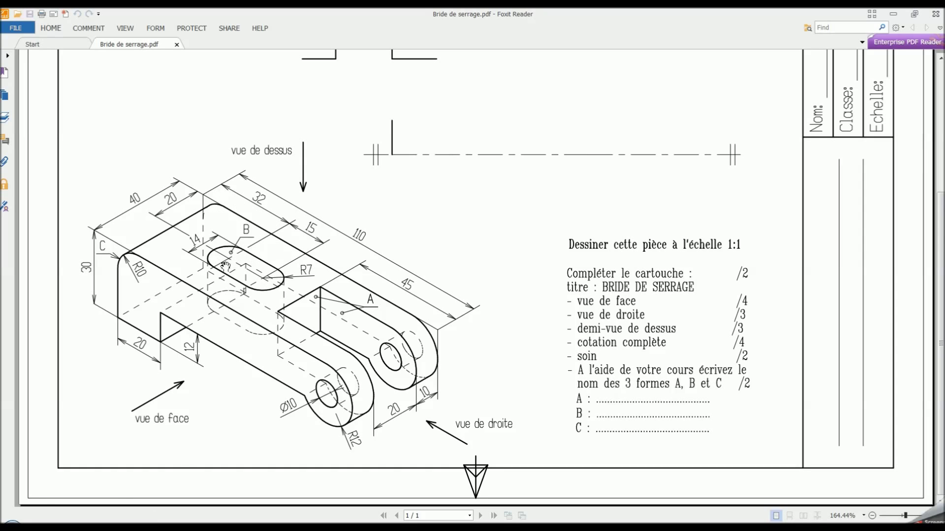
key("alt+Tab")
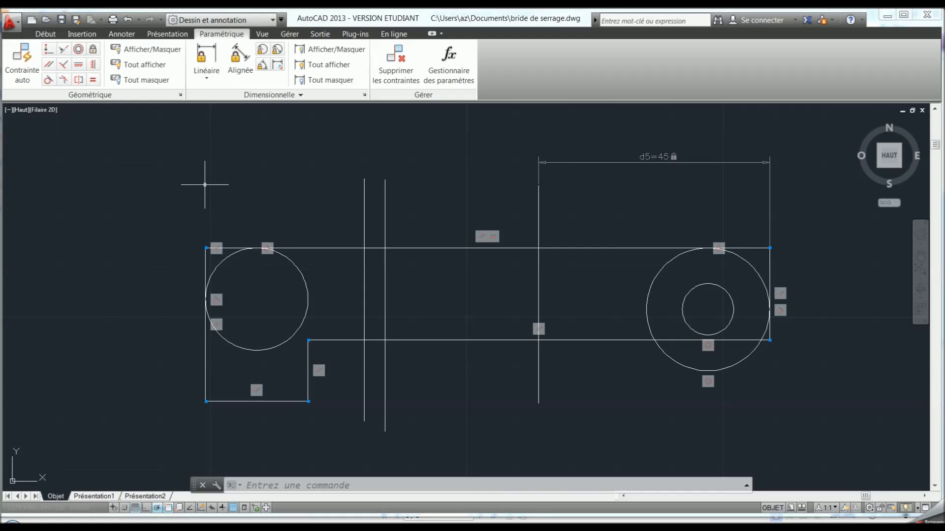
- Constrain the paired vertical line 32 from the bottom-left corner, then check the PDF
left_click(207, 57)
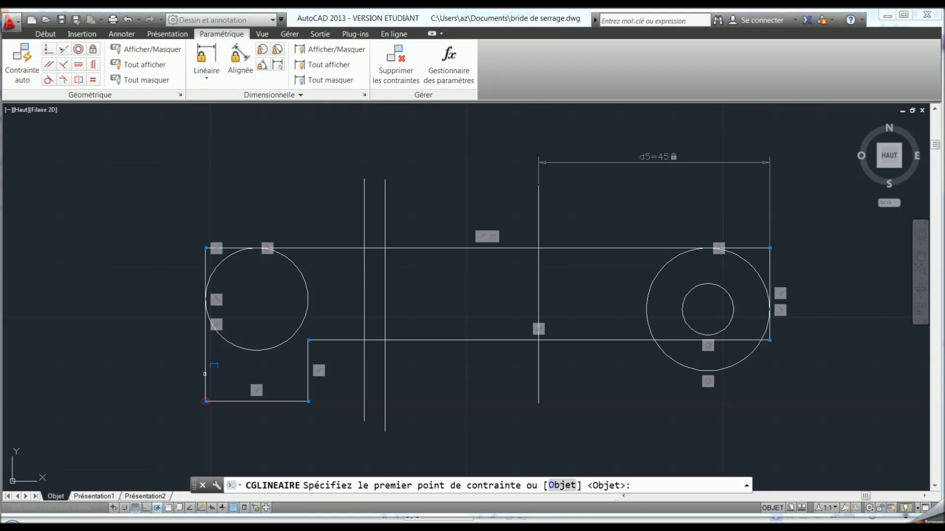
left_click(204, 374)
left_click(384, 306)
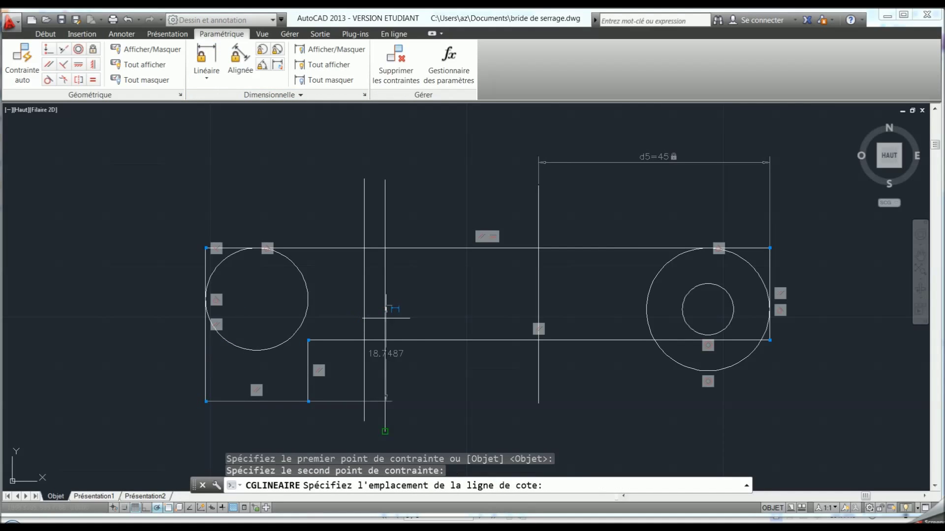
left_click(453, 143)
type("32")
key("Return")
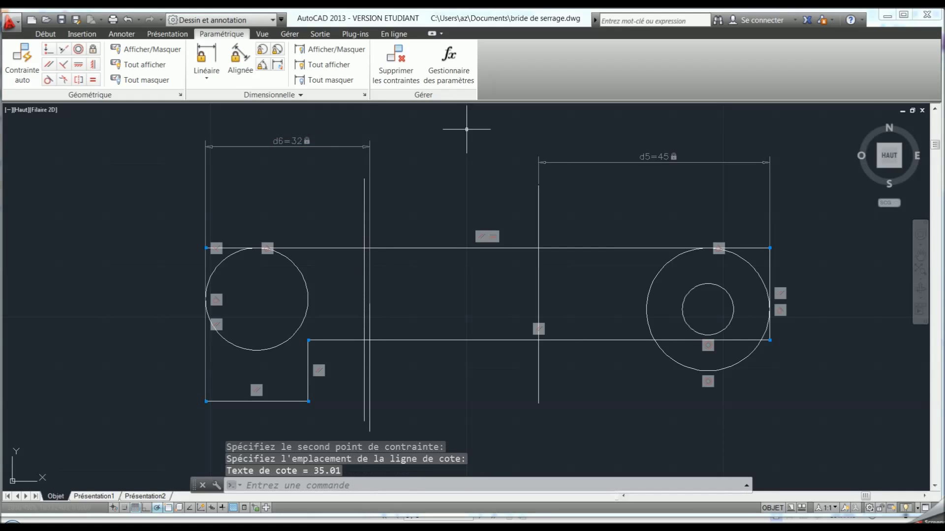
key("alt+Tab")
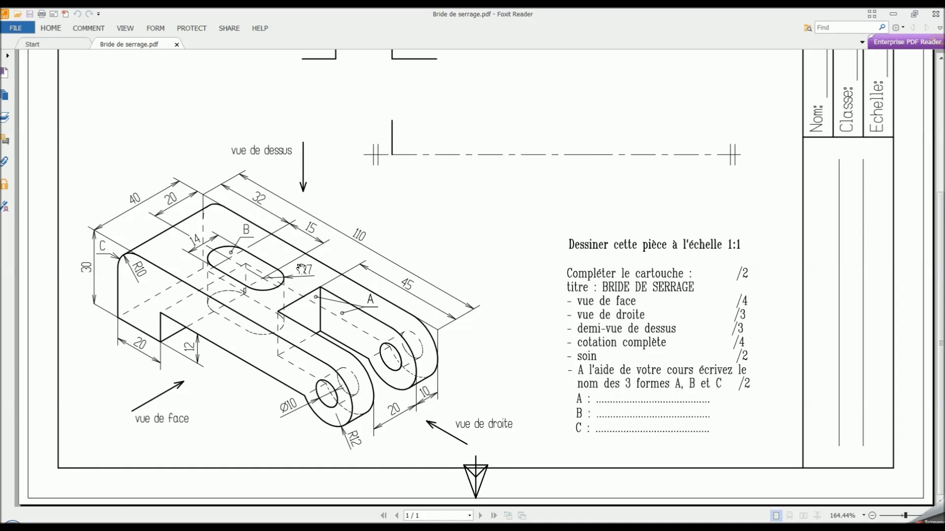
key("alt+Tab")
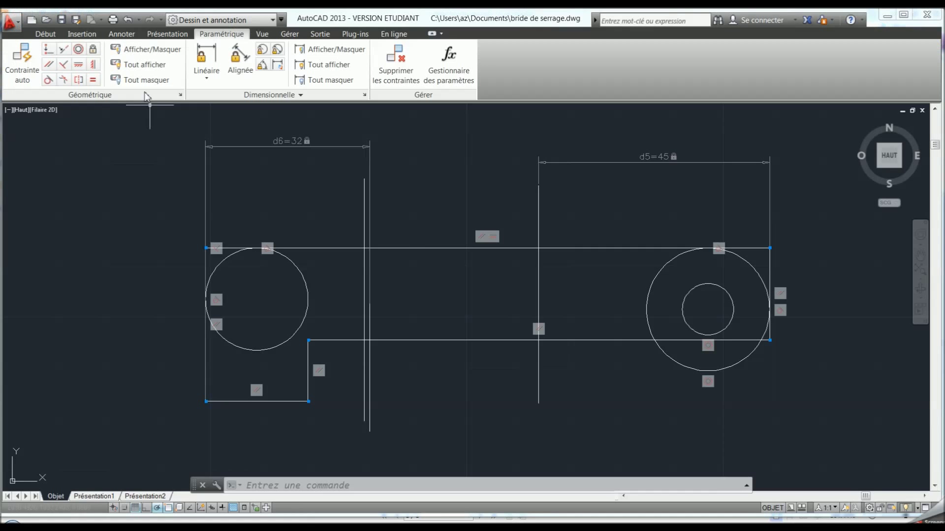
- Constrain the two left vertical lines to stay 7 units apart
left_click(206, 57)
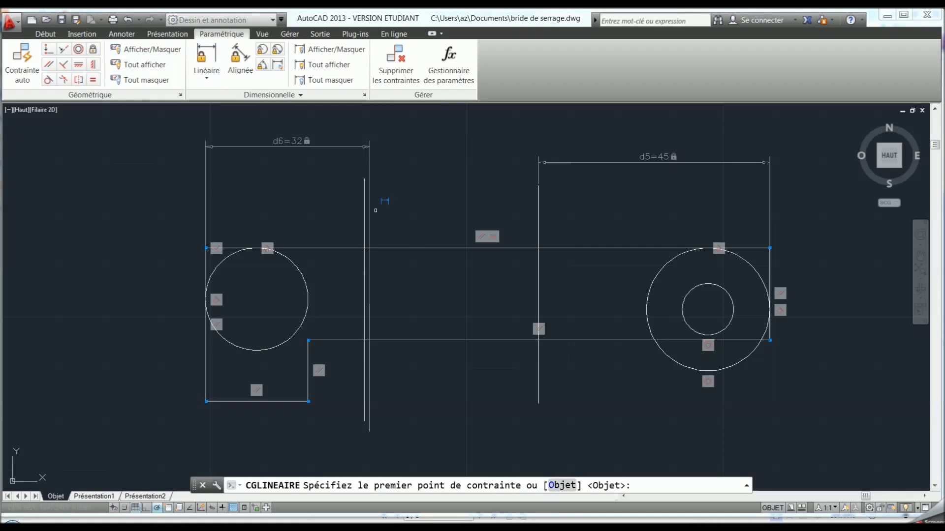
left_click(371, 328)
left_click(364, 300)
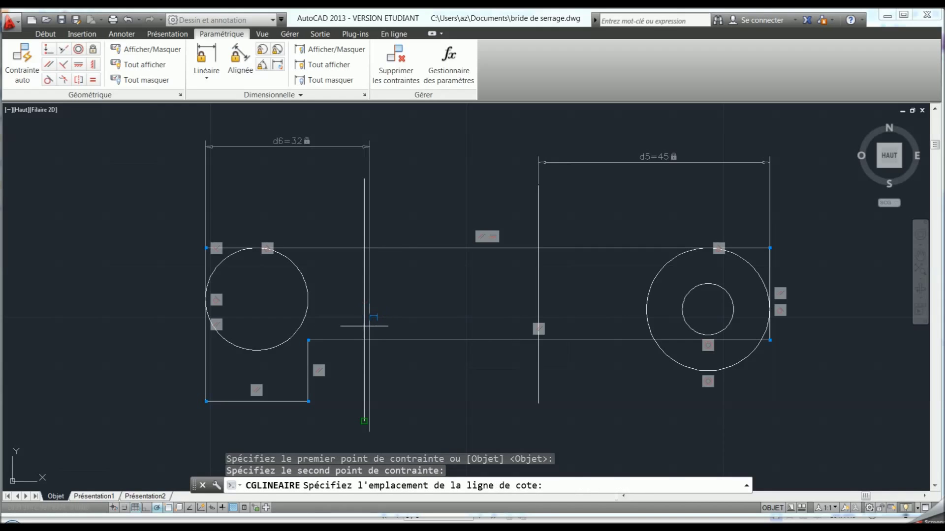
left_click(472, 123)
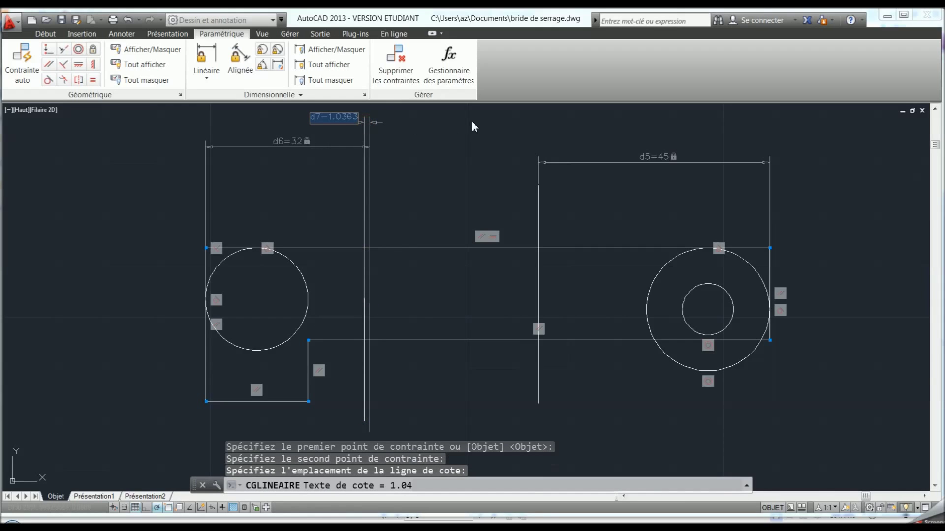
type("7")
key("Return")
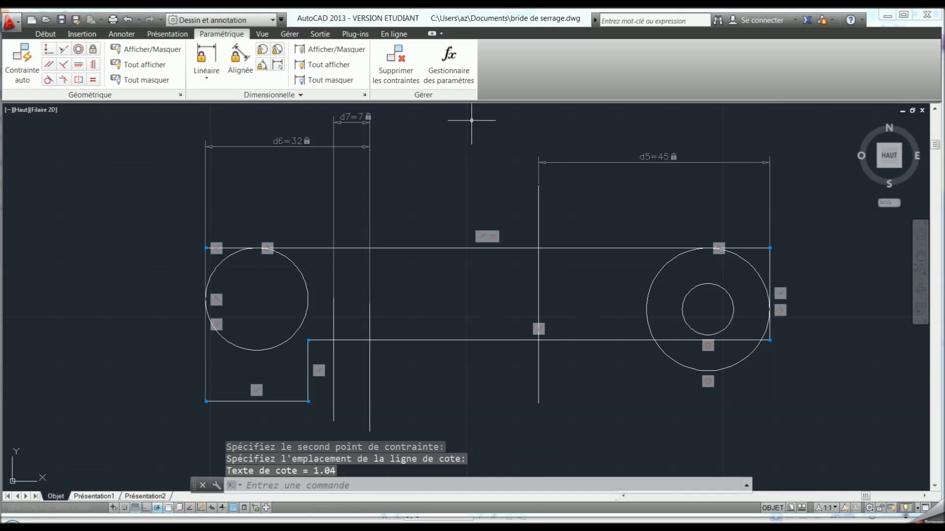
- Hide all dimensional constraints and select the newly constrained vertical line
left_click(458, 371)
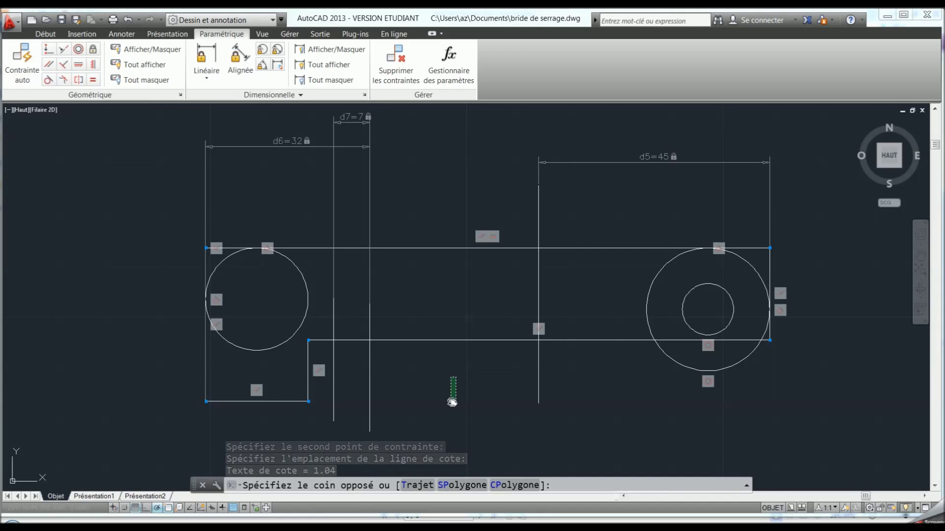
middle_click_drag(452, 395, 422, 398)
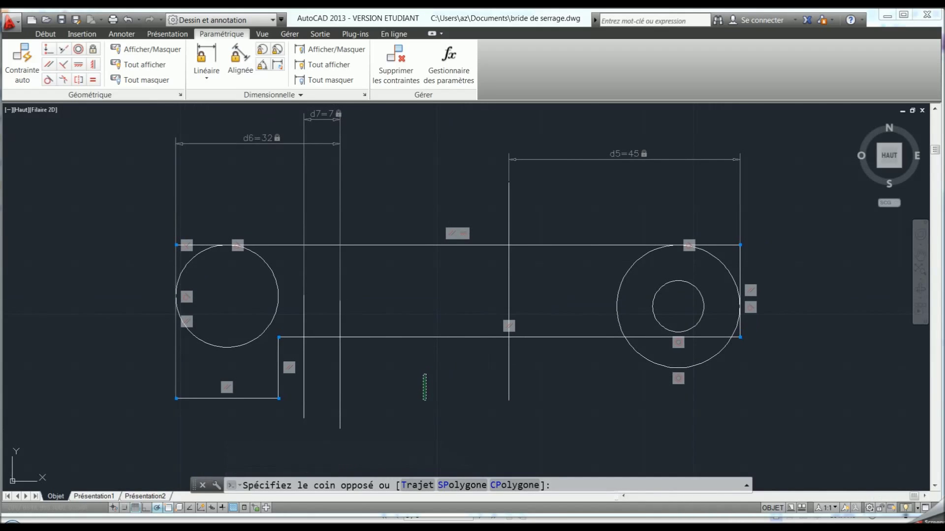
left_click(325, 80)
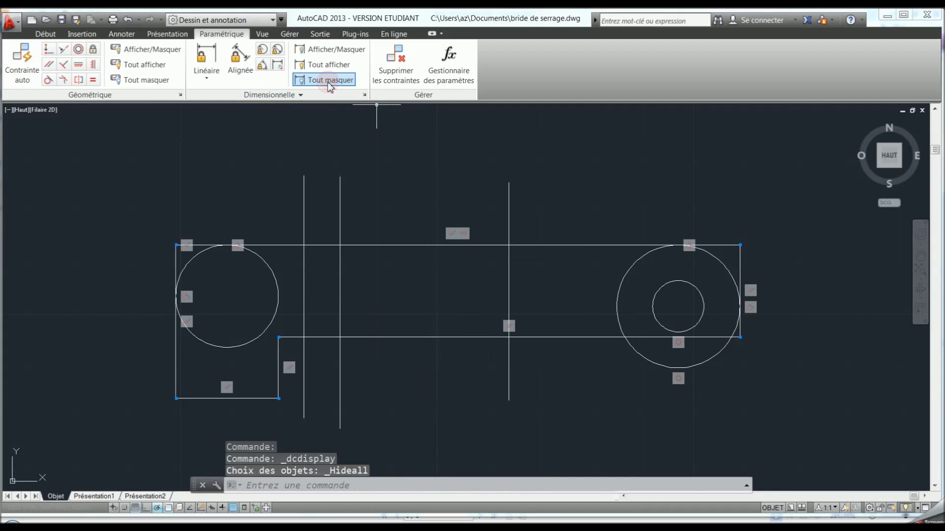
left_click(451, 391)
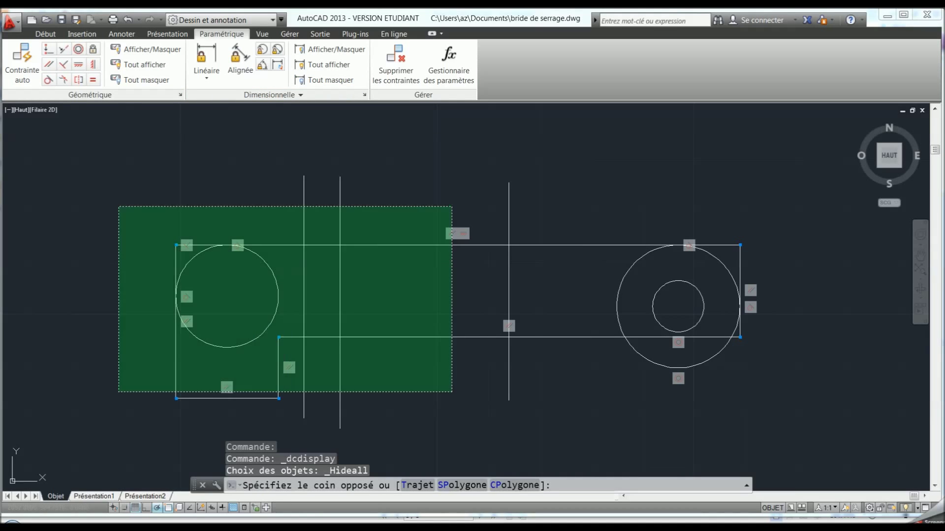
left_click(118, 205)
left_click(45, 34)
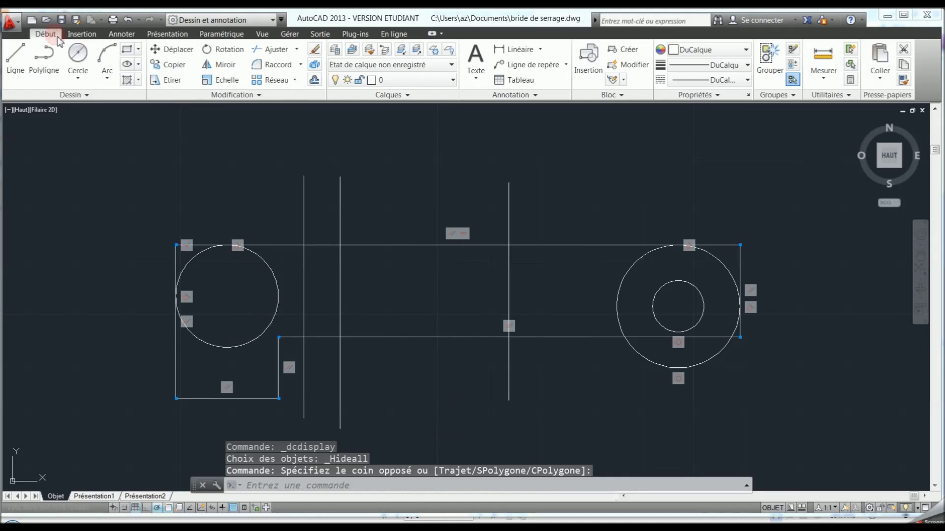
left_click(305, 279)
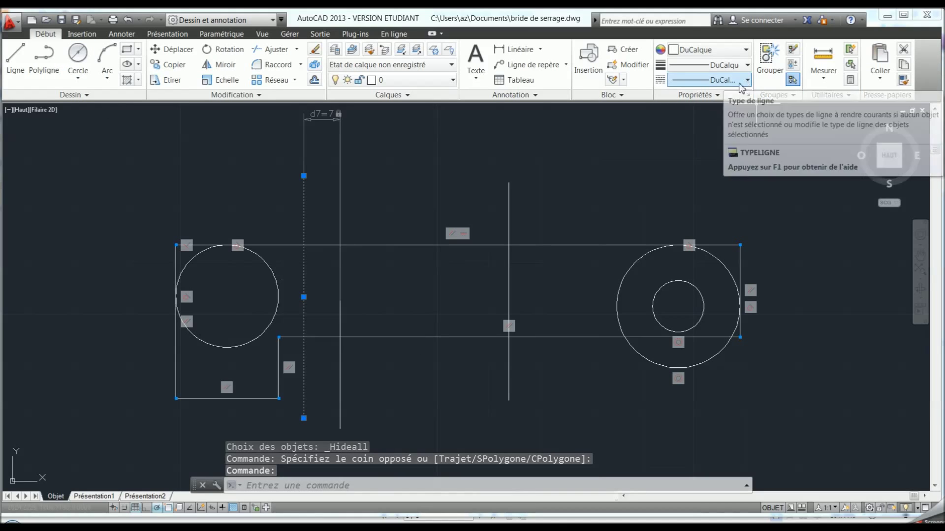
- Find only DuCalque, DuBloc and Continu in the line's Properties, then open the Linetype Manager
right_click(304, 213)
left_click(400, 451)
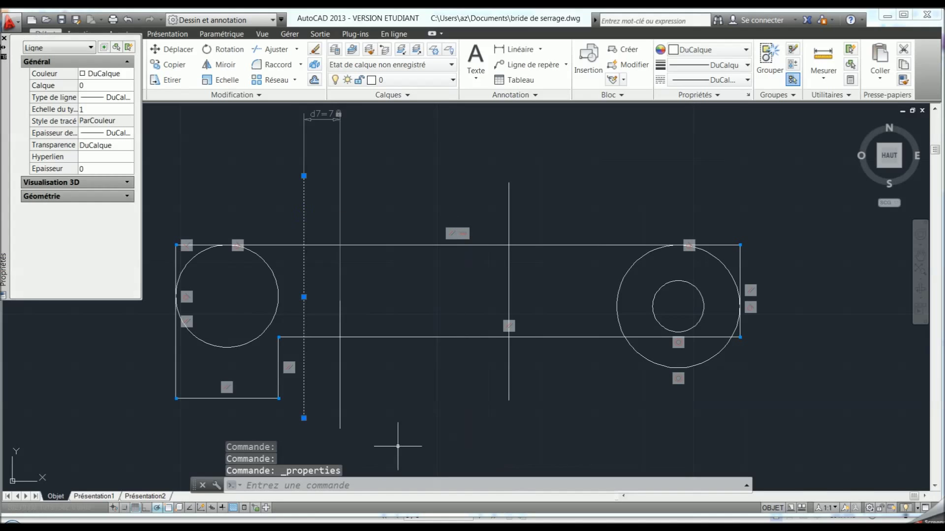
left_click(123, 98)
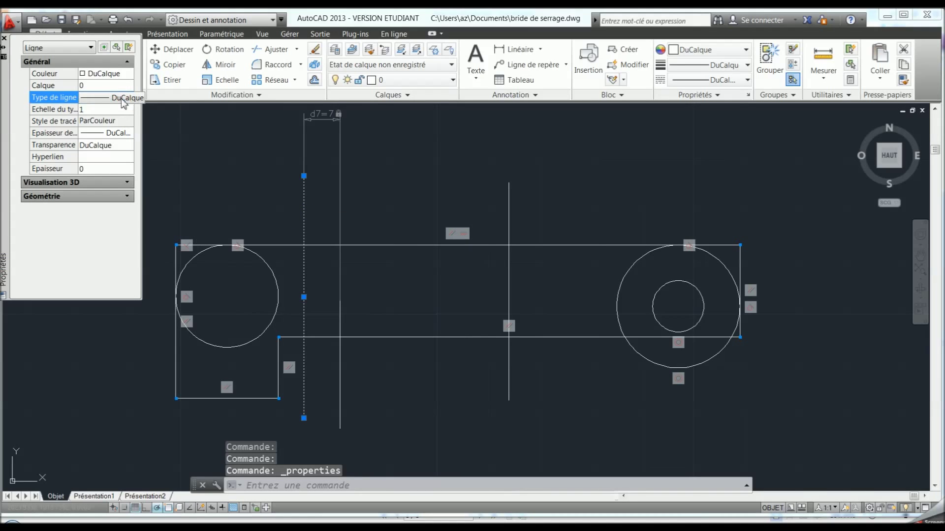
left_click(123, 98)
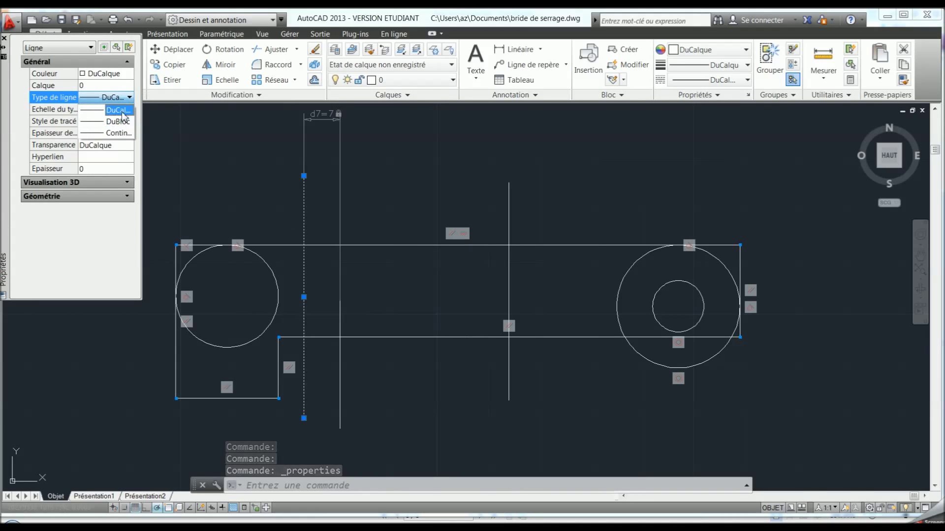
left_click(118, 110)
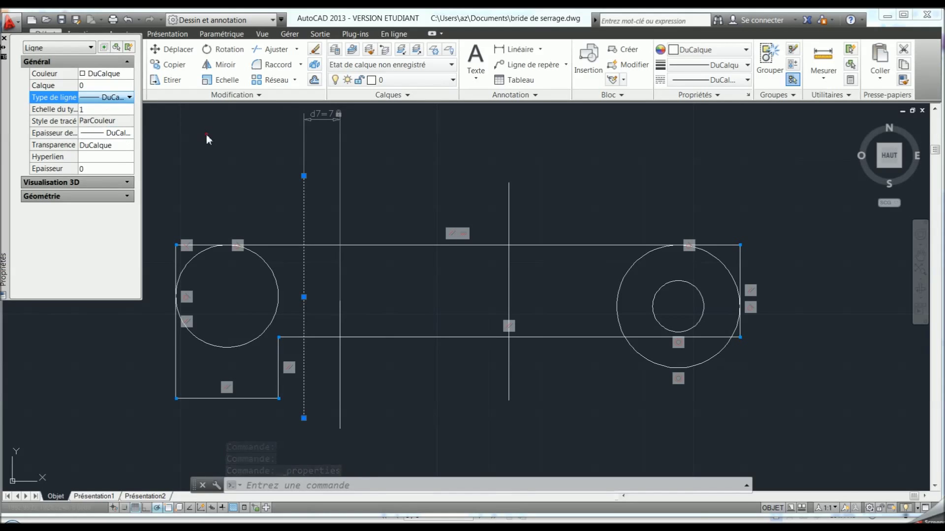
left_click(746, 79)
left_click(719, 144)
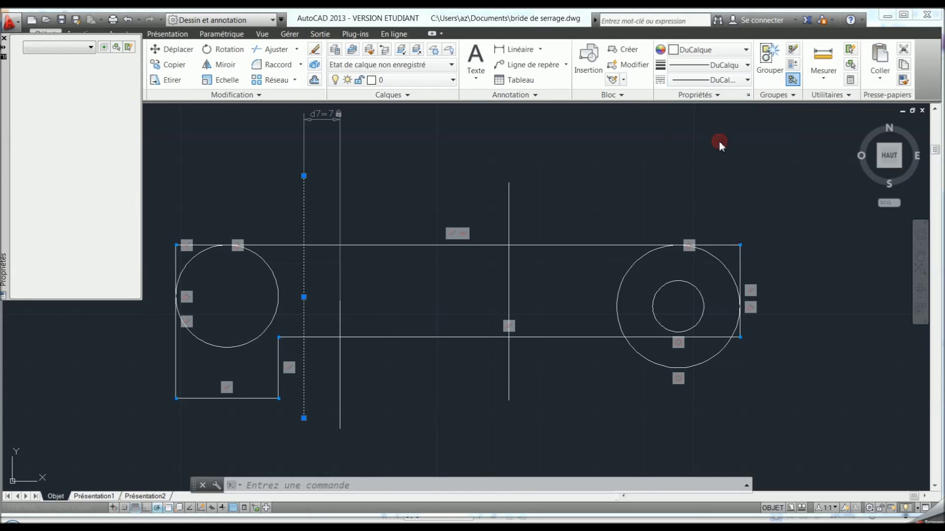
left_click_drag(612, 144, 771, 120)
- Load the CACHE2 hidden linetype from acadiso.lin
left_click(736, 142)
left_click(599, 326)
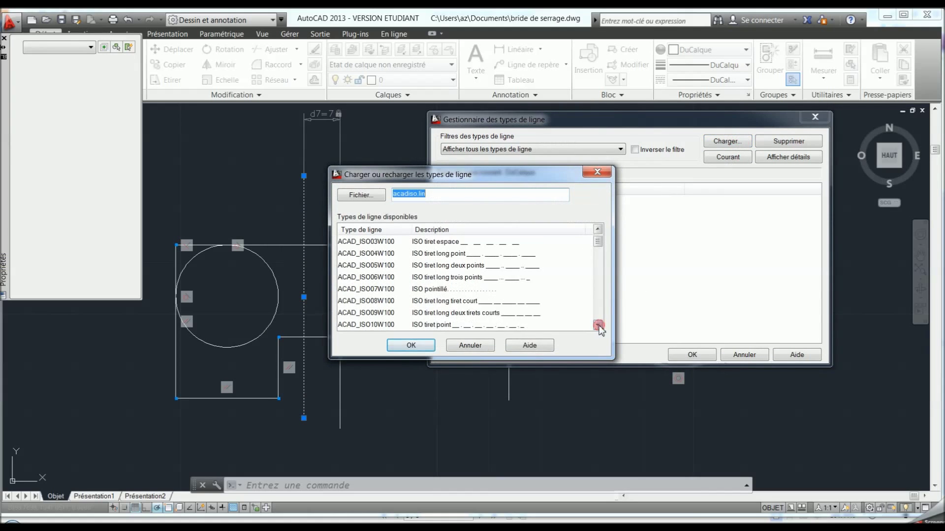
left_click(599, 326)
left_click(598, 326)
left_click(598, 325)
left_click(598, 325)
left_click(599, 326)
left_click(598, 326)
left_click(599, 326)
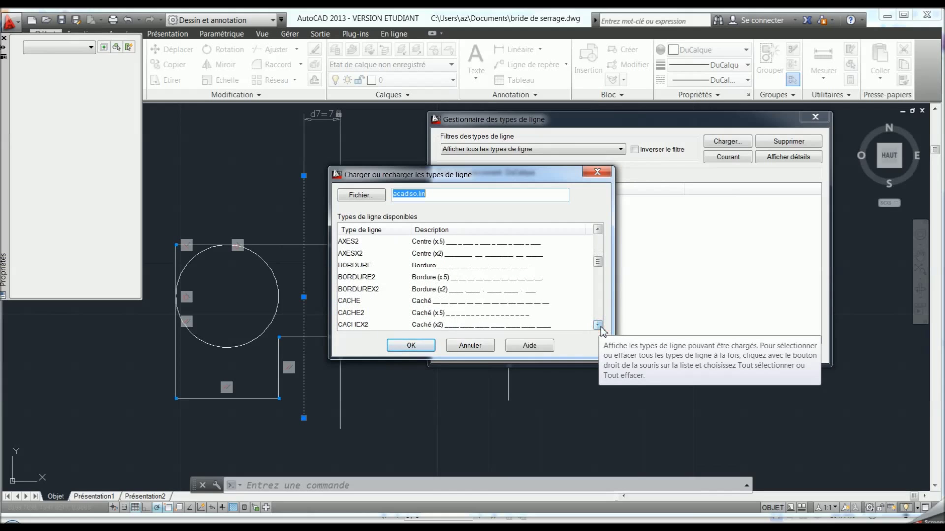
left_click(598, 326)
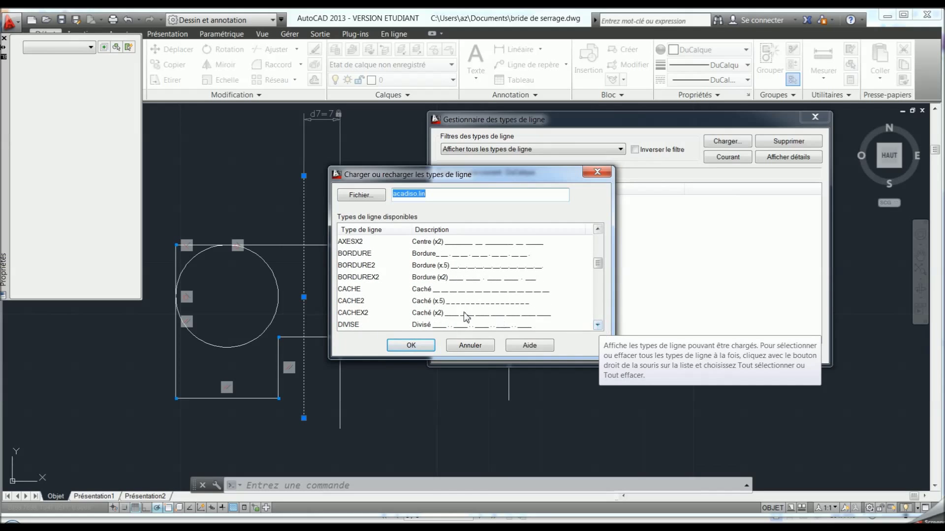
left_click(352, 301)
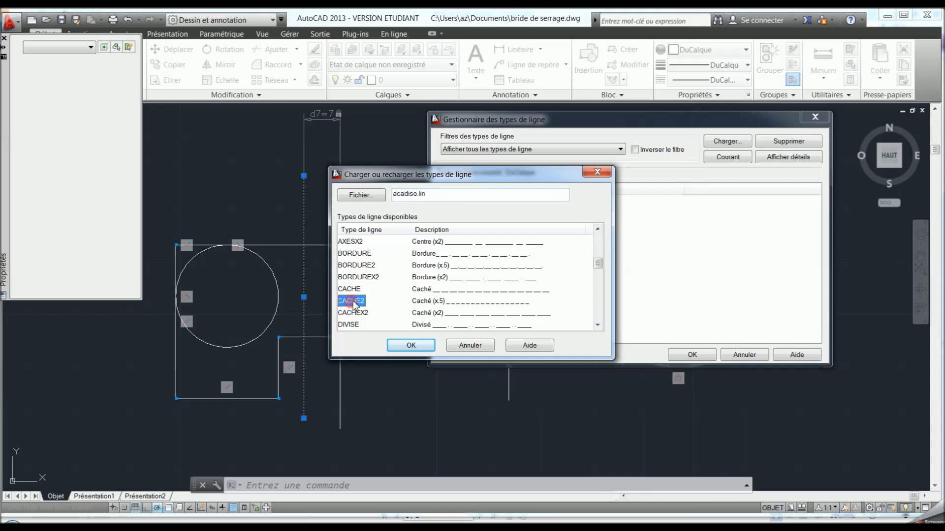
left_click(421, 346)
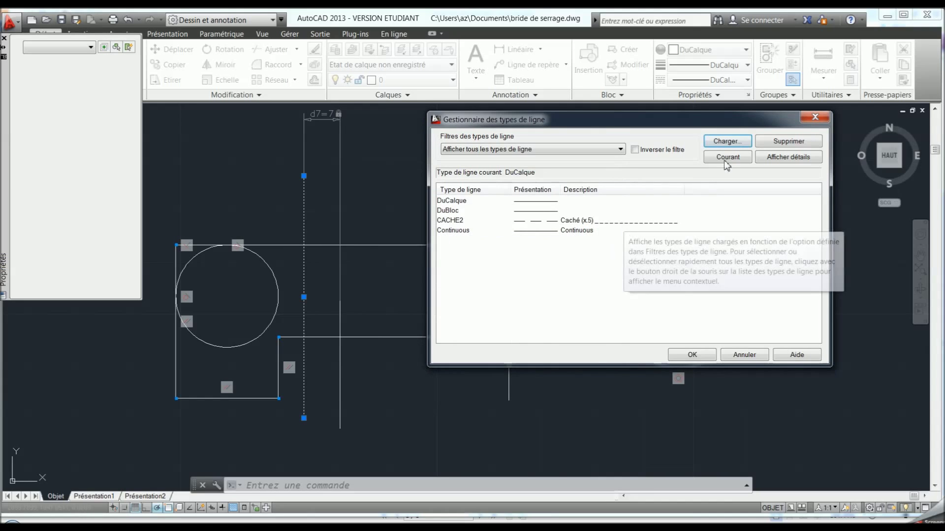
- Load the AXES2 centre linetype as well
left_click(729, 142)
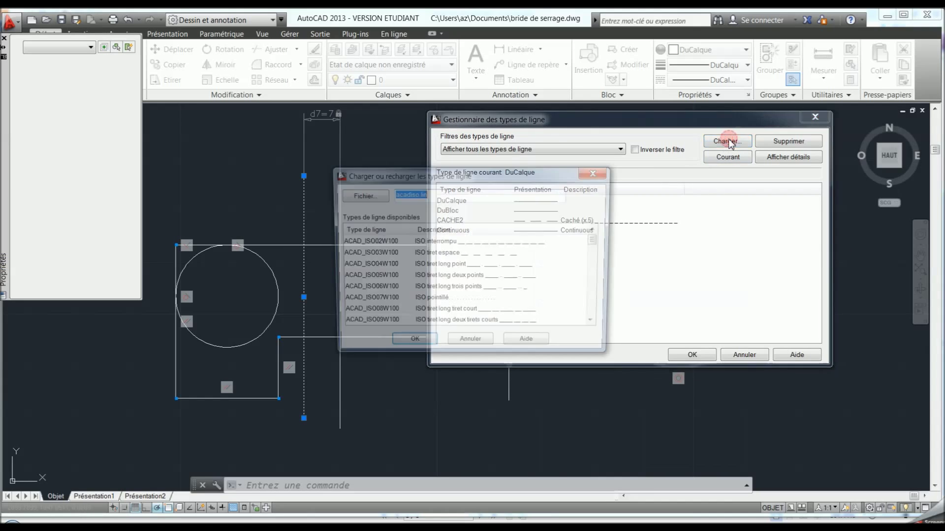
left_click(598, 326)
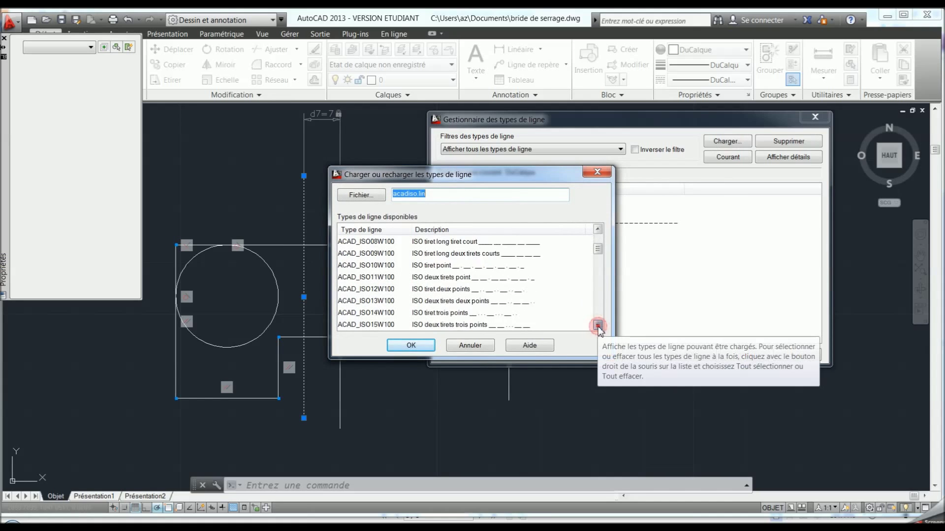
left_click(598, 326)
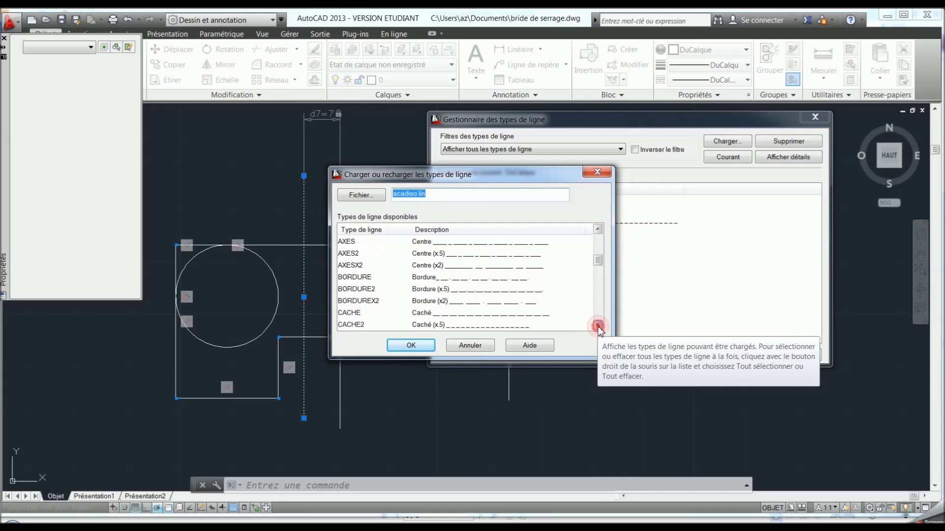
left_click(598, 326)
left_click(598, 325)
left_click(598, 325)
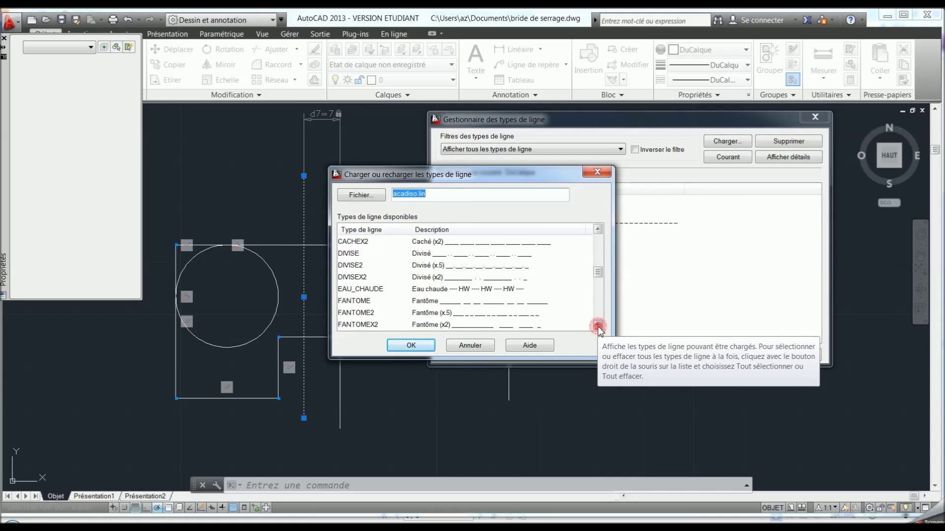
left_click(598, 326)
left_click(598, 326)
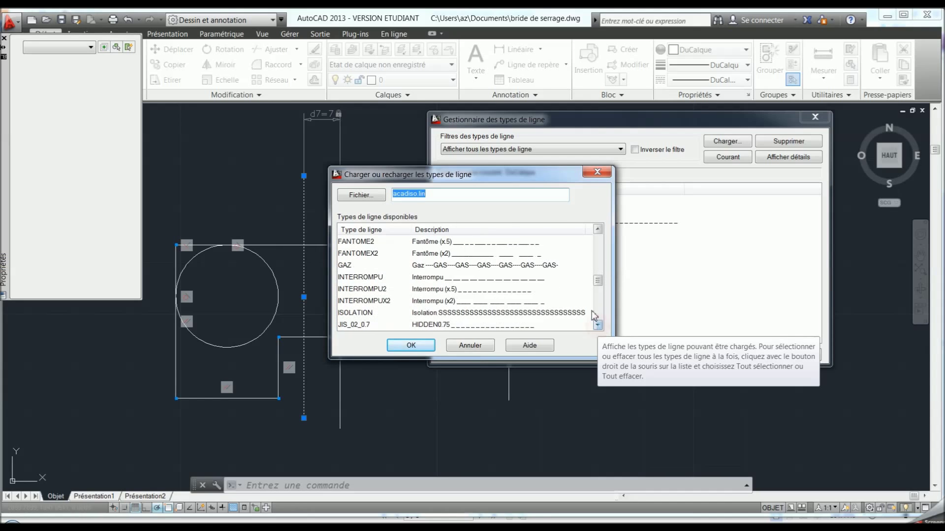
left_click_drag(597, 286, 599, 264)
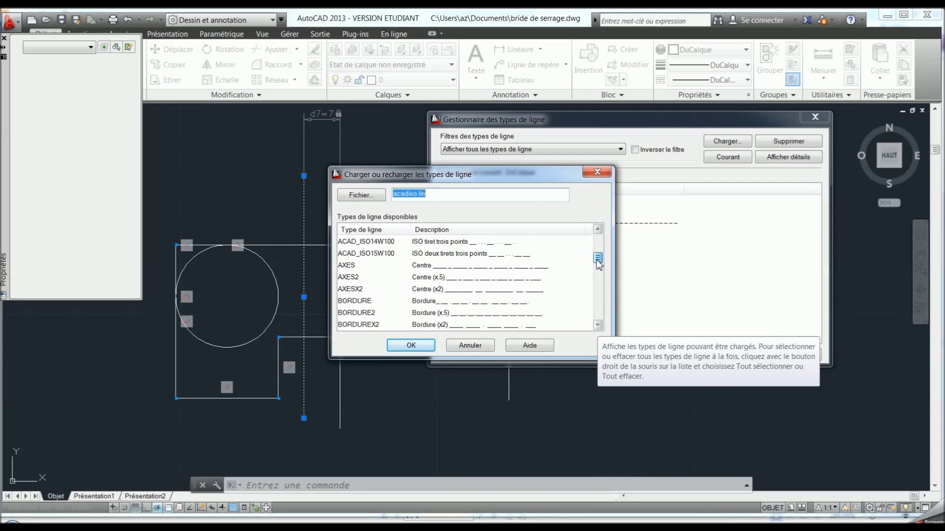
left_click(532, 277)
left_click(411, 345)
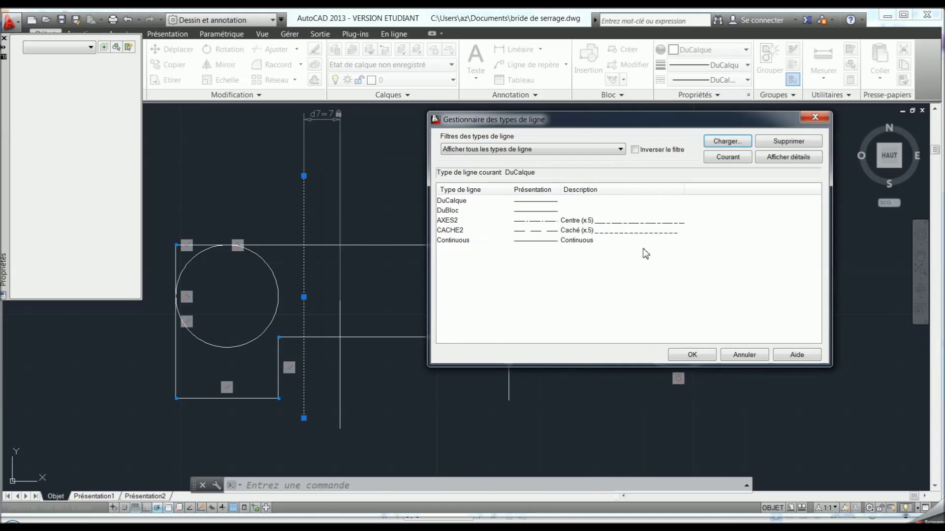
- Apply CACHE2 to the selected left line, then undo it back to DuCalque
left_click(685, 355)
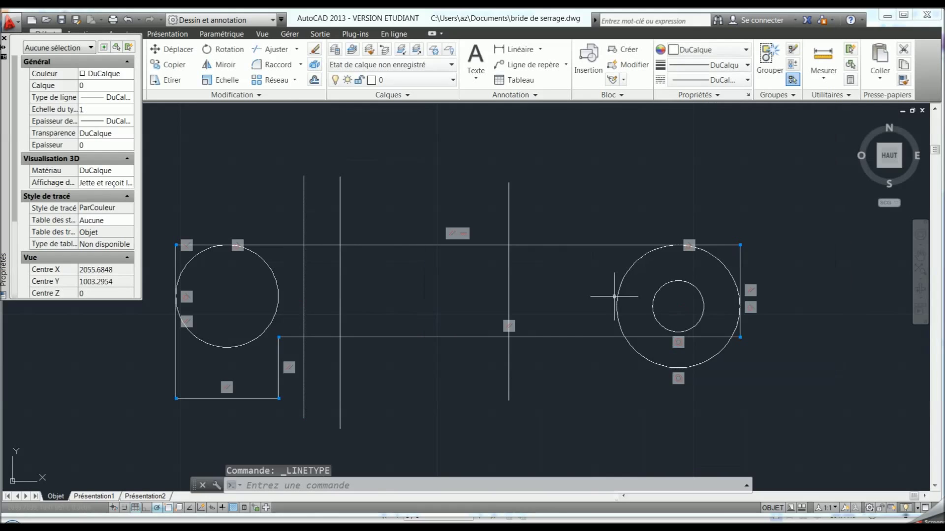
left_click(117, 97)
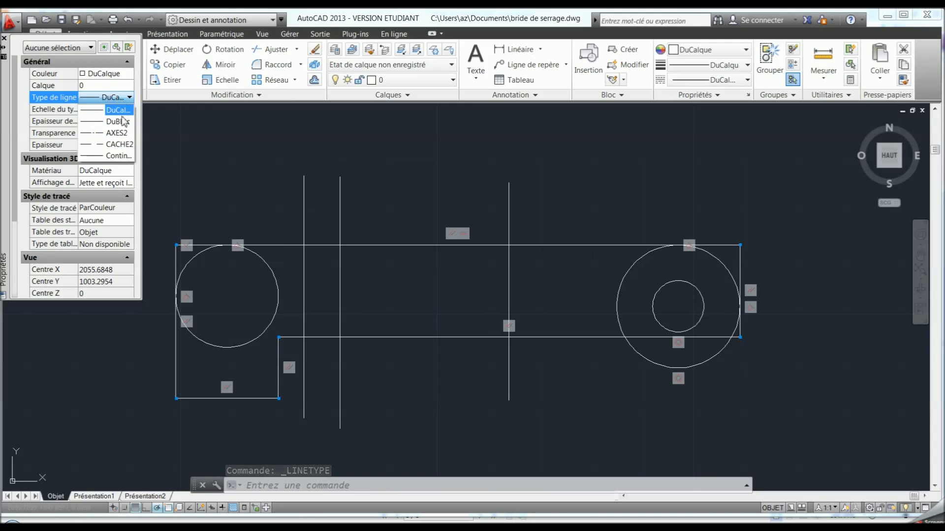
left_click(119, 145)
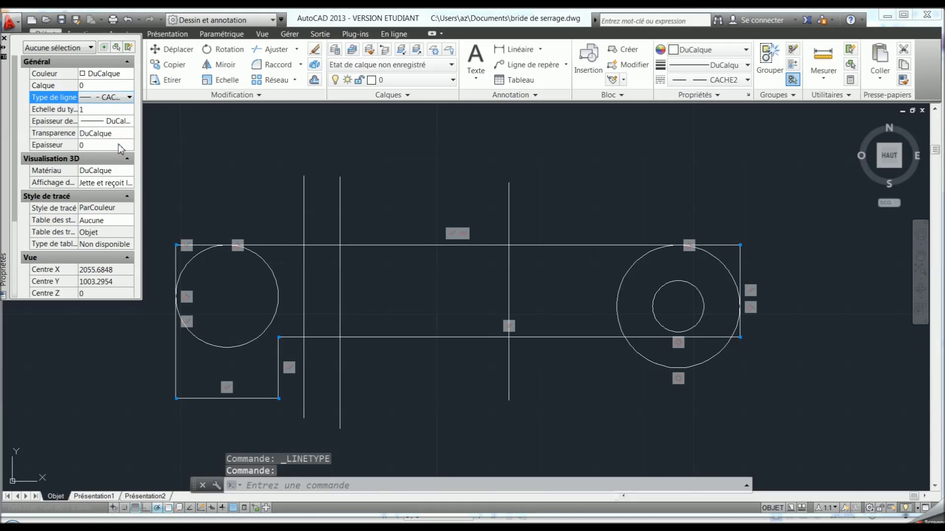
left_click(4, 38)
left_click(386, 156)
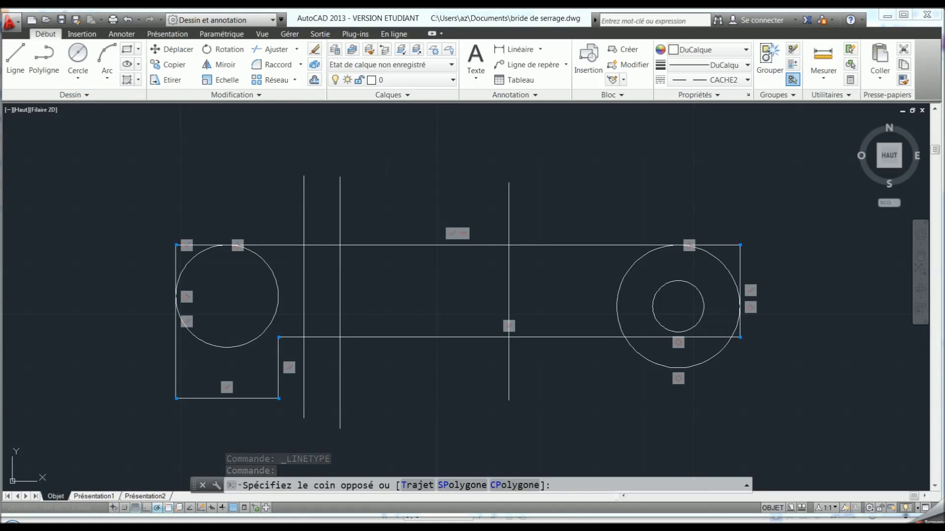
left_click(127, 20)
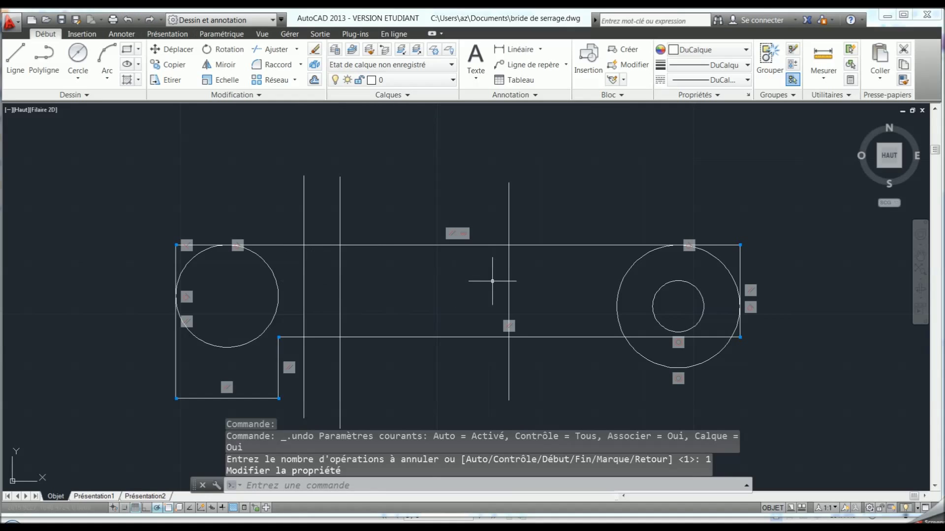
left_click(509, 280)
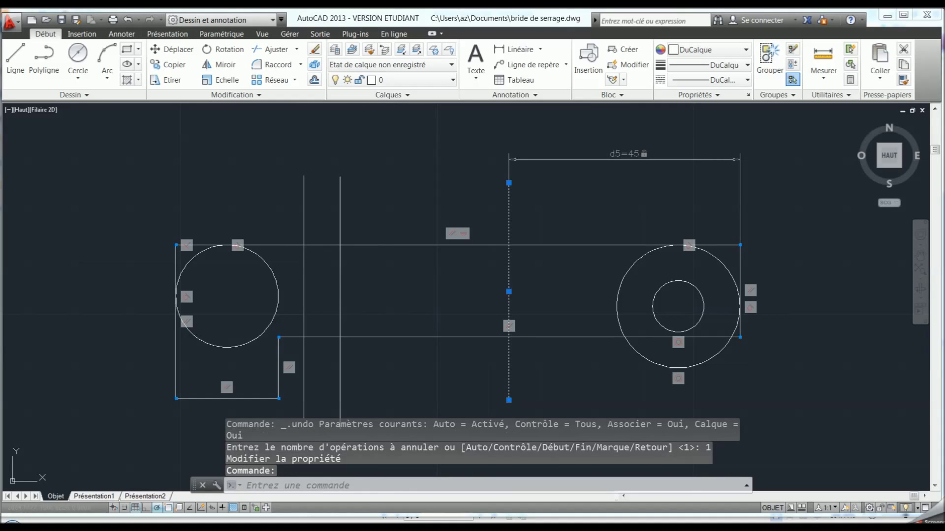
- Set the middle vertical line's linetype to CACHE2 in Quick Properties and deselect it
left_click(691, 215)
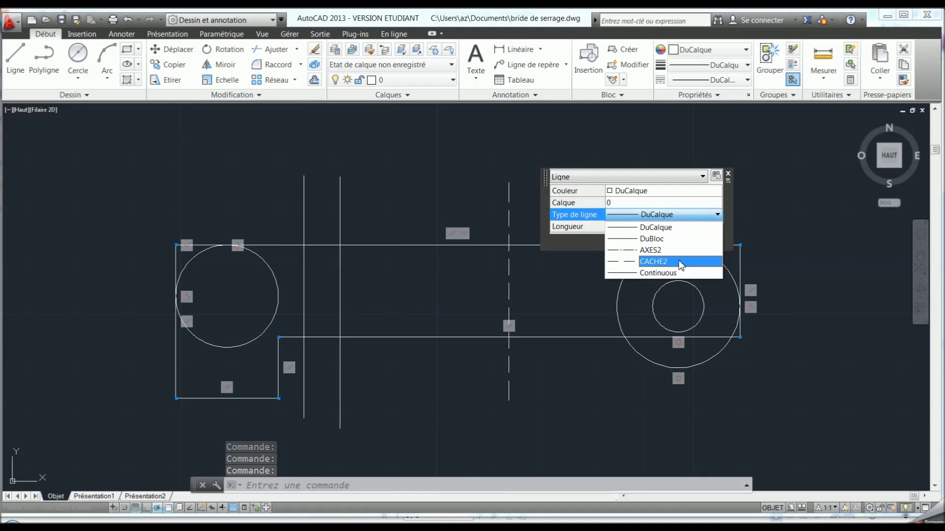
left_click(679, 263)
left_click(728, 174)
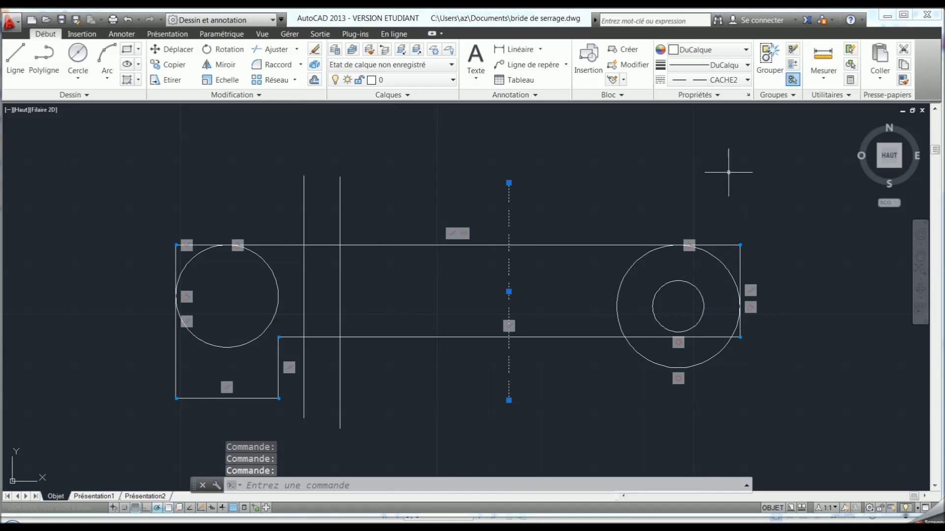
left_click(706, 180)
key("Escape")
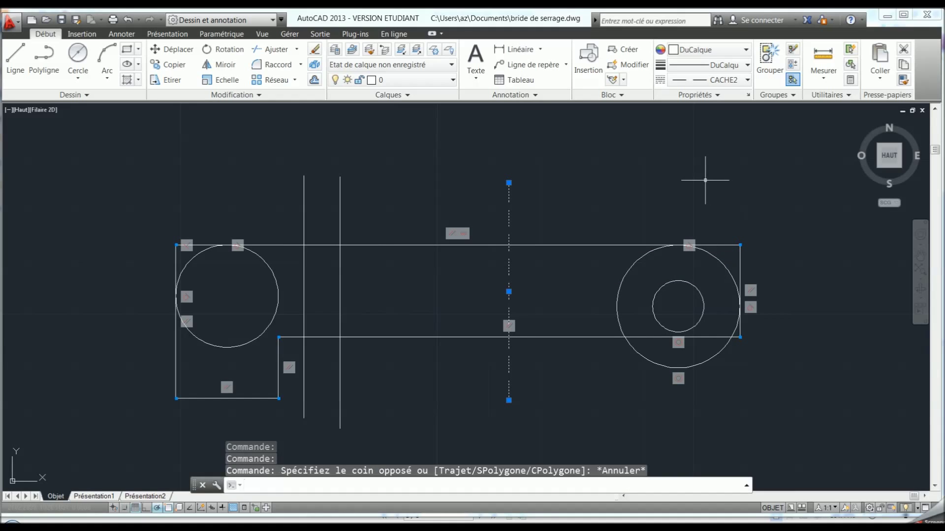
key("Escape")
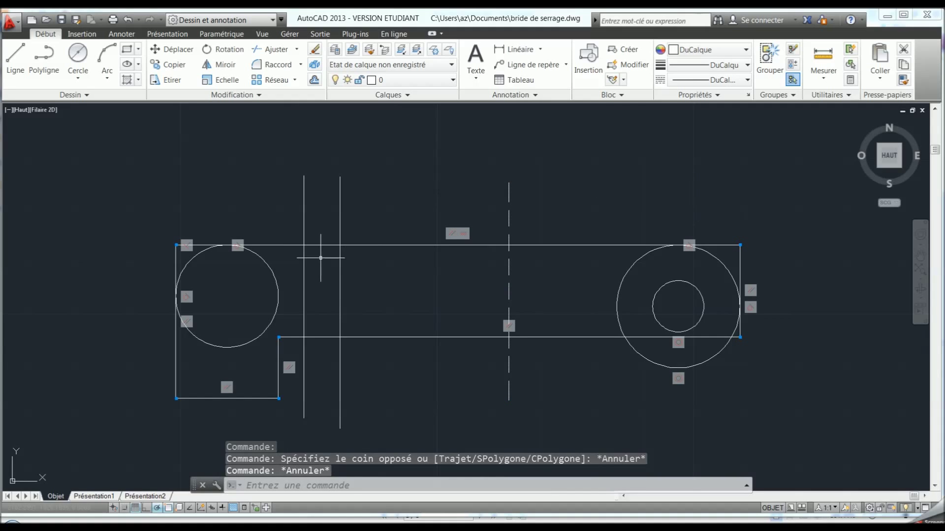
left_click(304, 274)
- Set the left vertical line's linetype to dashed CACHE2 in Properties, then close the palette
right_click(303, 274)
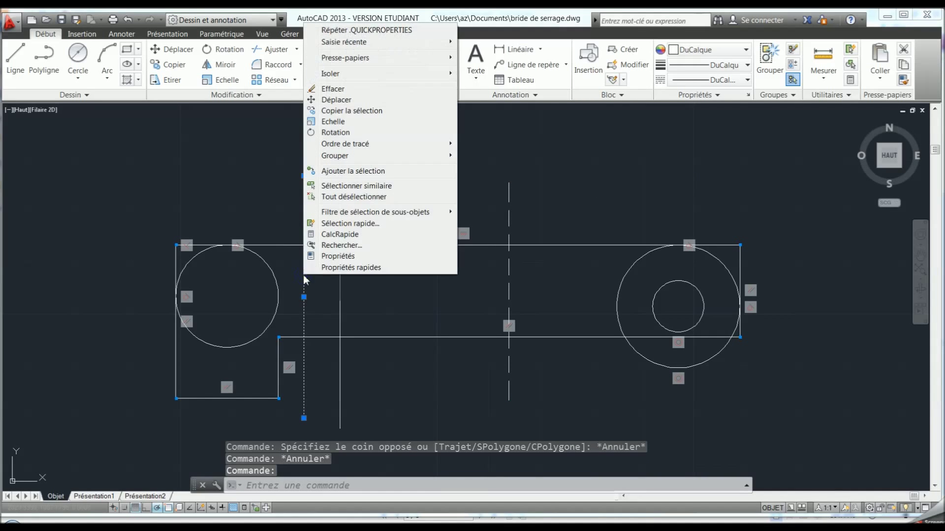
left_click(383, 256)
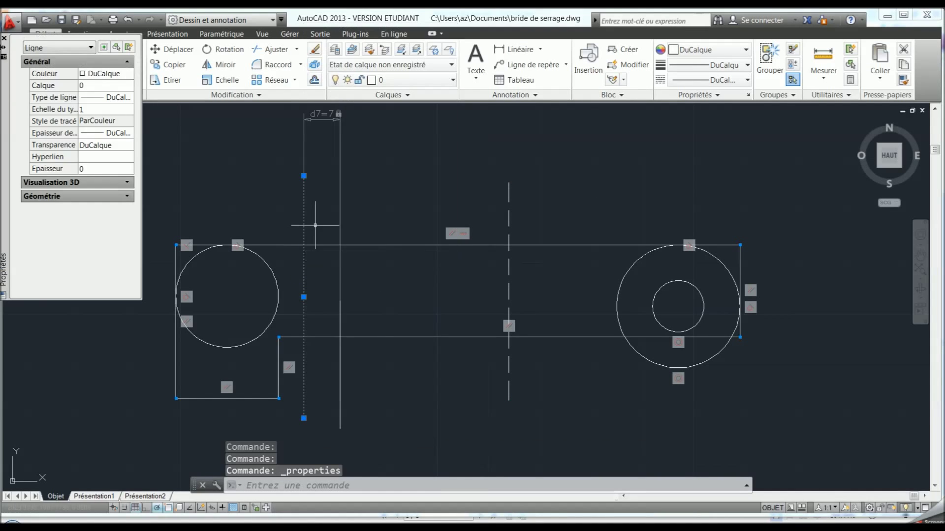
left_click(123, 97)
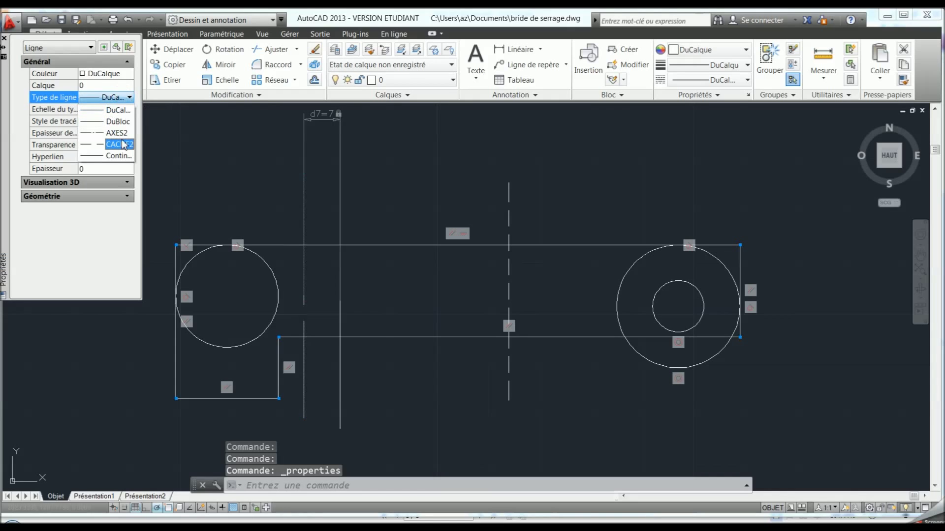
left_click(120, 144)
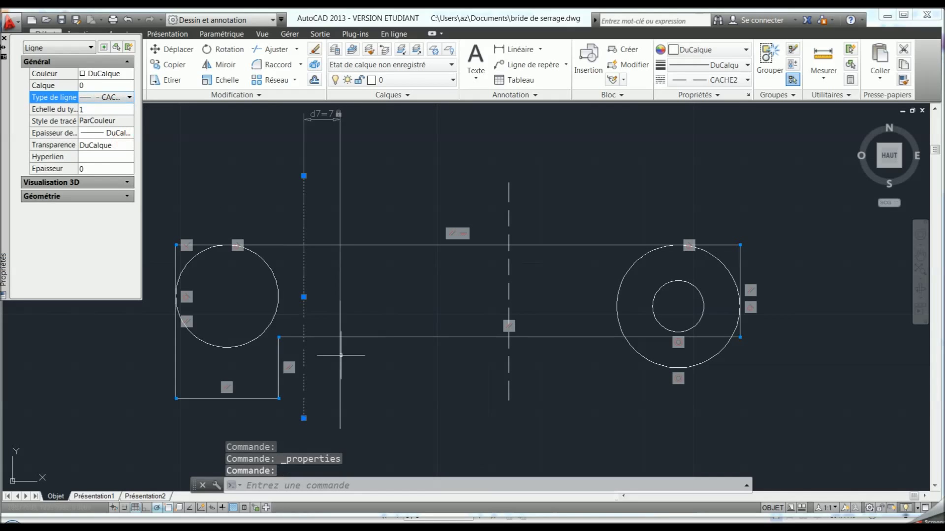
left_click(366, 391)
key("Escape")
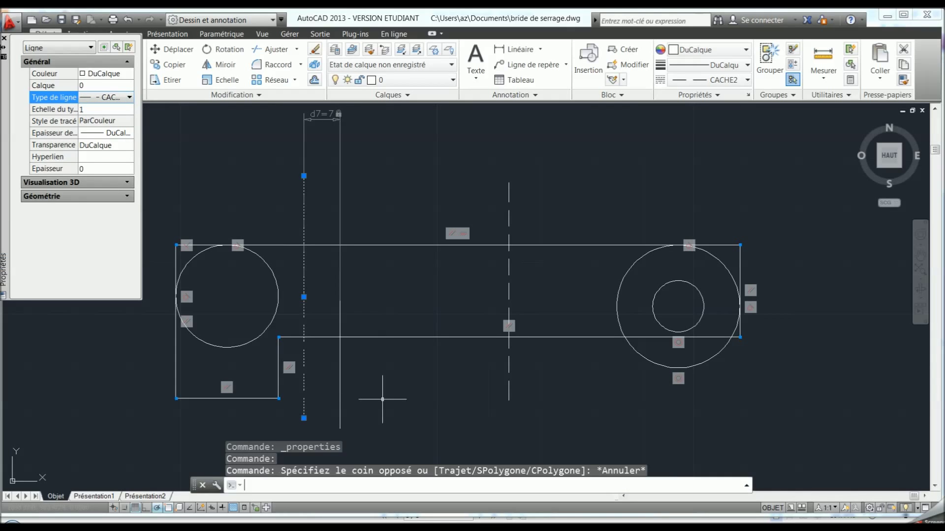
key("Escape")
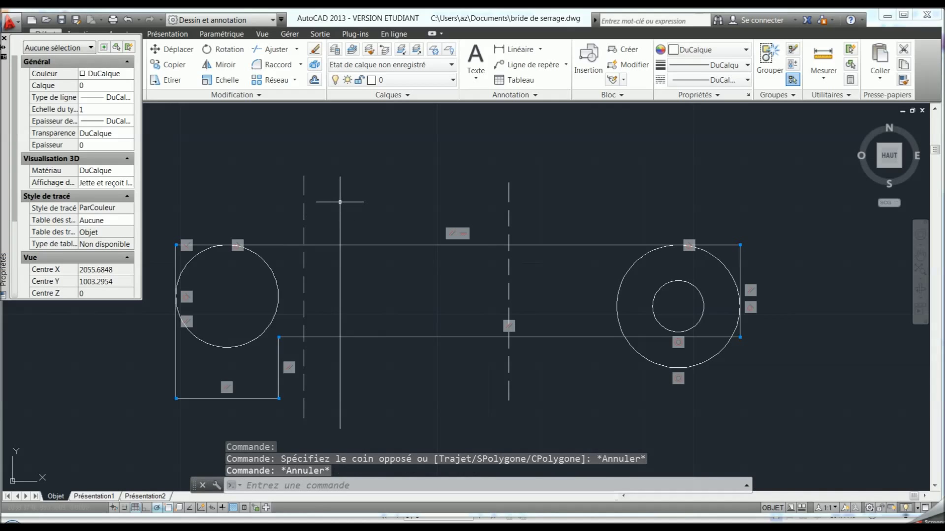
key("Escape")
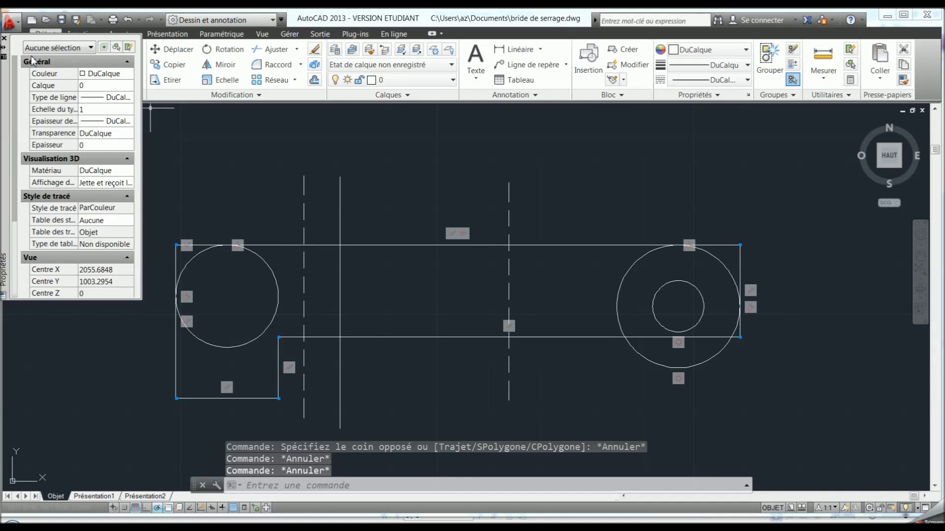
left_click(4, 38)
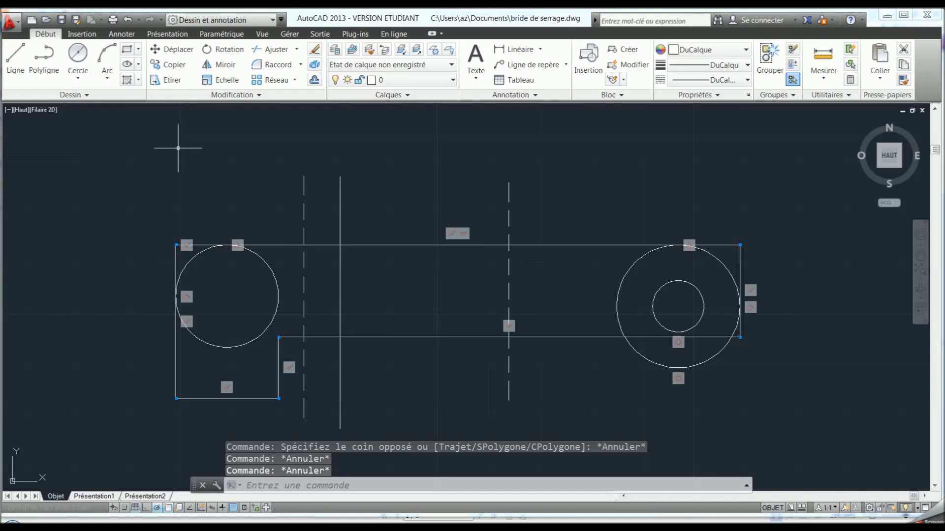
- Select the right vertical line, cancelling the accidental constraint text edits
left_click(340, 215)
double_click(340, 216)
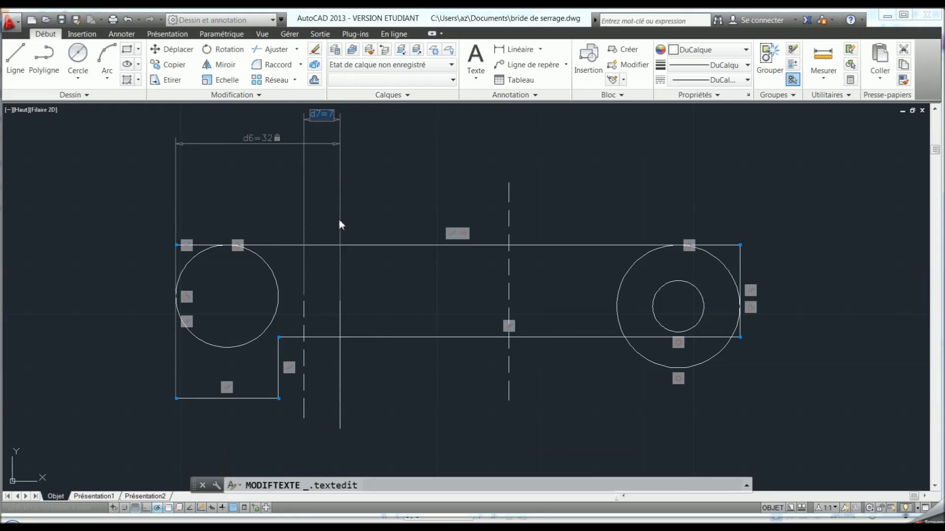
key("Escape")
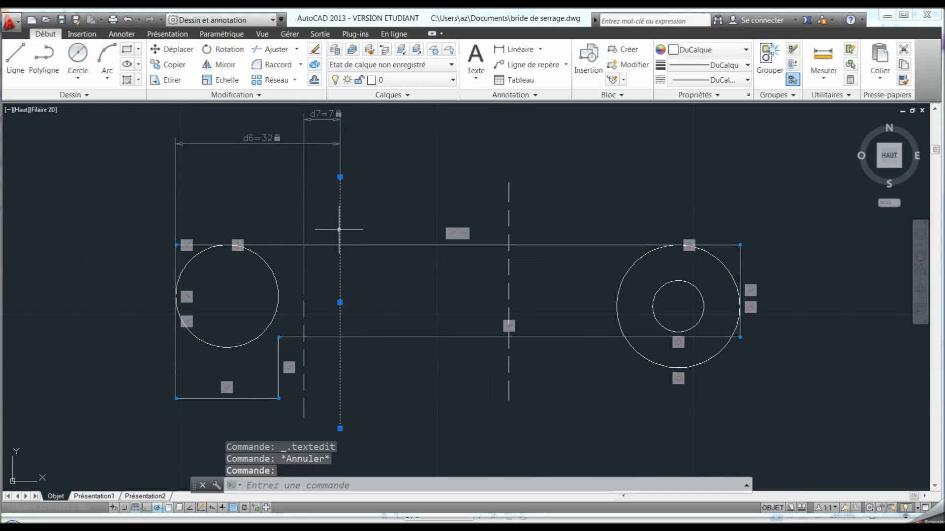
double_click(339, 230)
key("Escape")
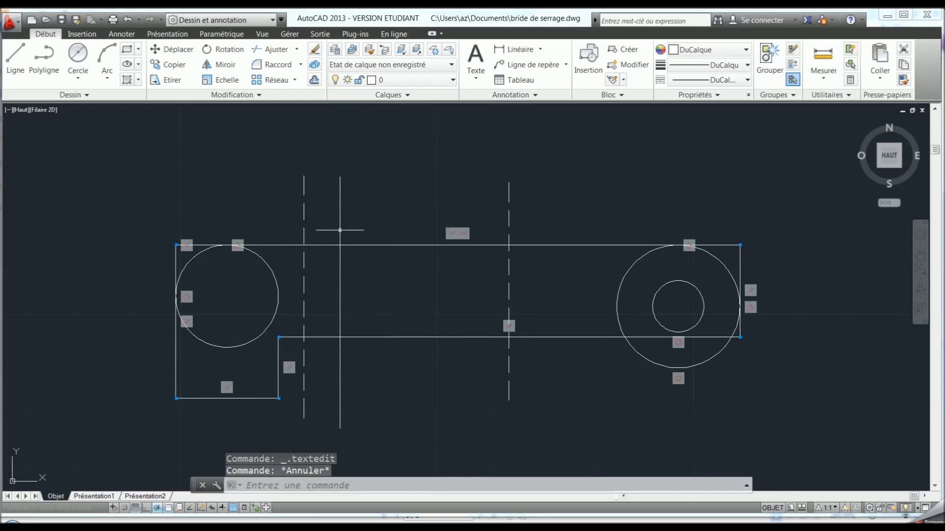
left_click(340, 229)
- Change the right vertical line's linetype to AXES2 in Properties and close the palette
right_click(340, 228)
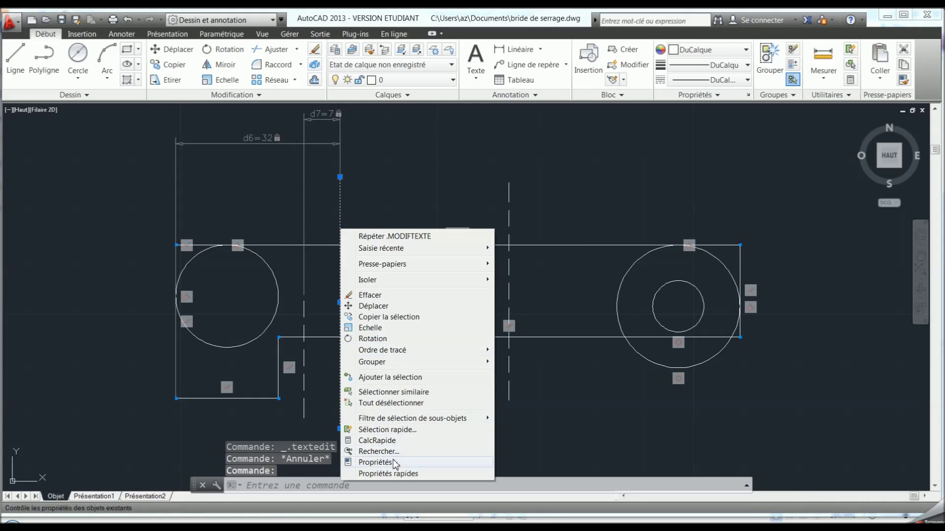
left_click(396, 464)
left_click(122, 97)
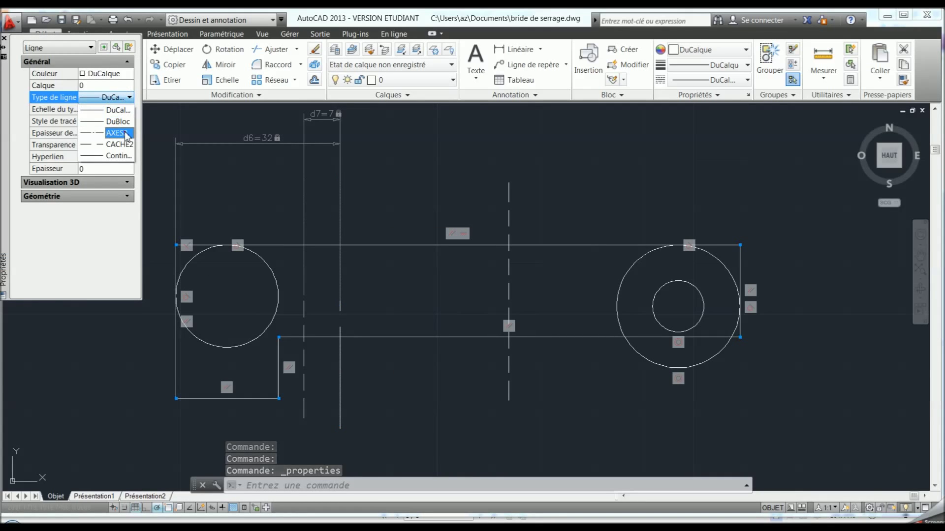
left_click(126, 133)
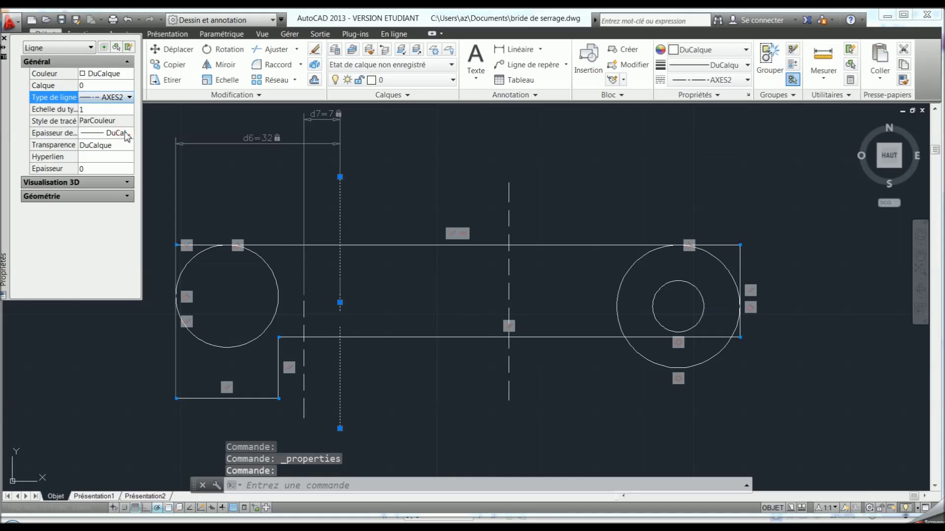
left_click(5, 39)
- Deselect the line, pan the drawing up, and start an offset with distance 15
left_click(76, 222)
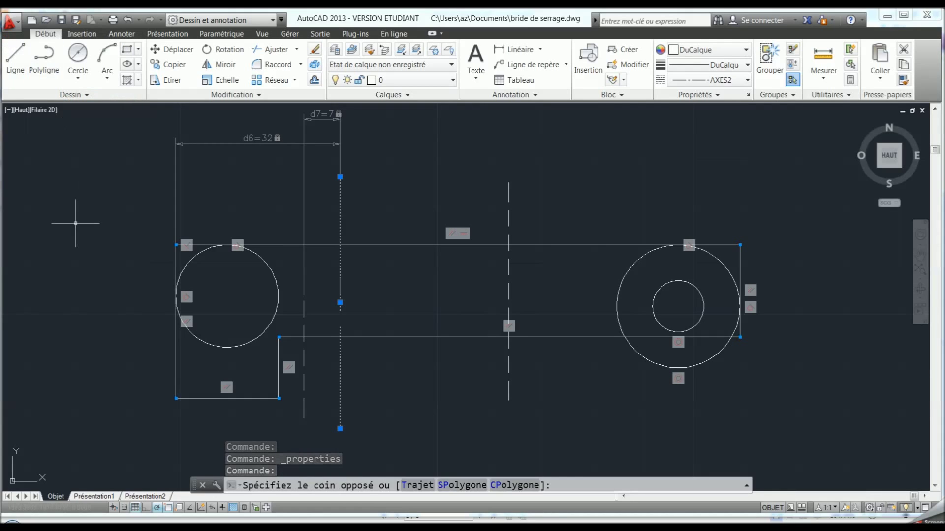
key("Escape")
key("Escape")
left_click(410, 395)
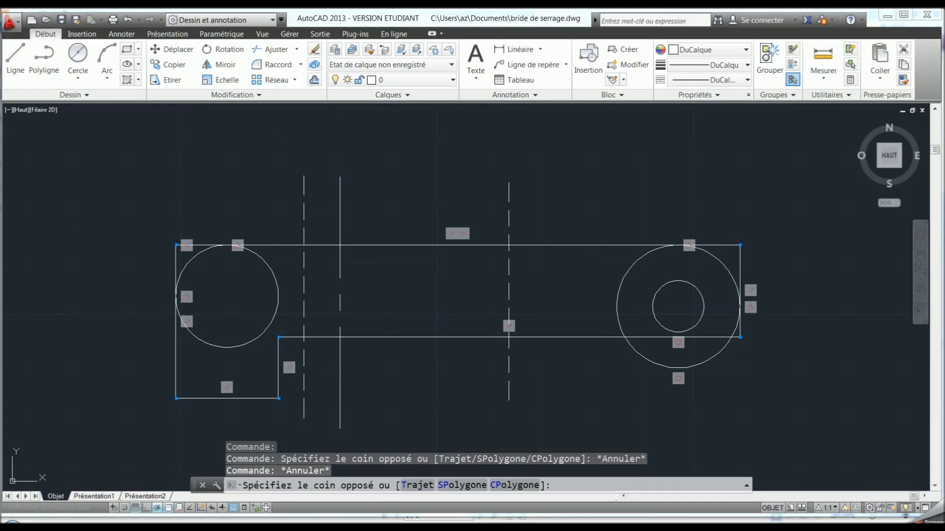
left_click(433, 369)
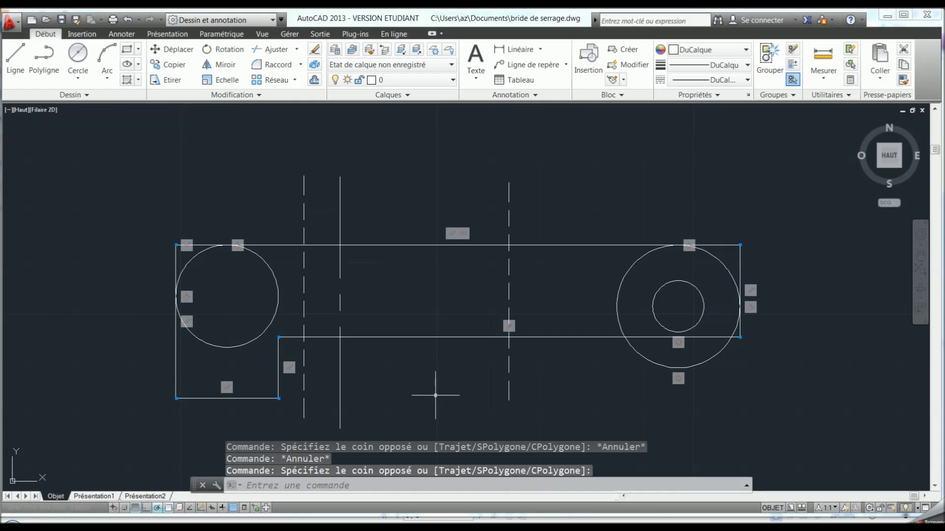
middle_click_drag(447, 395, 439, 353)
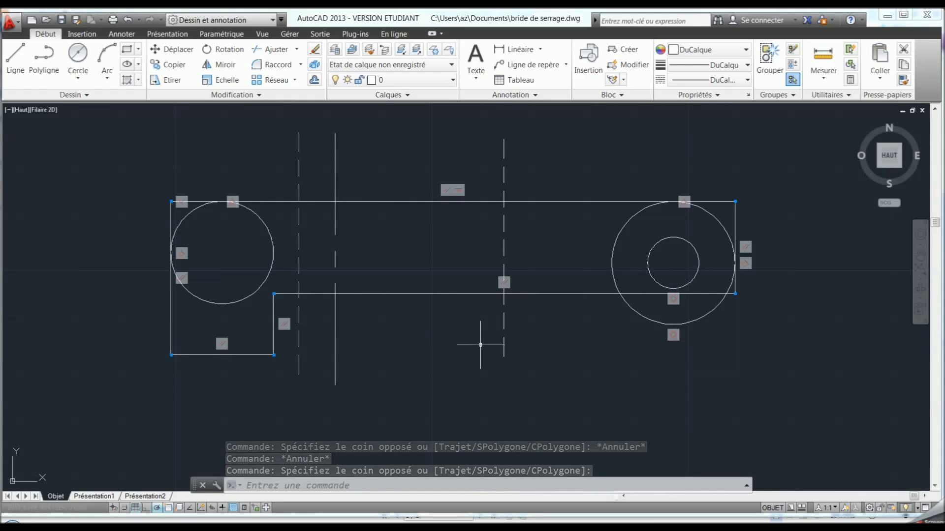
left_click(314, 80)
type("15")
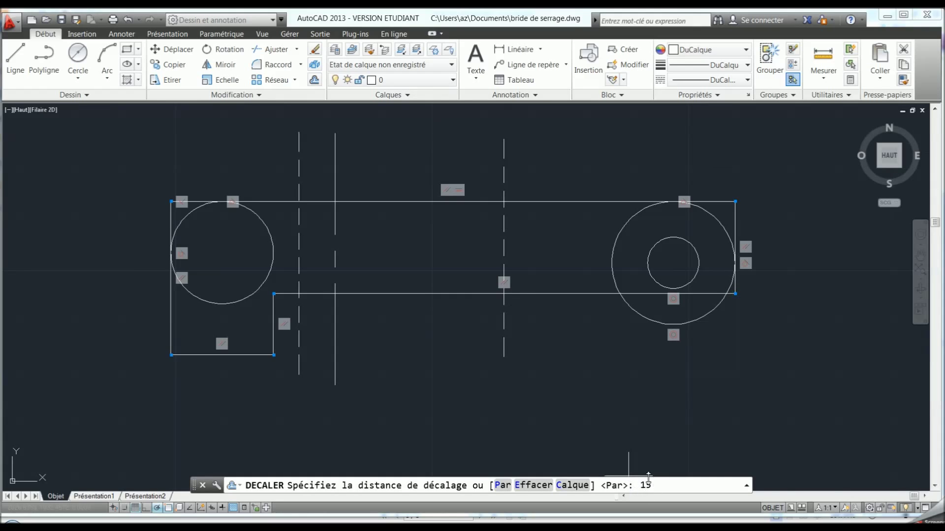
- Offset the AXES2 vertical line 15 units to the right, repeating the offset once
key("Return")
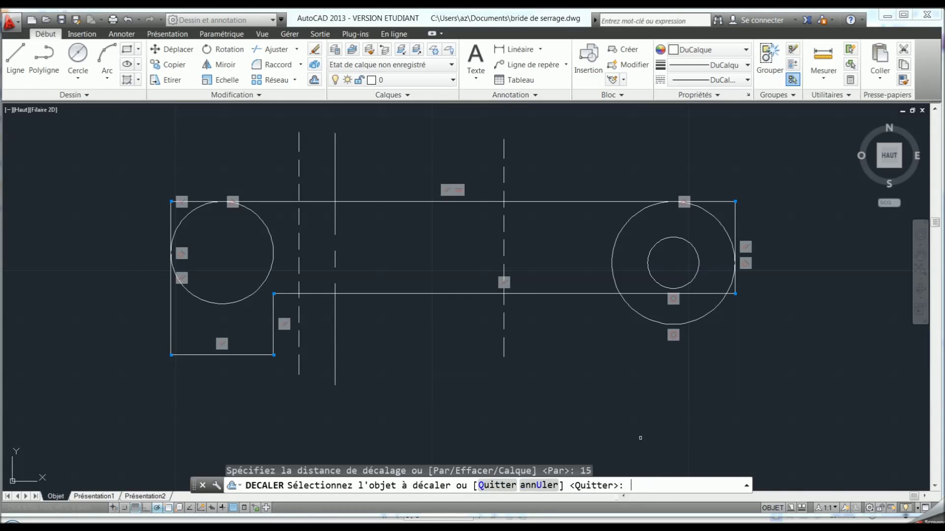
left_click(334, 183)
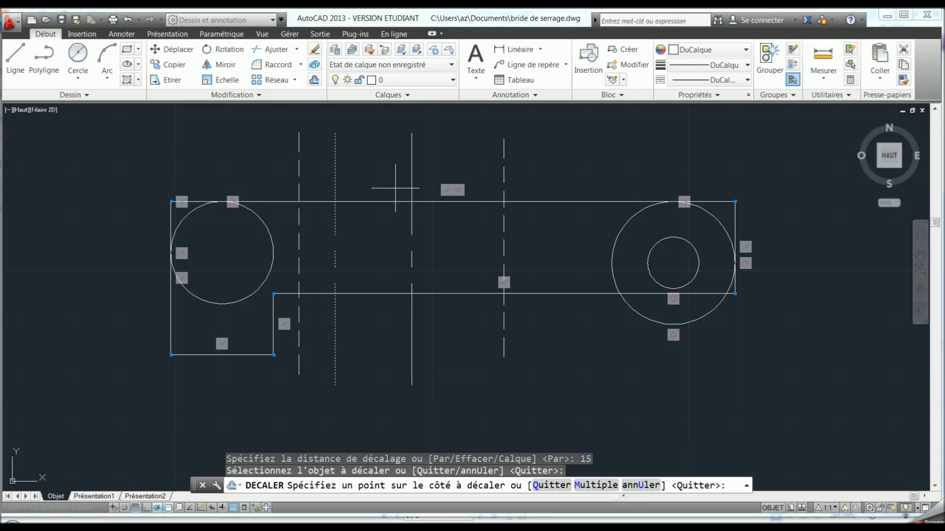
left_click(395, 188)
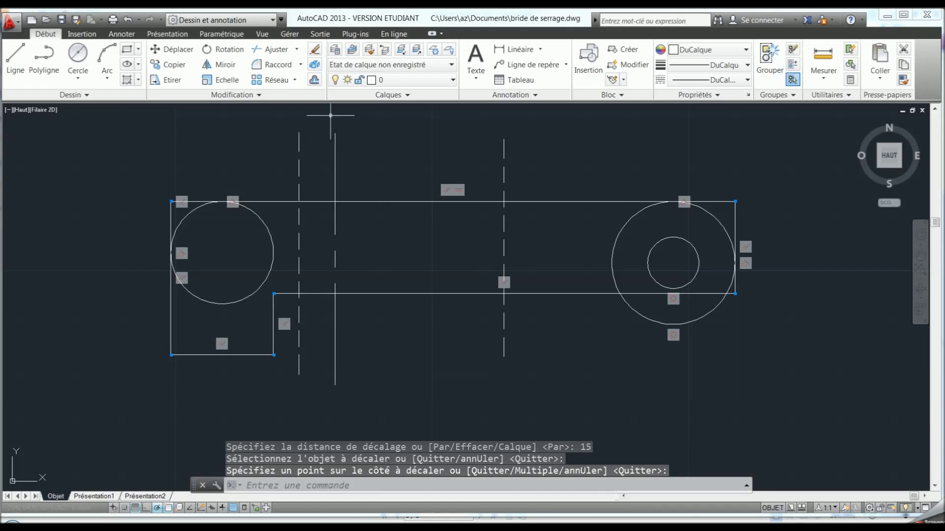
left_click(314, 78)
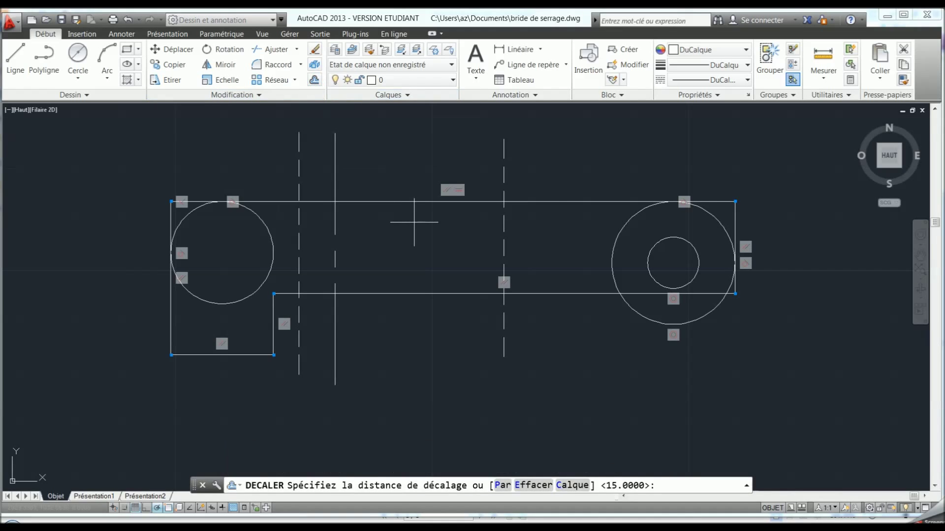
type("15")
key("Return")
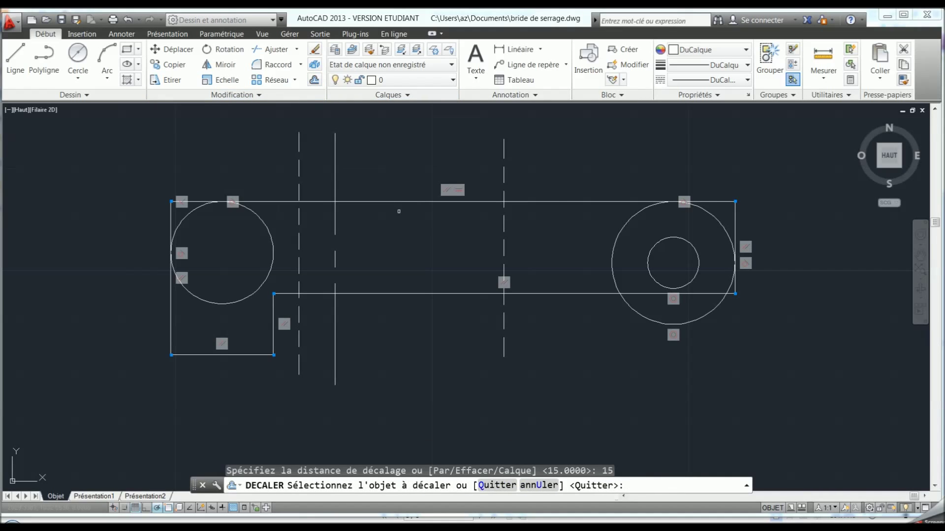
left_click(335, 183)
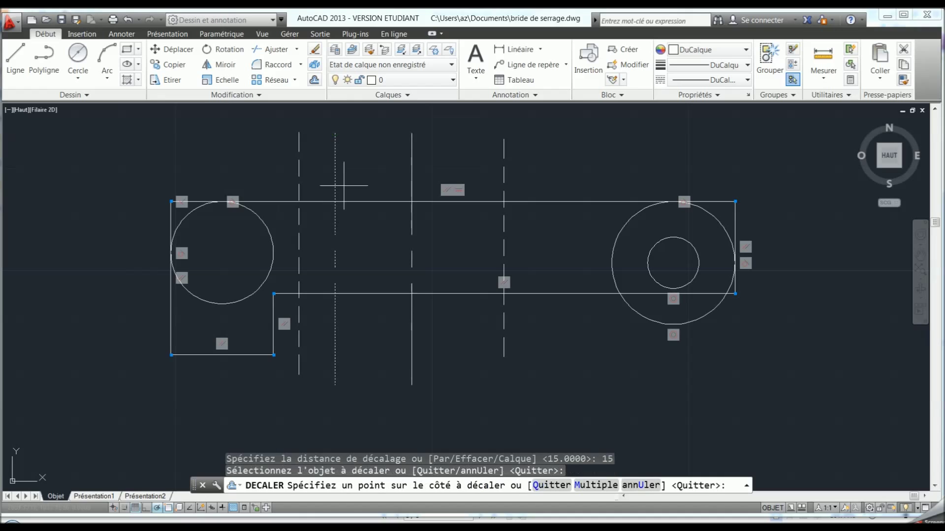
left_click(401, 185)
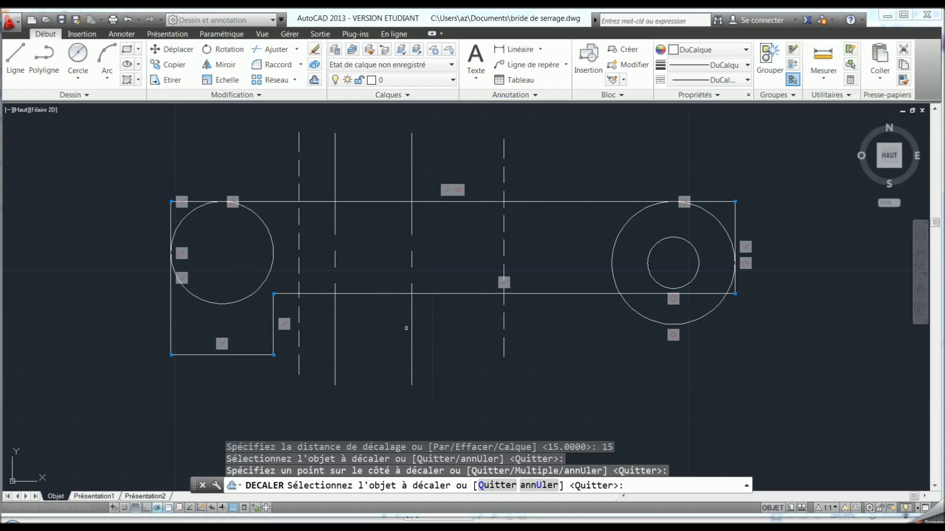
- Dismiss a stray selection window and start a new offset with distance 22
left_click(387, 299)
right_click(394, 316)
left_click(418, 321)
left_click(447, 337)
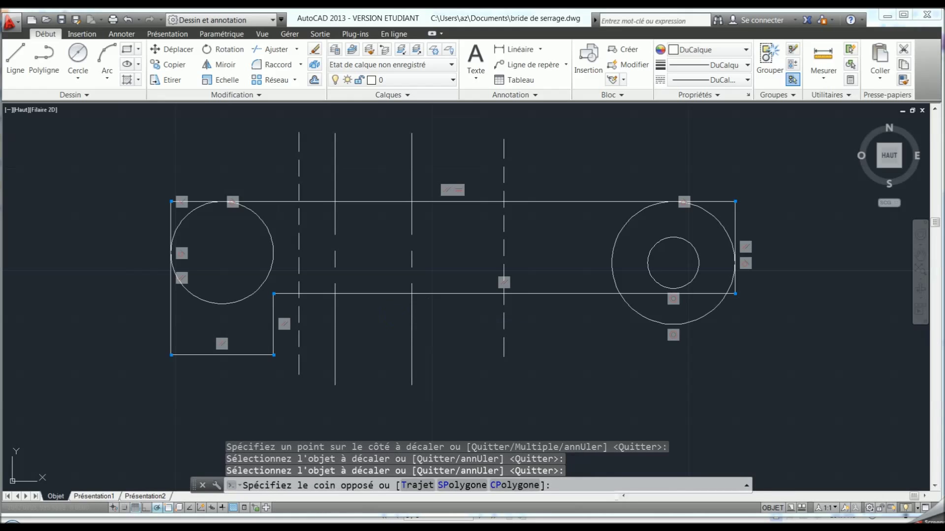
left_click(448, 338)
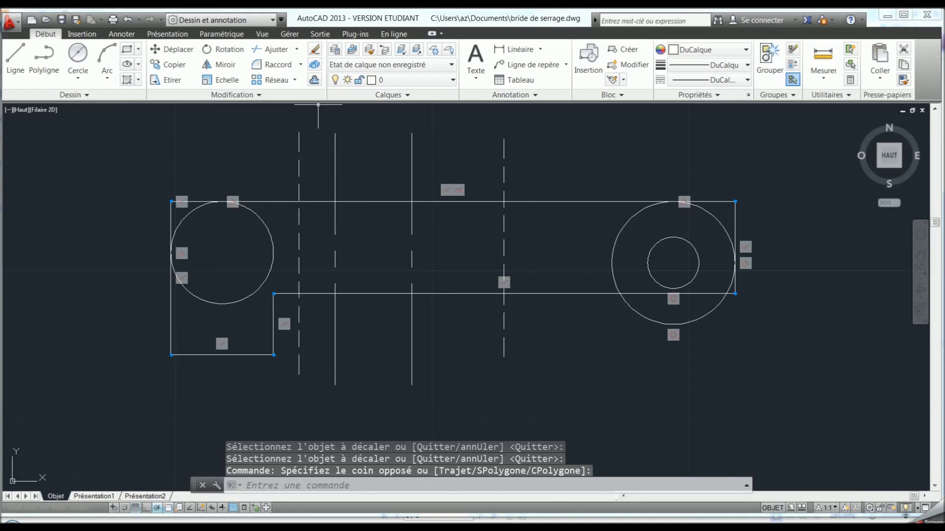
left_click(314, 80)
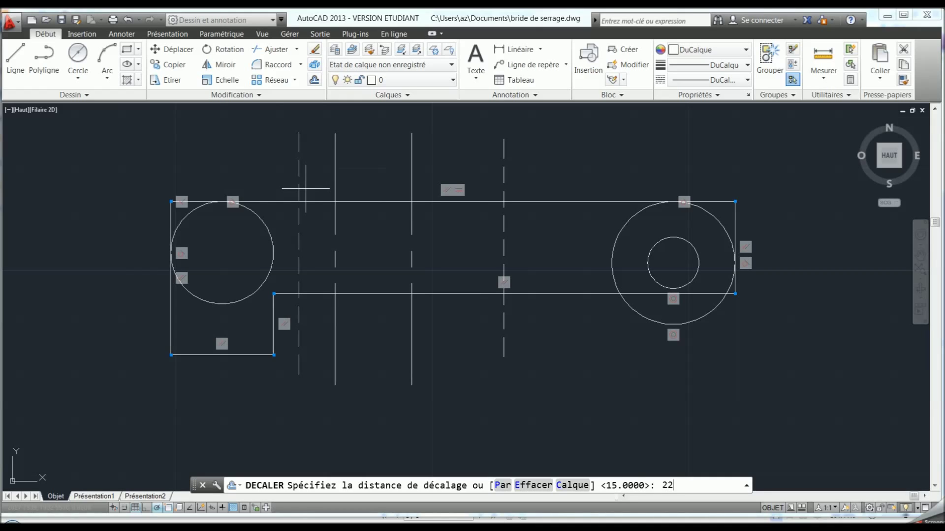
key("Return")
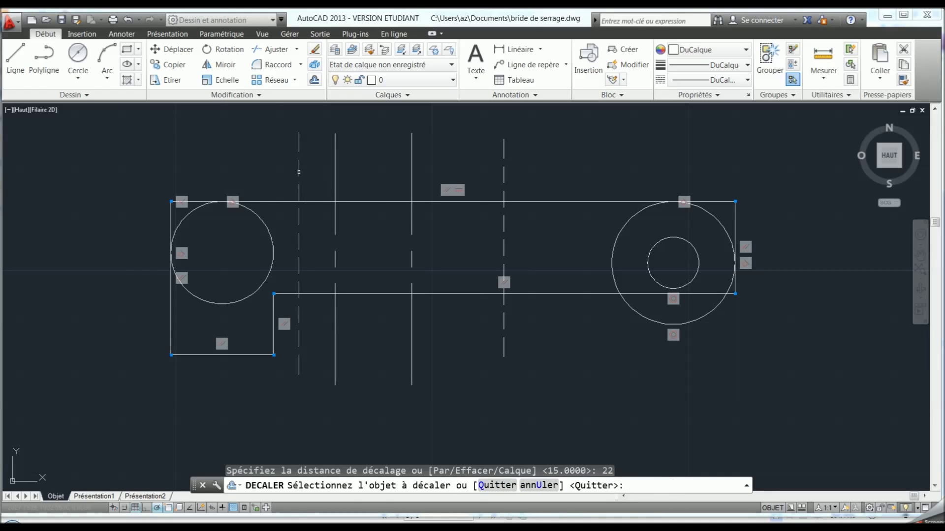
left_click(299, 172)
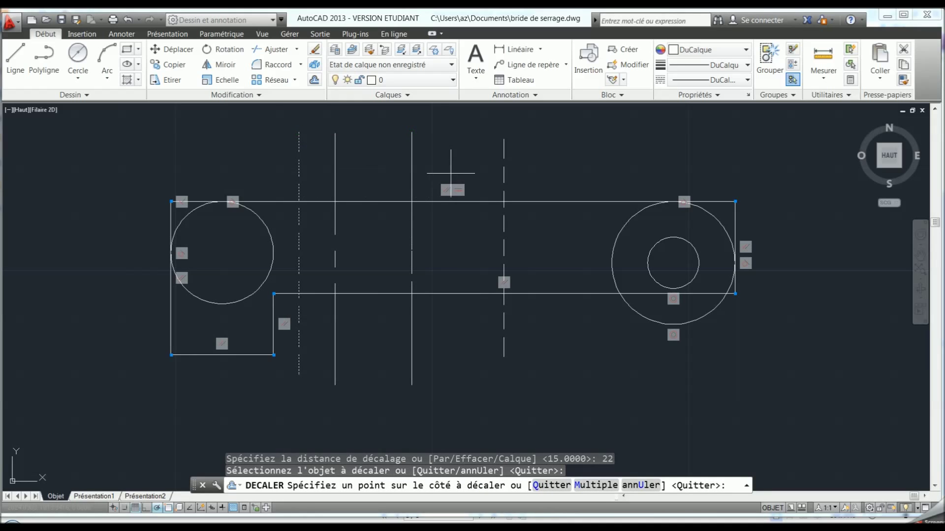
left_click(451, 173)
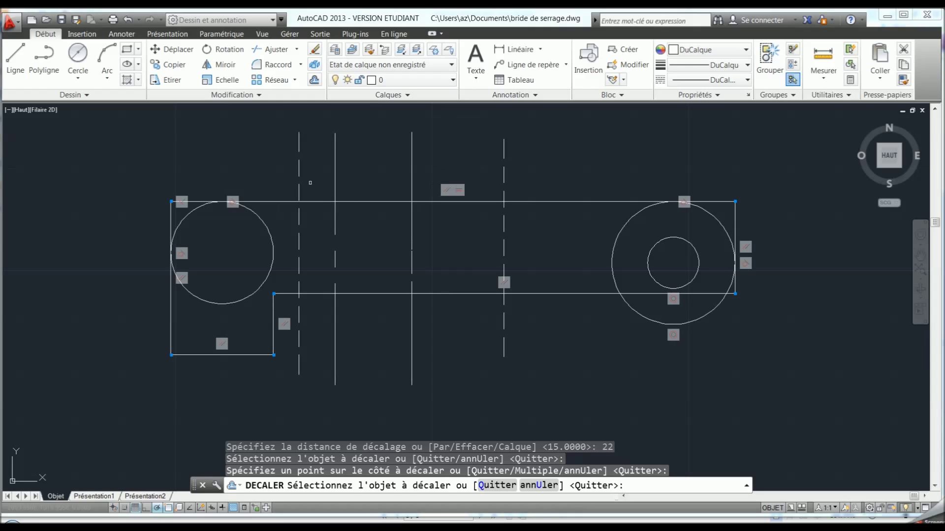
left_click(298, 175)
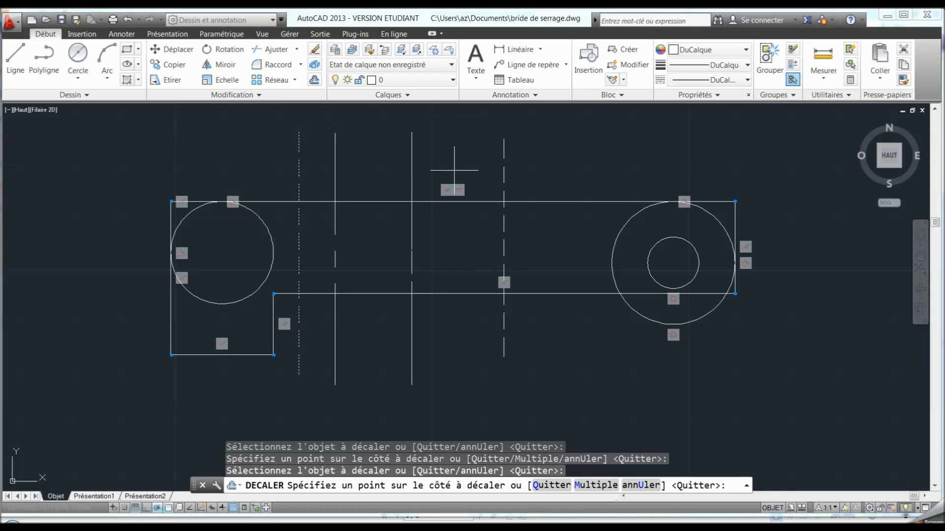
key("Escape")
key("Escape")
key("Escape")
key("Escape")
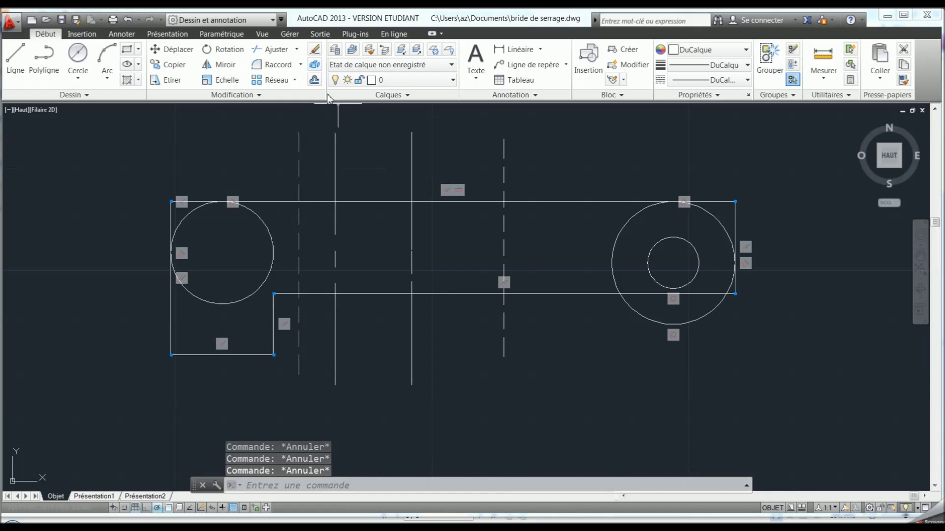
left_click(314, 80)
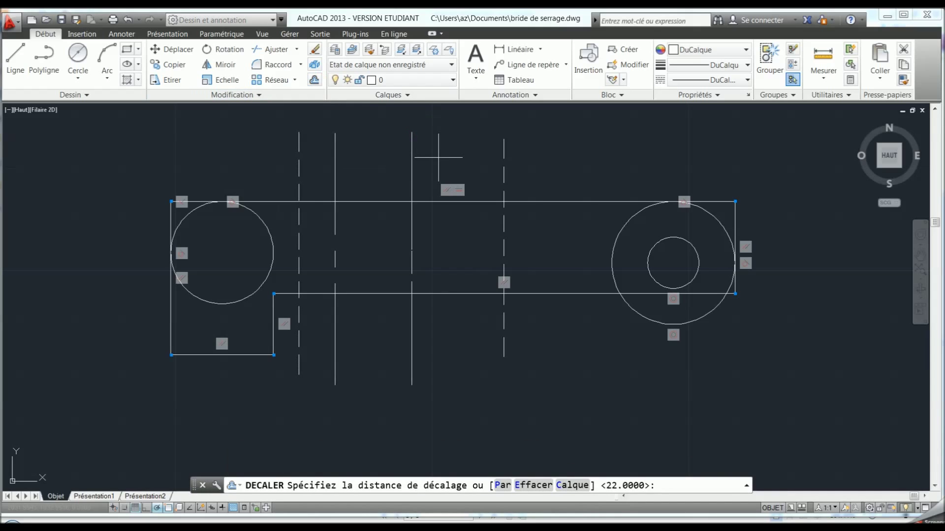
type("22")
key("Return")
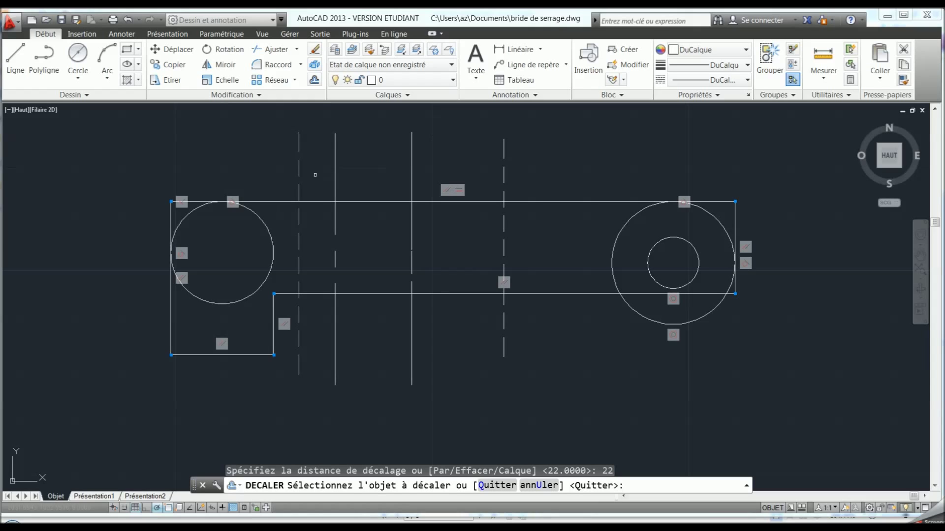
left_click(299, 173)
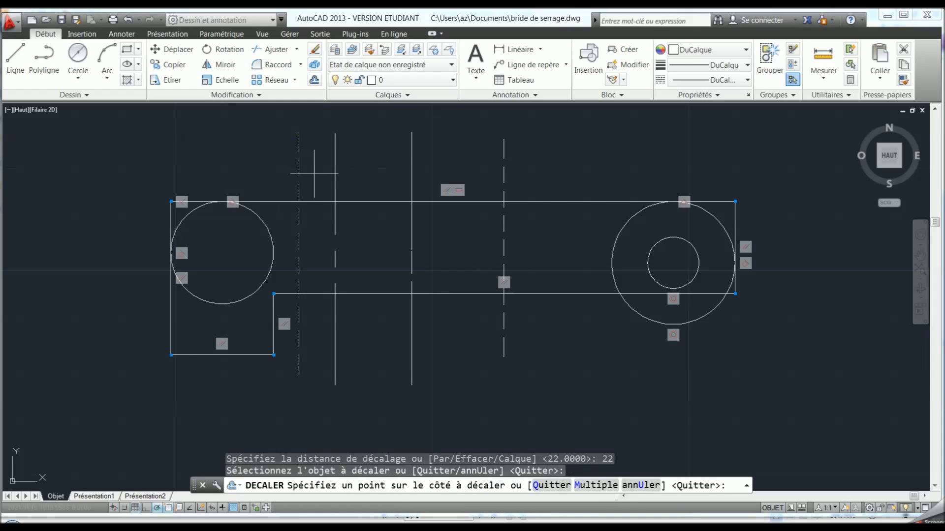
left_click(438, 165)
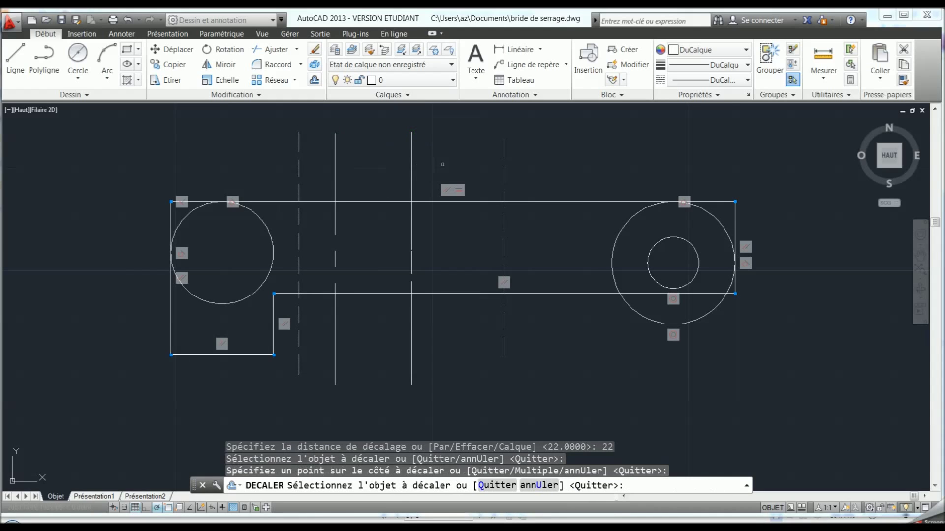
left_click(443, 164)
key("Escape")
key("Escape")
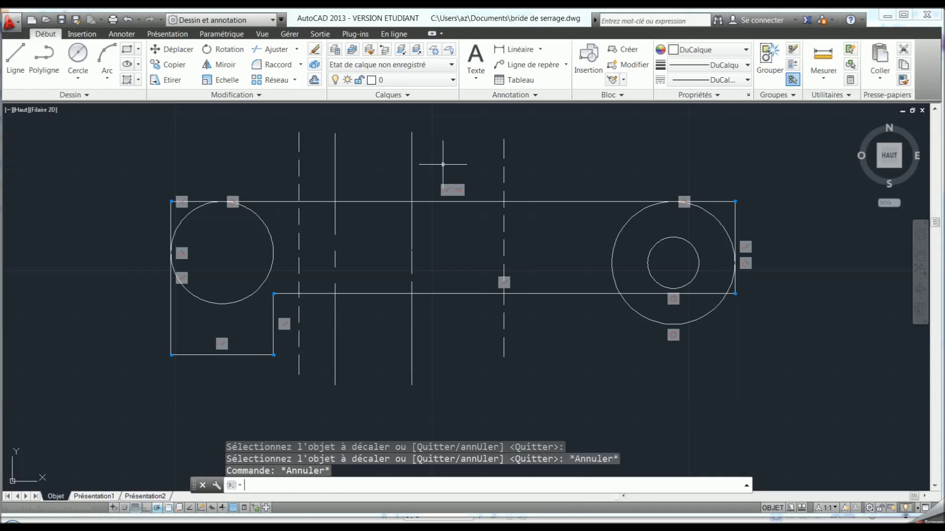
key("Escape")
key("Escape")
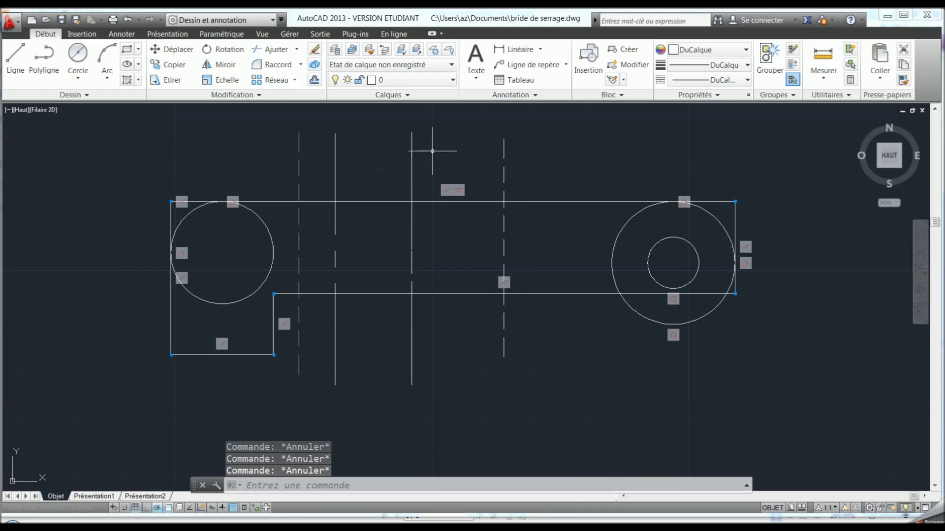
key("Return")
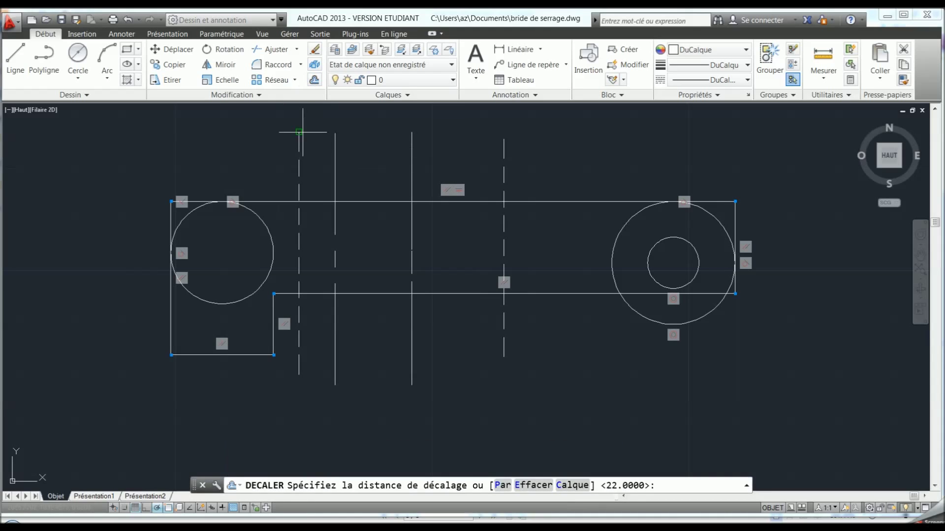
left_click(299, 132)
left_click(444, 147)
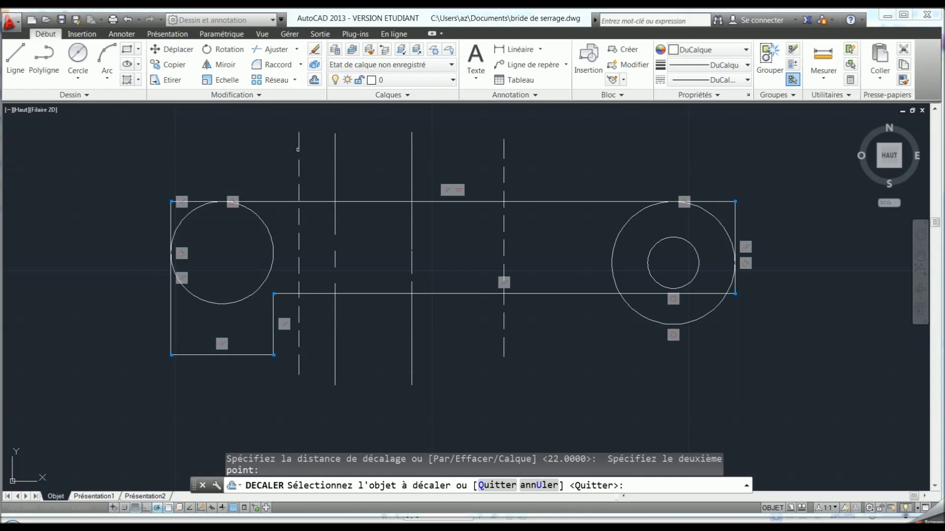
left_click(298, 147)
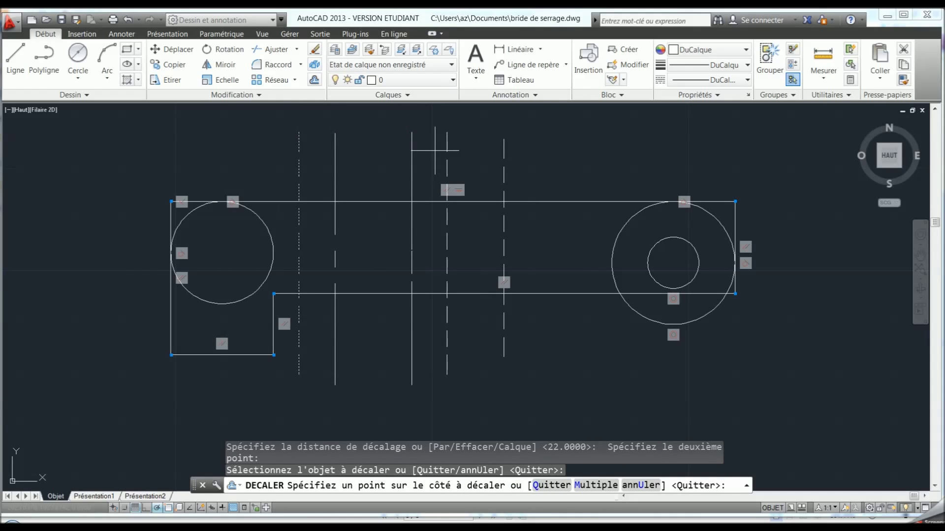
key("Return")
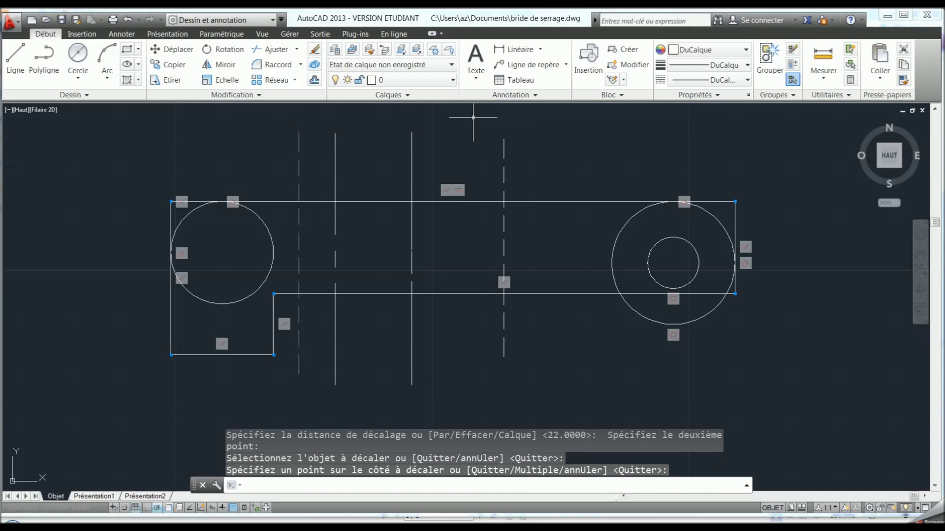
left_click(314, 80)
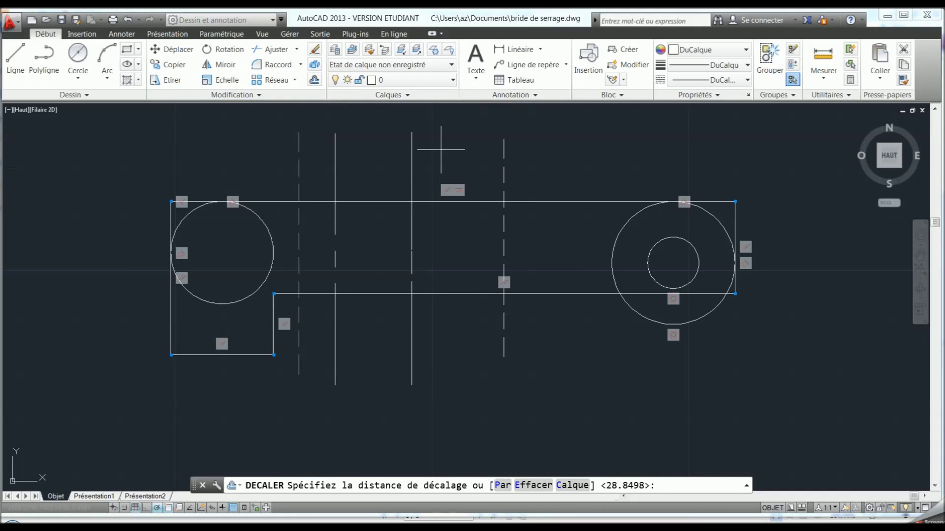
left_click(455, 146)
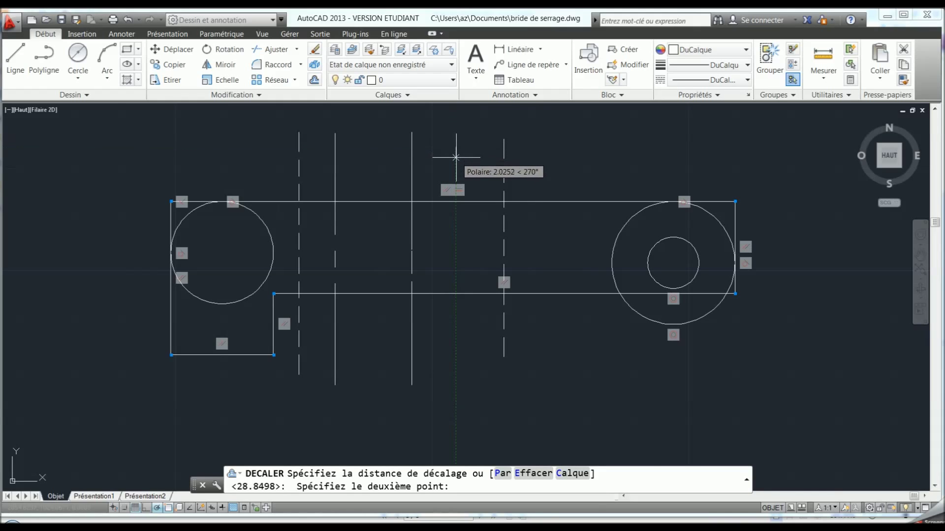
key("Escape")
key("Escape")
key("Escape")
key("Escape")
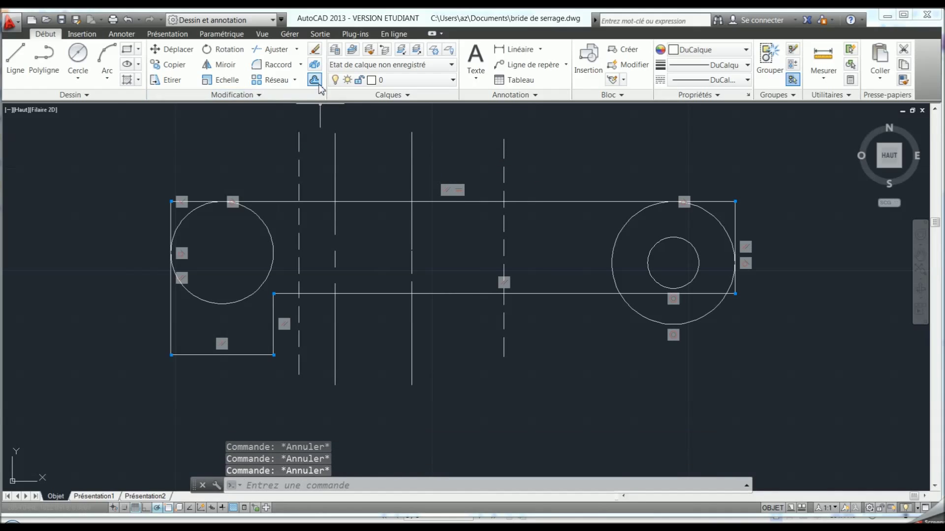
- Copy the left dashed axis 22 units to its right, then launch another Décaler offset
left_click(314, 79)
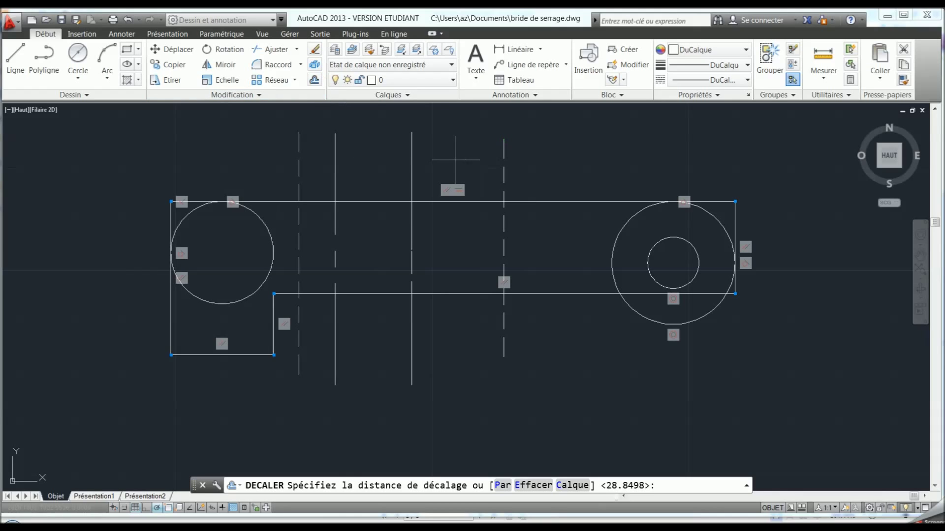
type("22")
key("Return")
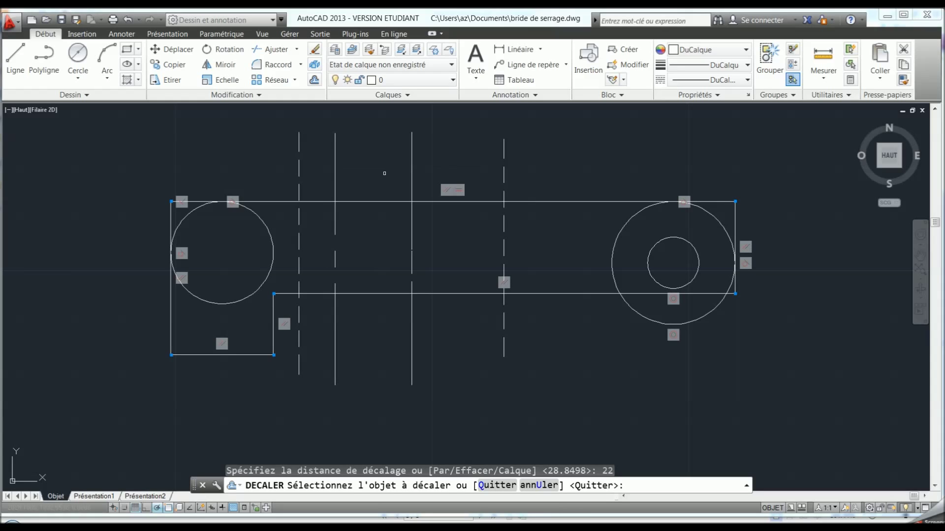
left_click(300, 165)
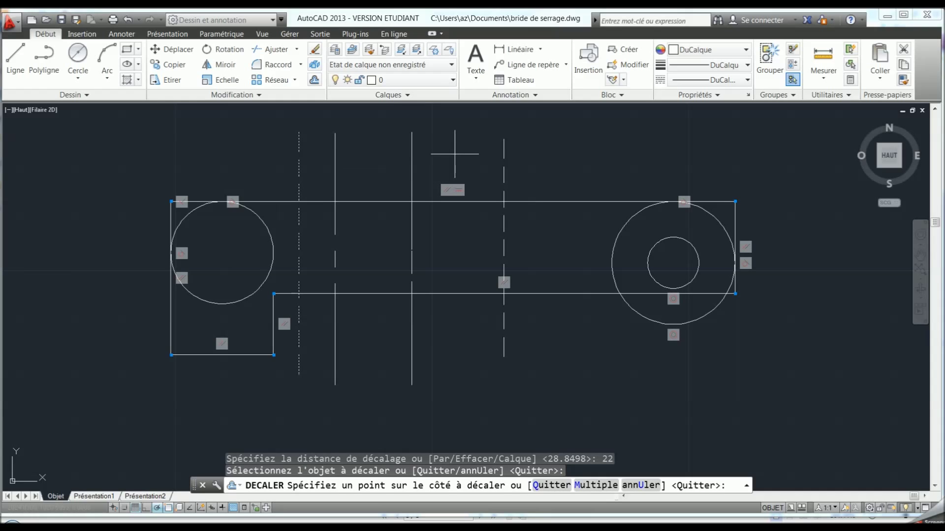
left_click(457, 154)
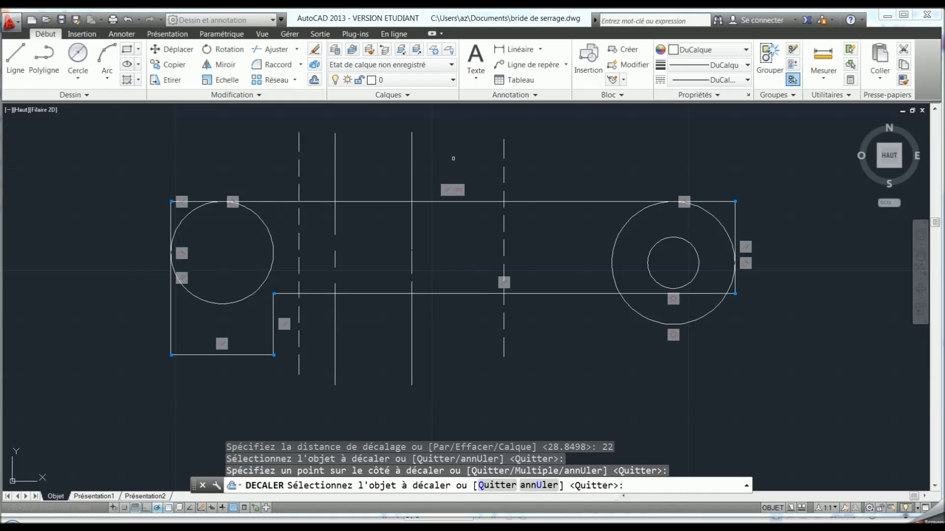
left_click(452, 157)
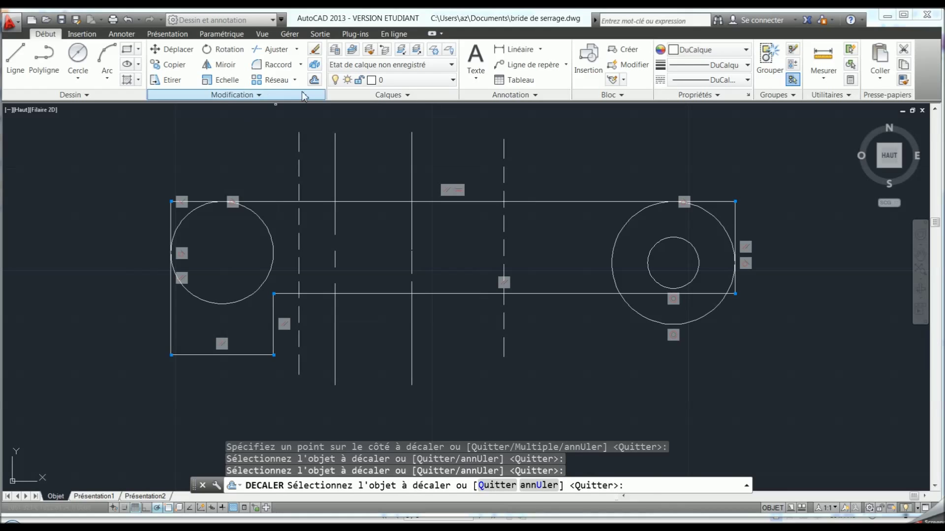
left_click(314, 79)
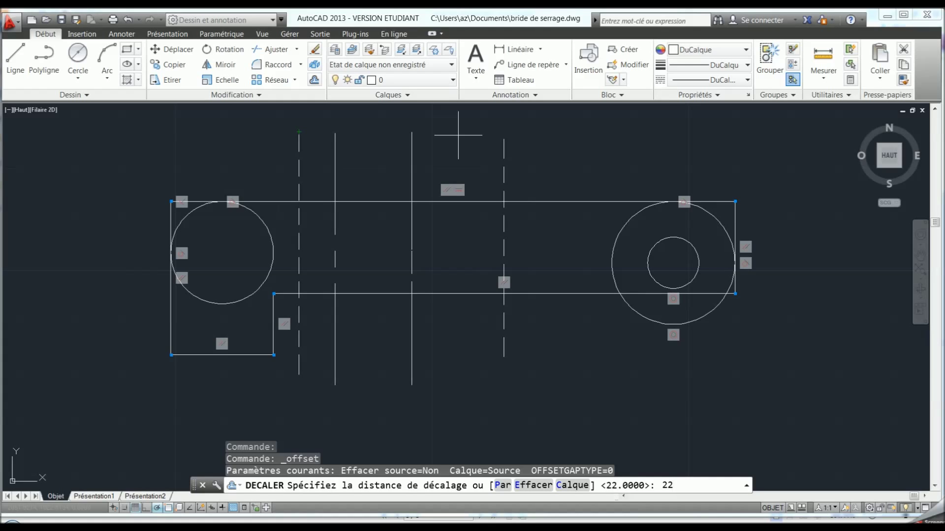
- Offset the left dashed hidden line 22 units to the right, then cancel the offset
key("Return")
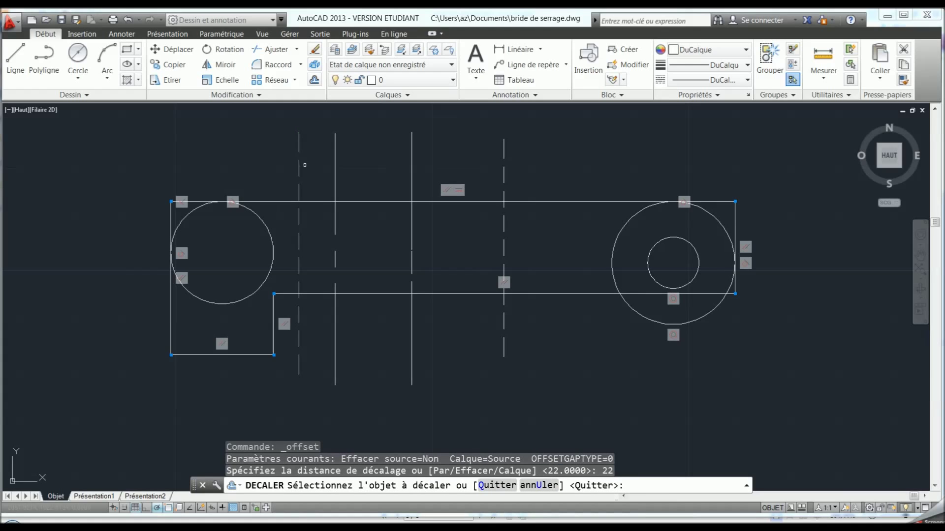
left_click(298, 171)
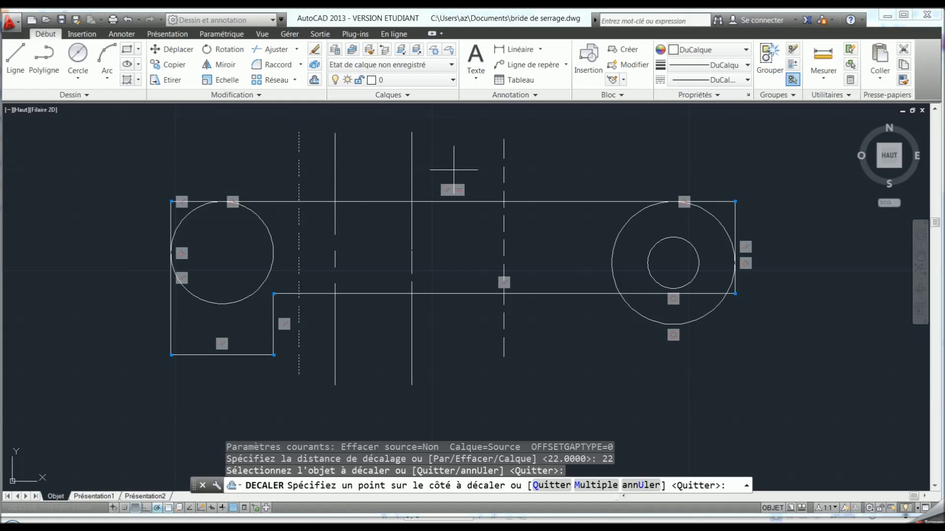
left_click(454, 170)
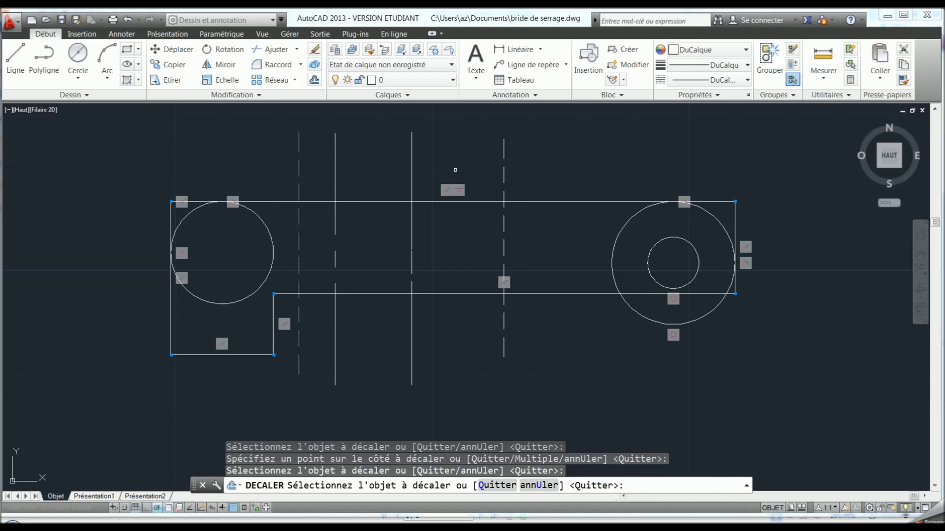
left_click(302, 171)
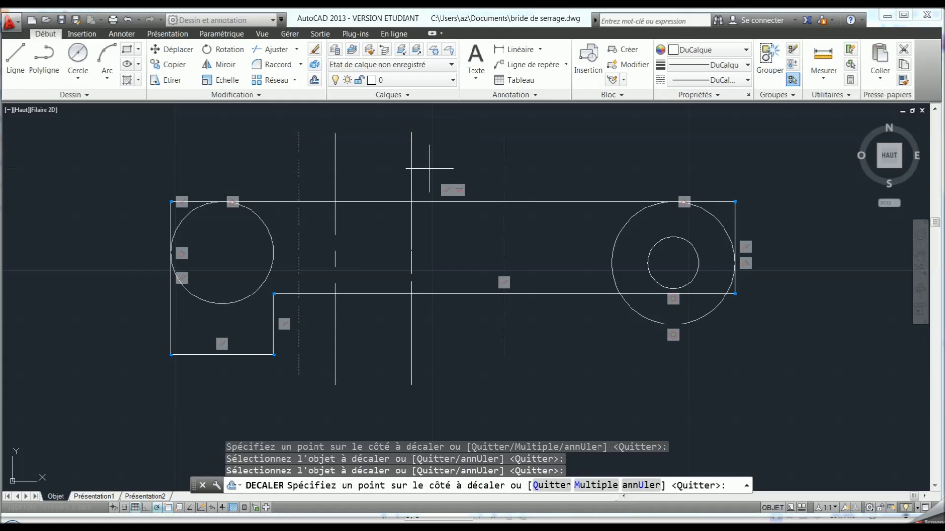
left_click(440, 168)
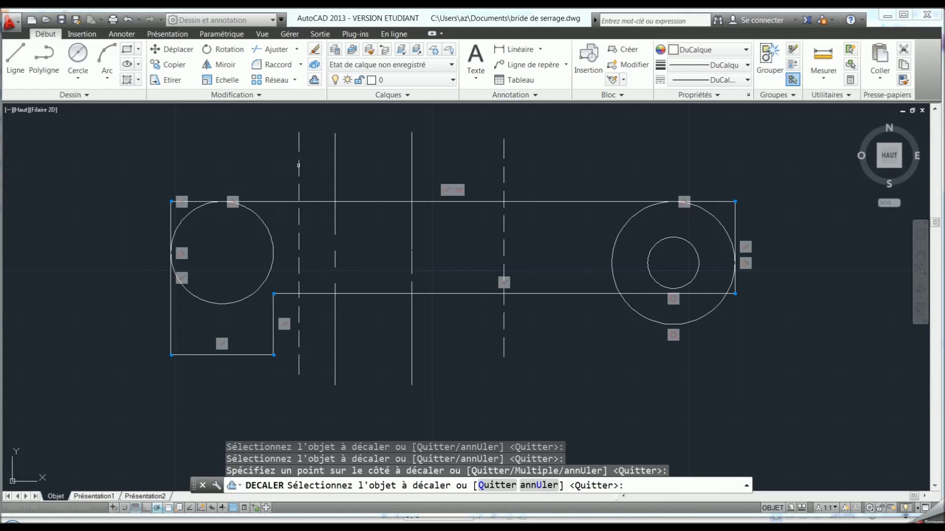
left_click(299, 166)
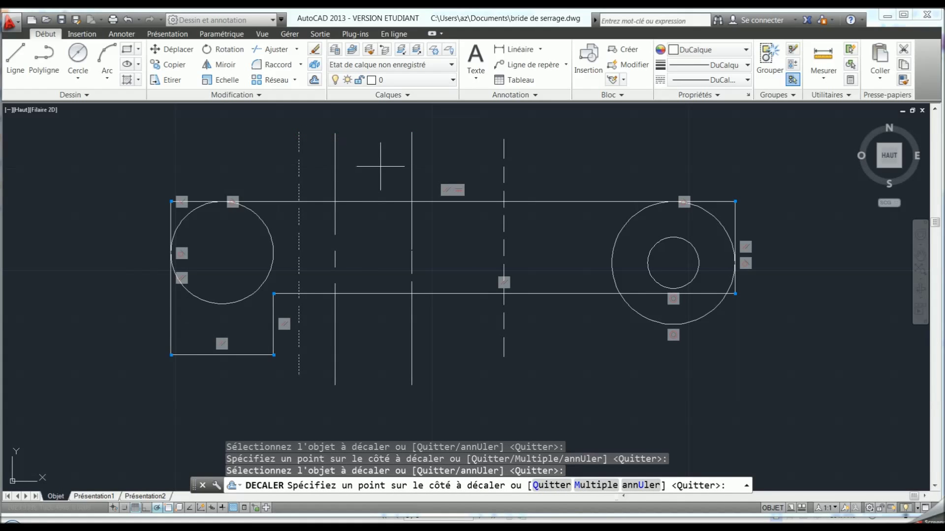
key("Return")
key("Return")
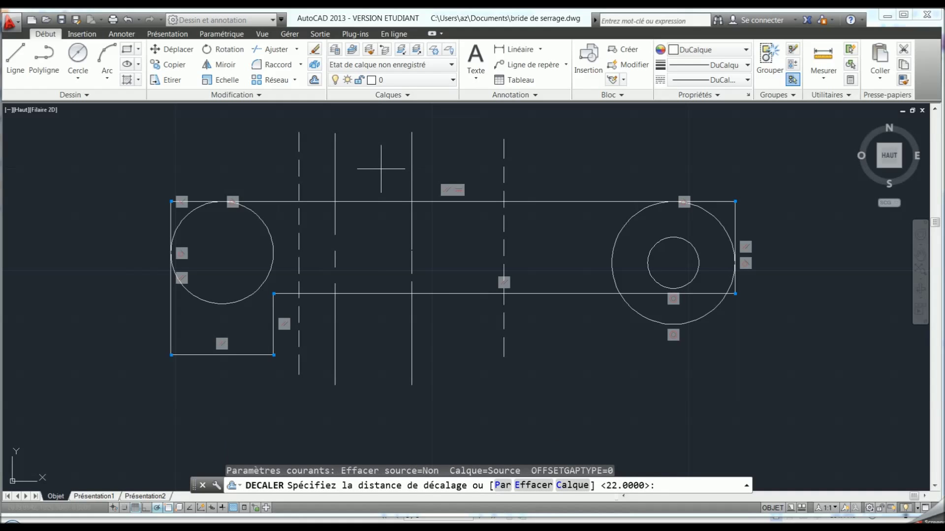
key("Escape")
key("Escape")
key("Escape")
key("Escape")
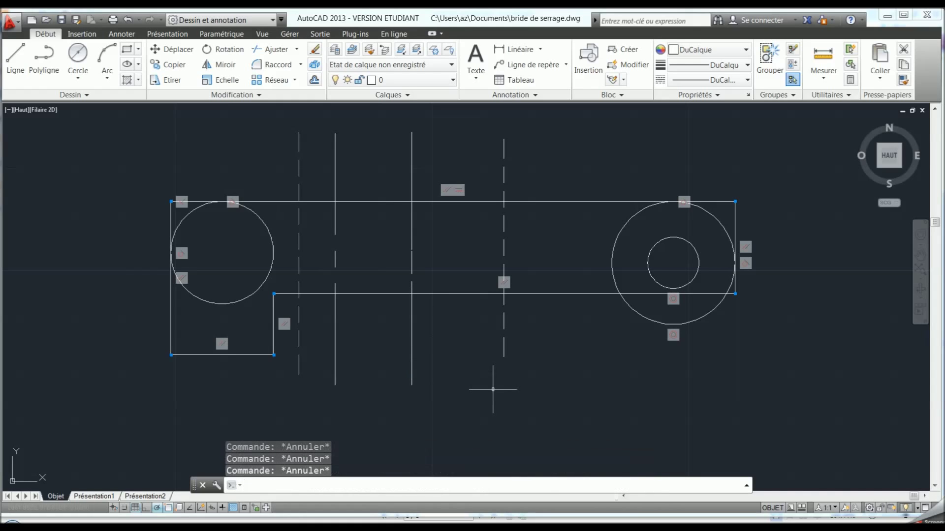
- Copy the left dashed hidden line and paste it just right of the middle vertical line
left_click(412, 259)
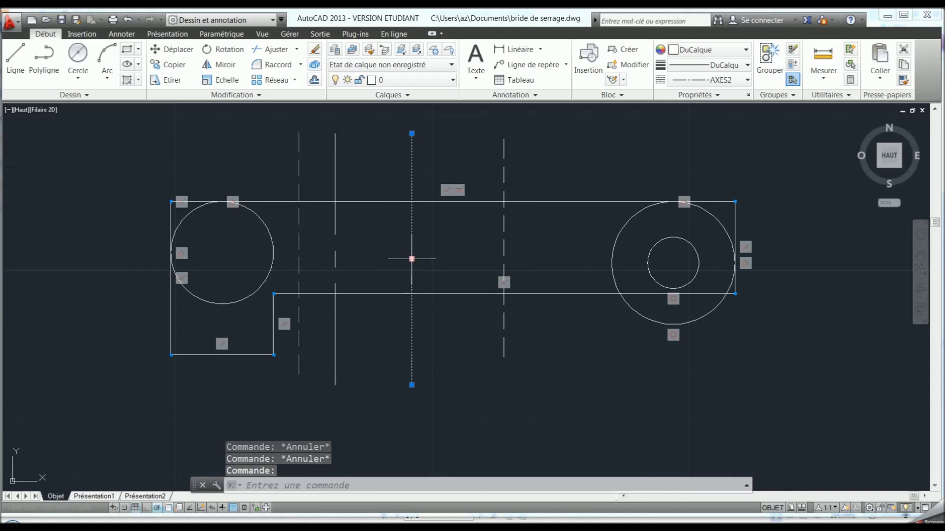
key("Escape")
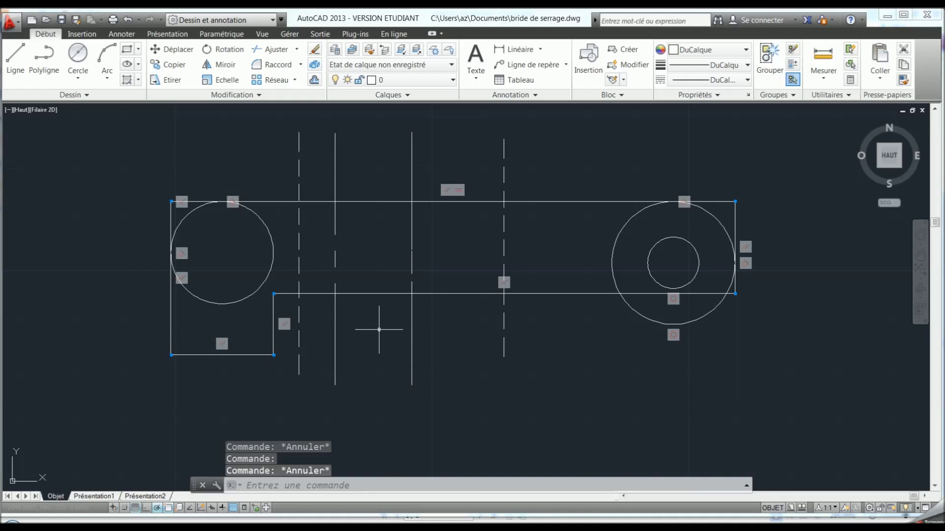
left_click(298, 193)
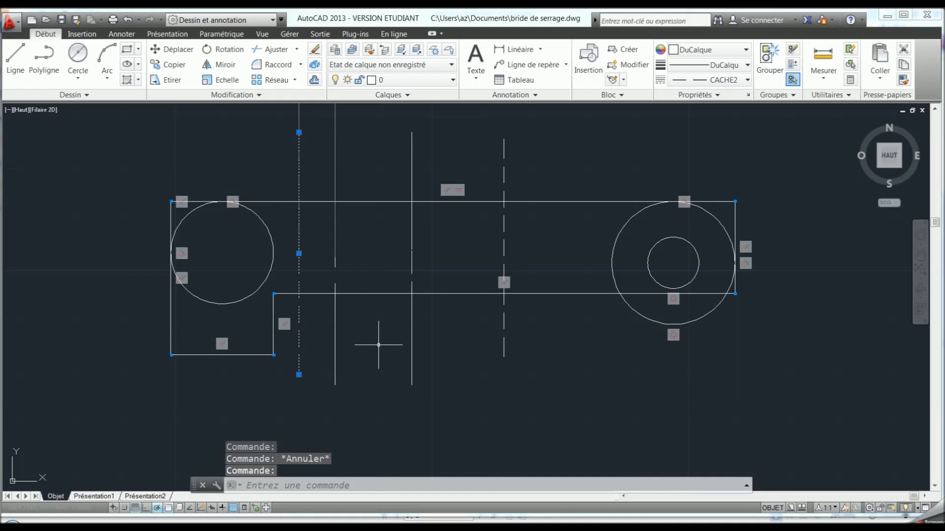
key("ctrl+c")
key("ctrl+v")
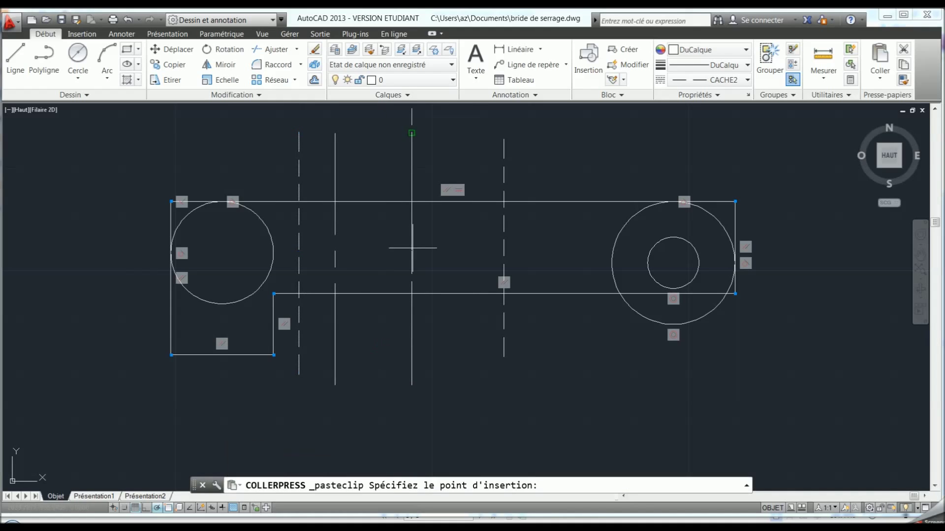
left_click(470, 375)
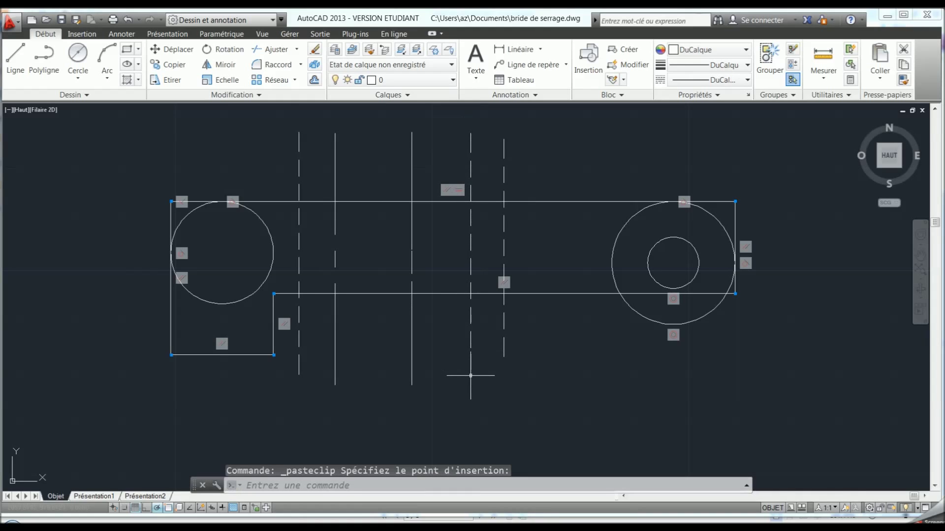
- Add a linear constraint d8 = 22 between the left dashed line and its pasted copy
left_click(221, 34)
left_click(207, 56)
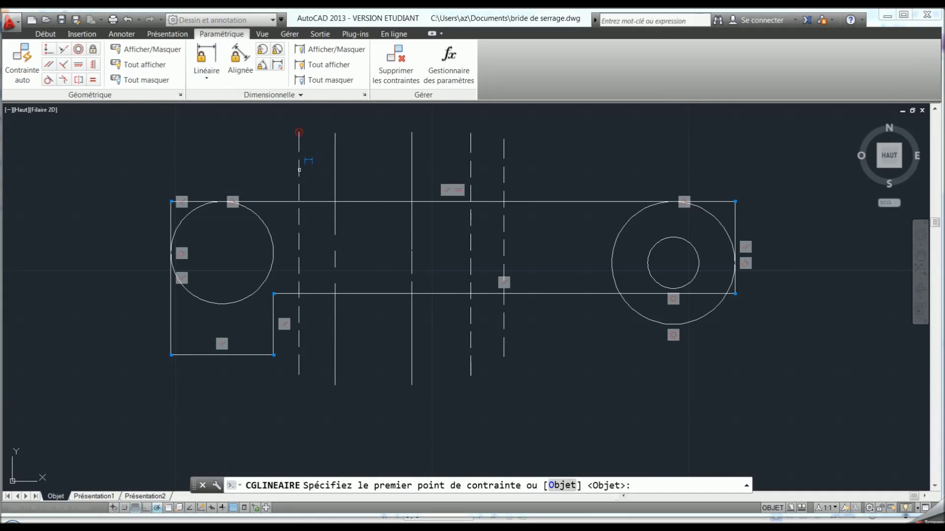
left_click(300, 170)
left_click(470, 170)
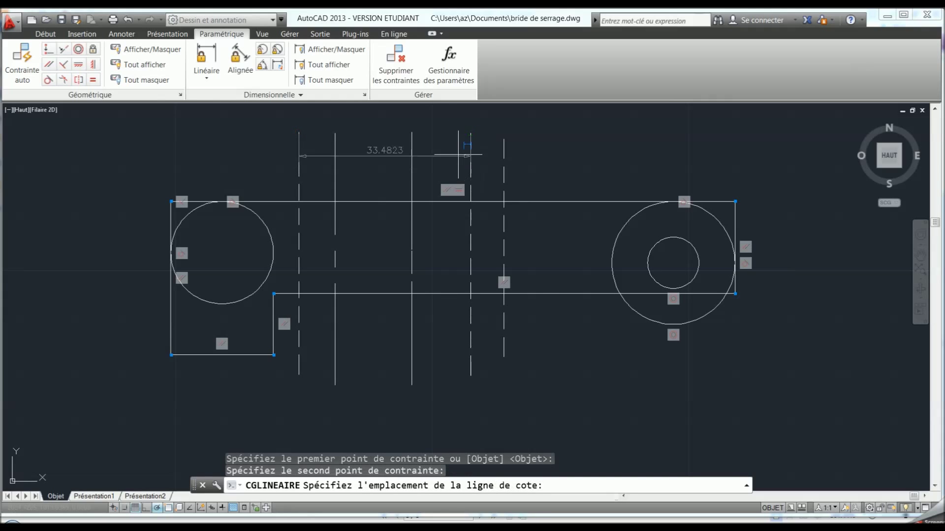
left_click(423, 118)
type("22")
key("Return")
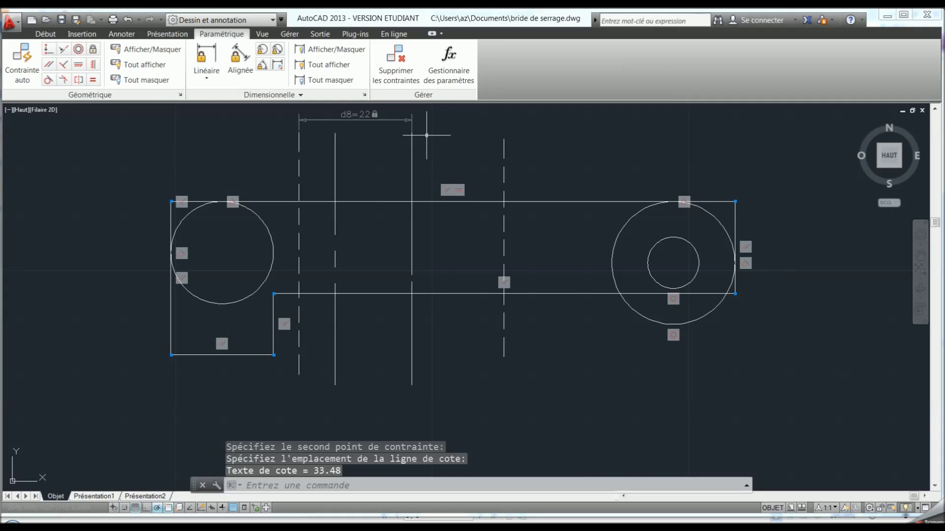
scroll(423, 142, "up", 2)
scroll(423, 143, "down", 2)
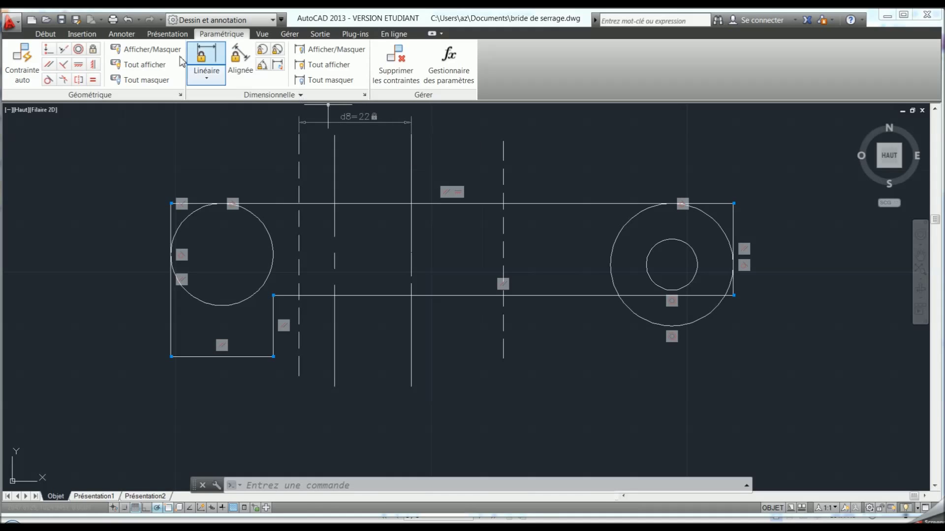
- Undo the 22 constraint, the pasted dashed line and the offset copy
left_click(127, 20)
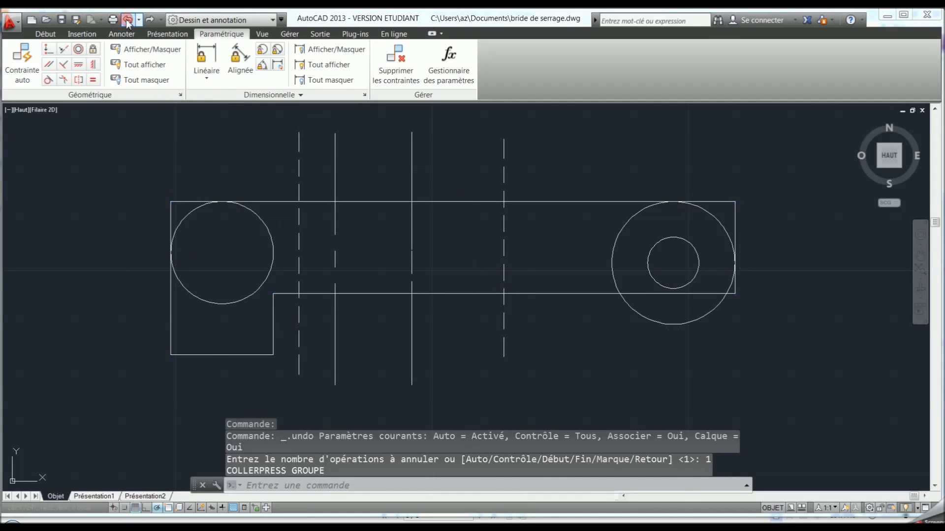
left_click(127, 21)
left_click(127, 21)
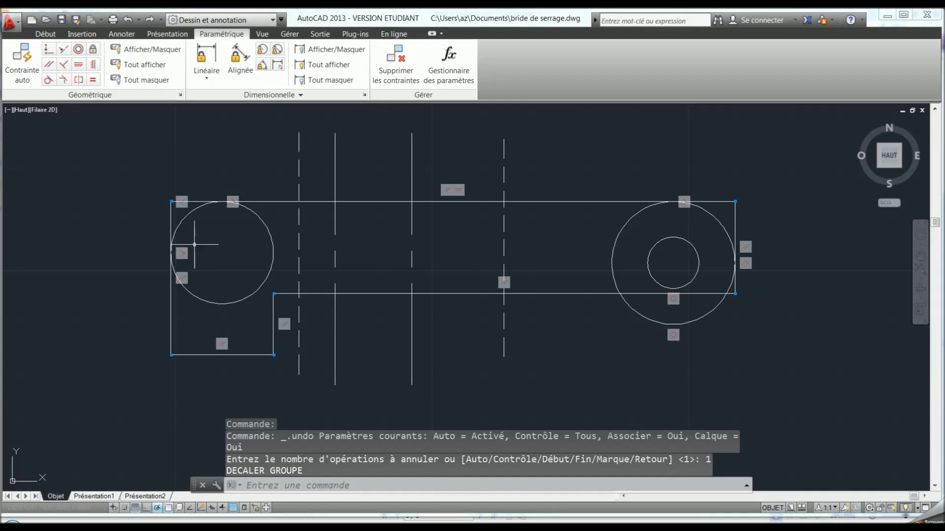
left_click(45, 33)
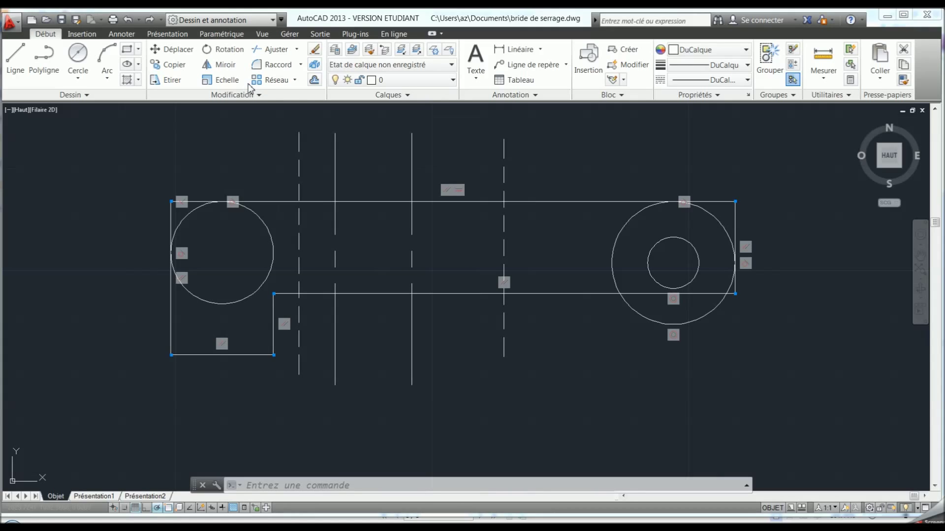
- Offset the leftmost dashed line 29 units to the right
left_click(312, 81)
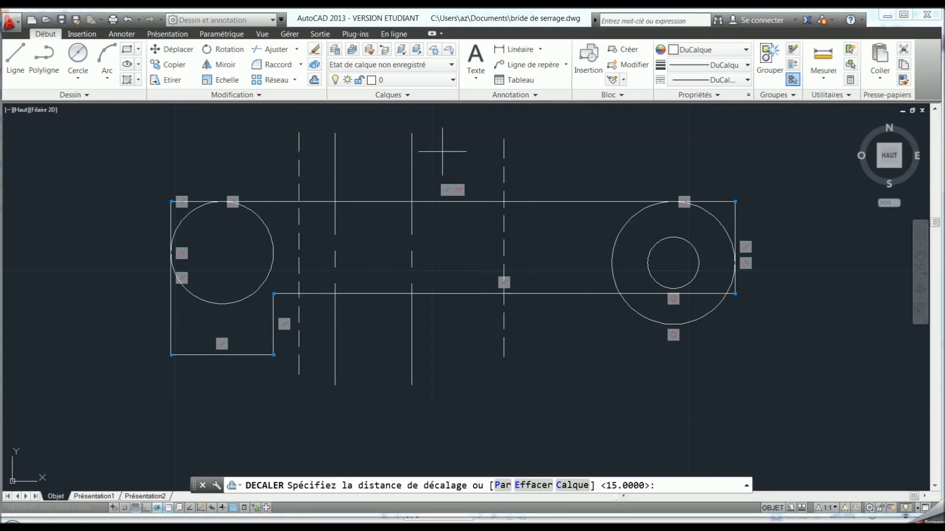
type("29")
key("Return")
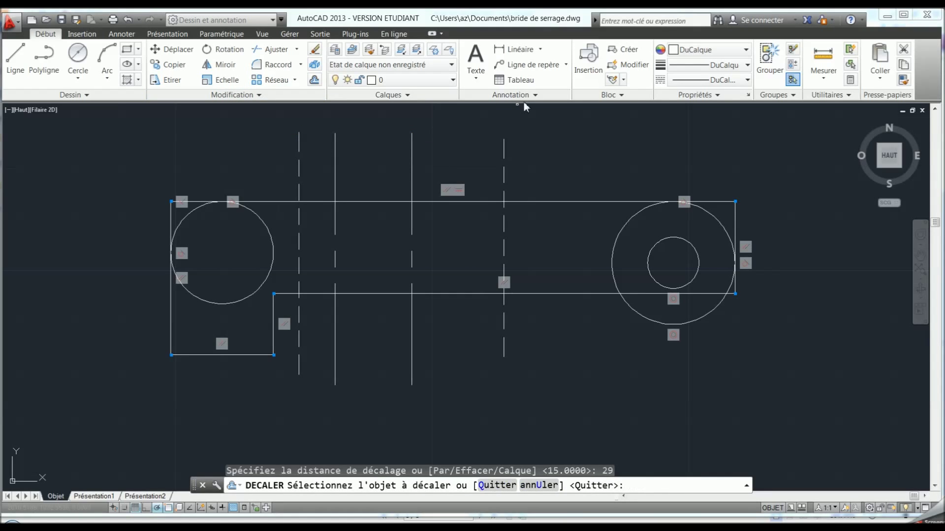
left_click(298, 148)
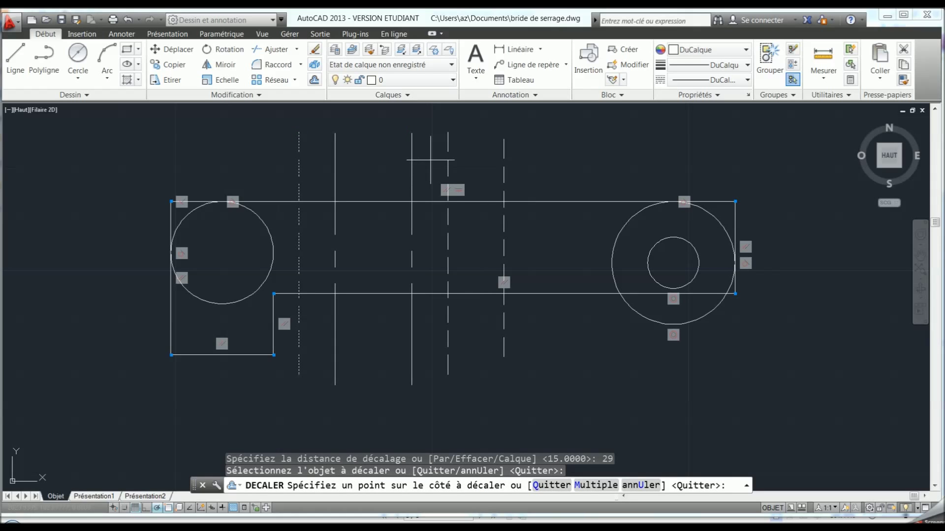
left_click(430, 160)
right_click(431, 161)
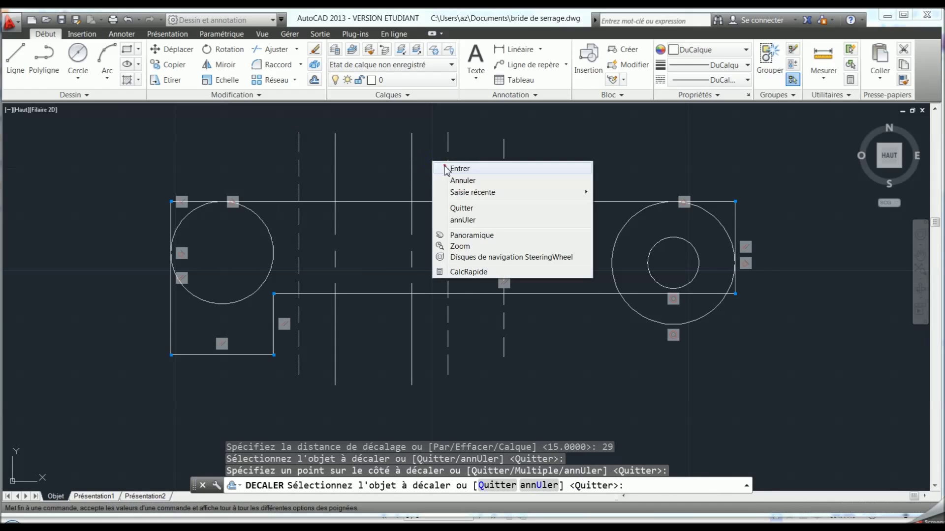
left_click(443, 167)
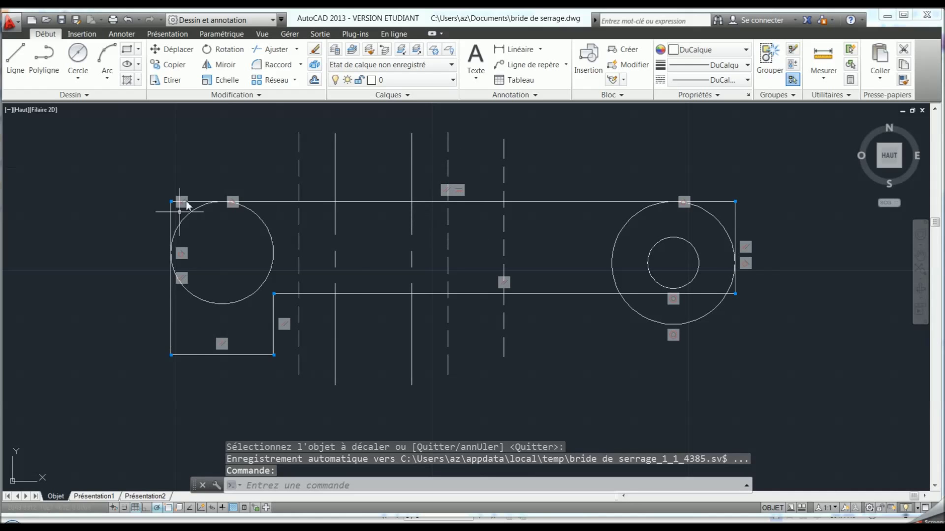
left_click(167, 33)
- Constrain the leftmost dashed line and the new offset line 29 apart (d8)
left_click(217, 34)
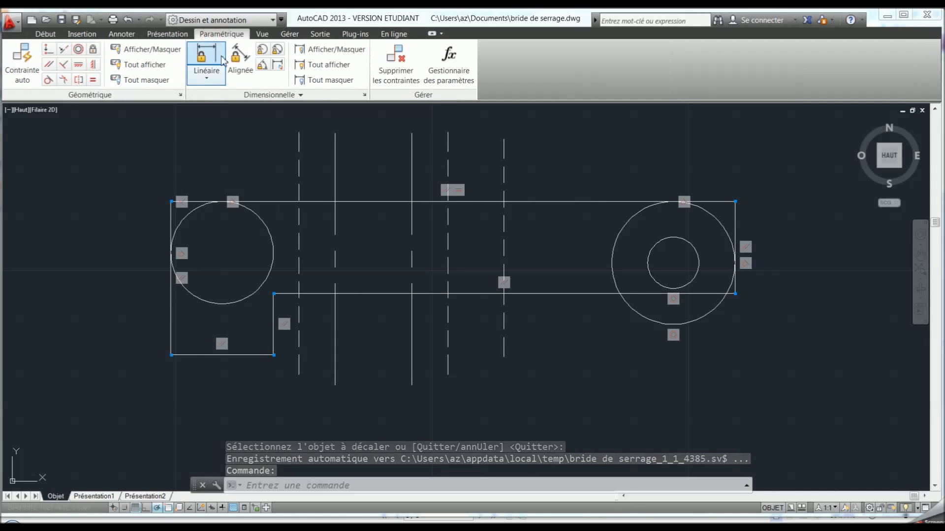
left_click(206, 57)
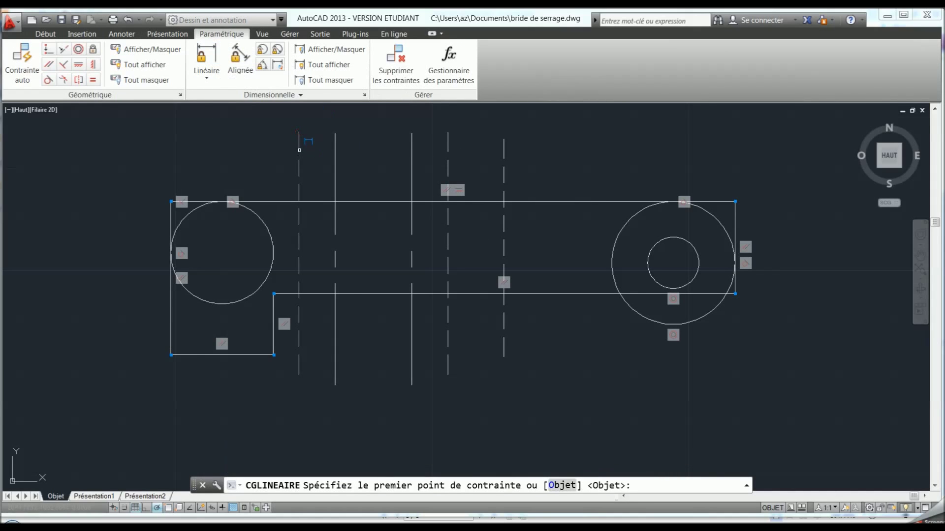
left_click(299, 132)
left_click(453, 139)
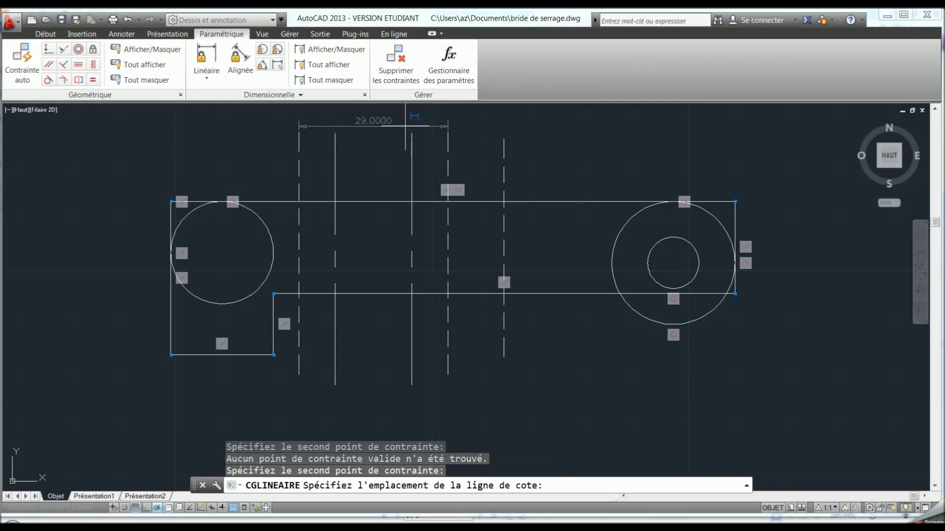
left_click(404, 123)
key("Return")
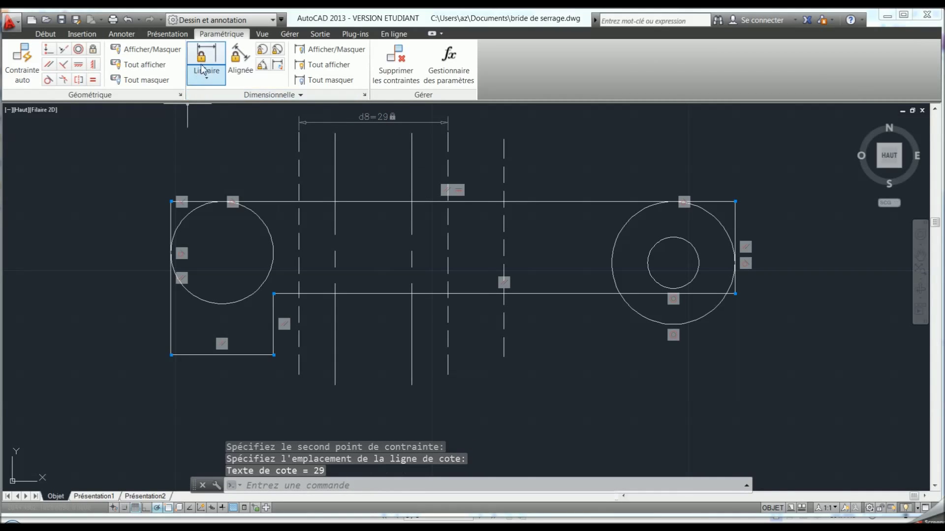
- Add linear constraints d9 = 15 and d10 = 7 between the vertical lines
left_click(206, 58)
left_click(338, 179)
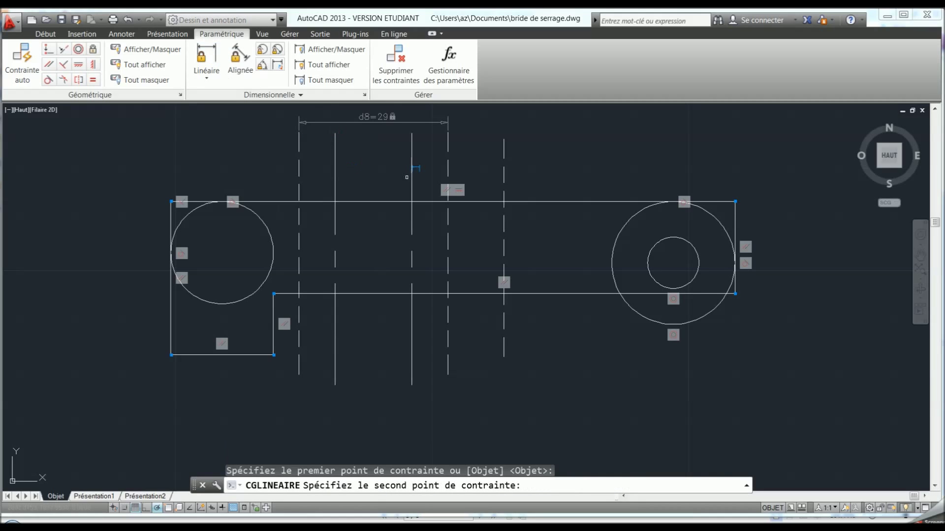
left_click(410, 178)
left_click(385, 148)
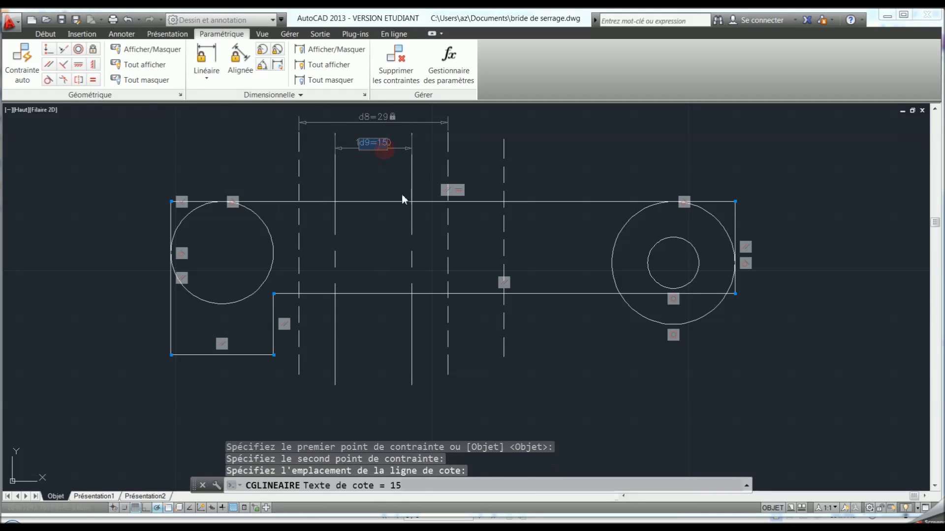
key("Return")
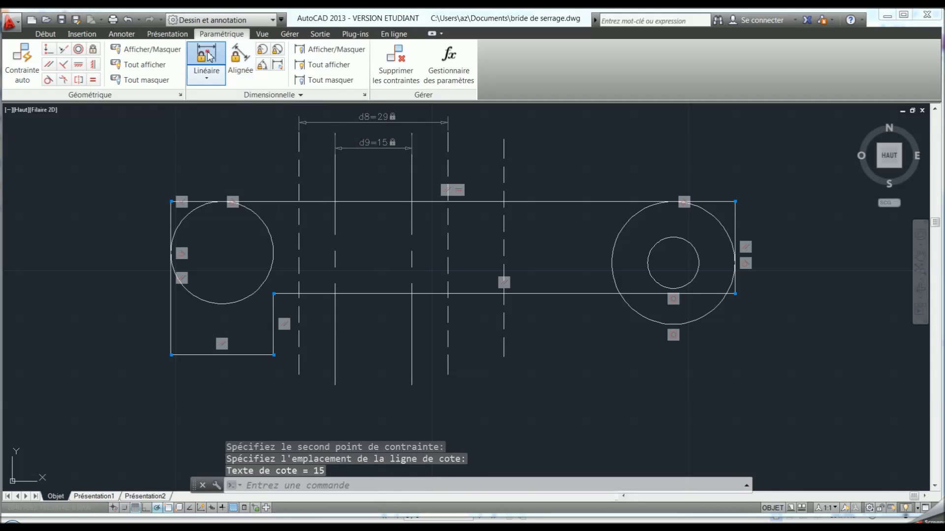
left_click(207, 58)
left_click(334, 174)
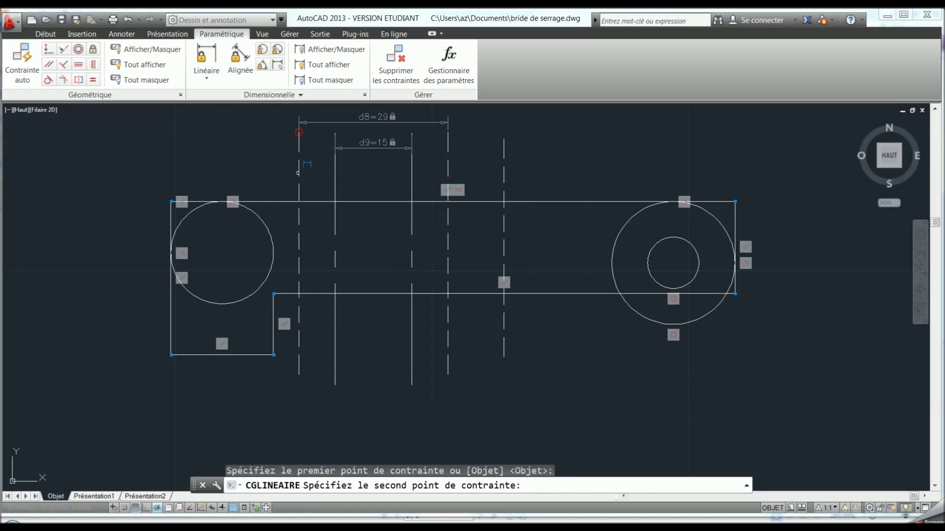
left_click(298, 172)
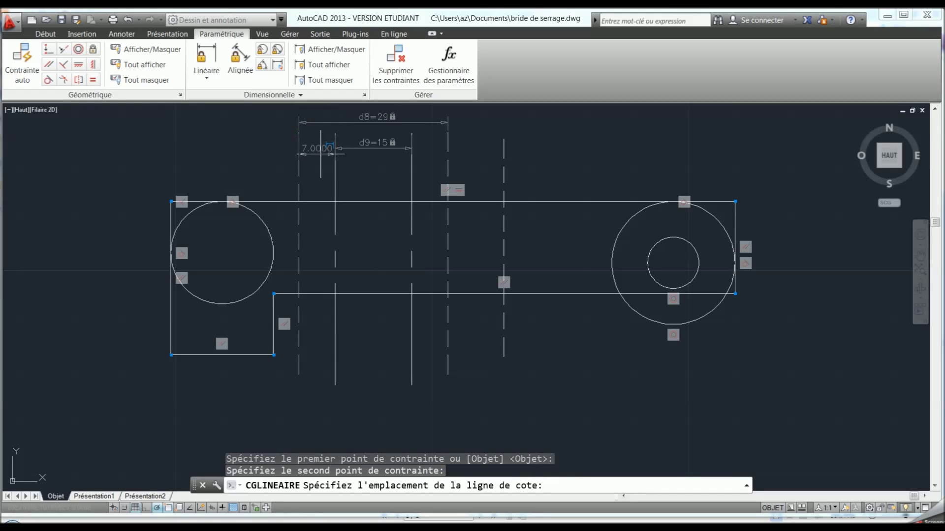
left_click(319, 154)
key("Return")
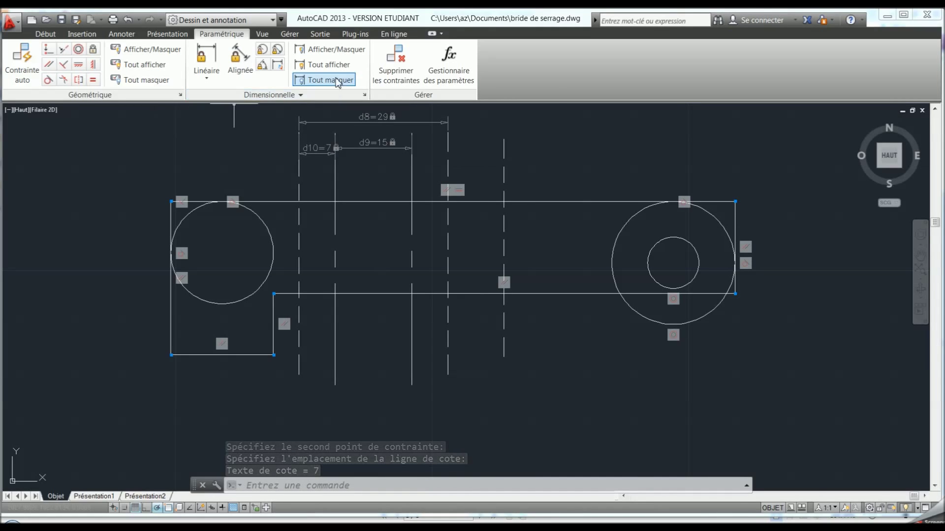
- Hide all the dimensional constraints
left_click(336, 81)
left_click(561, 389)
left_click(568, 392)
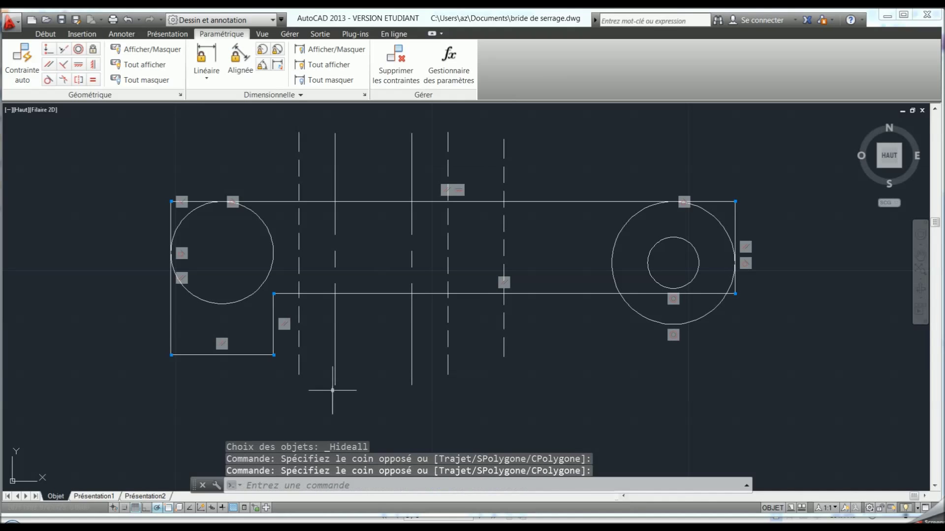
left_click(43, 37)
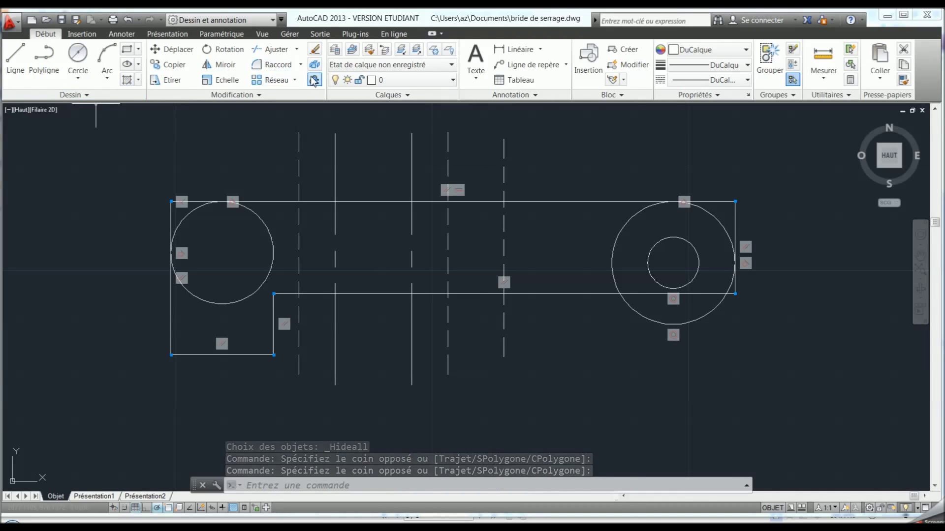
- Trim with all objects as cutting edges, cleaning the right end's edge, circle and bottom line
left_click(276, 49)
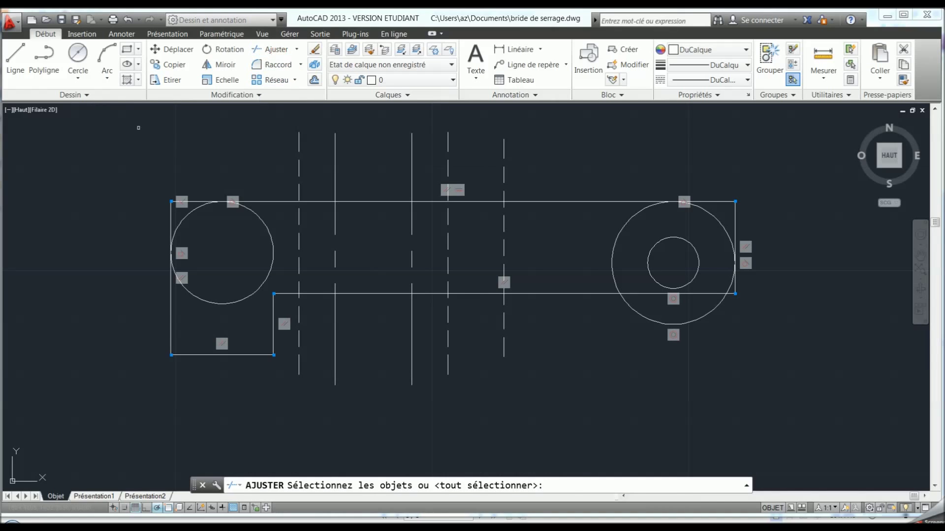
left_click(133, 113)
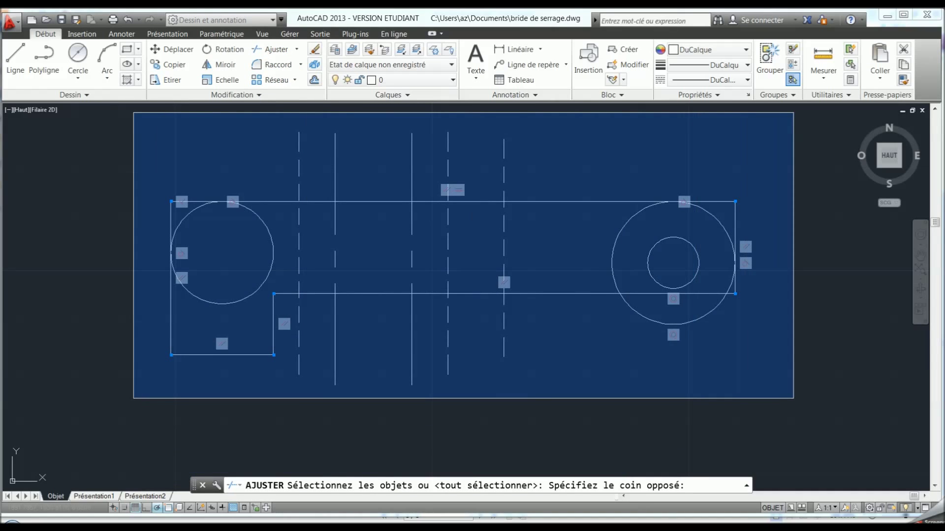
left_click(794, 399)
key("Return")
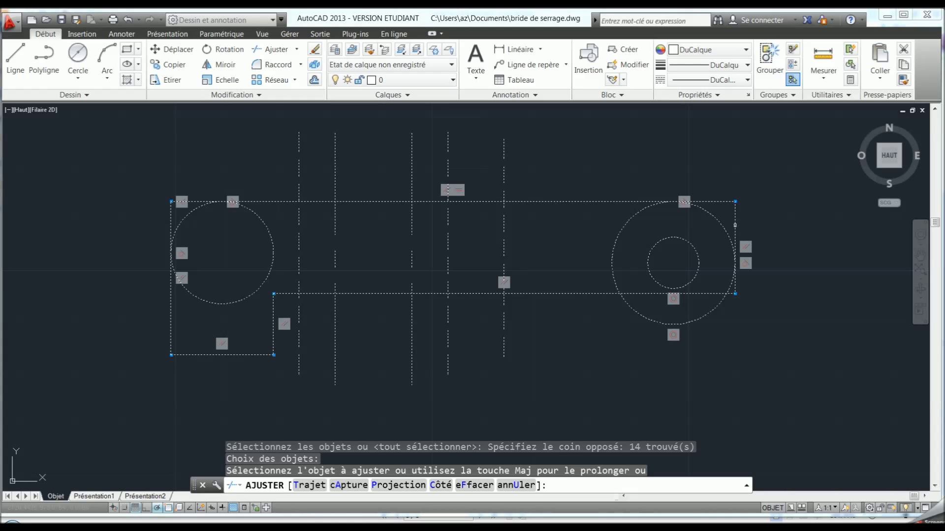
left_click(734, 224)
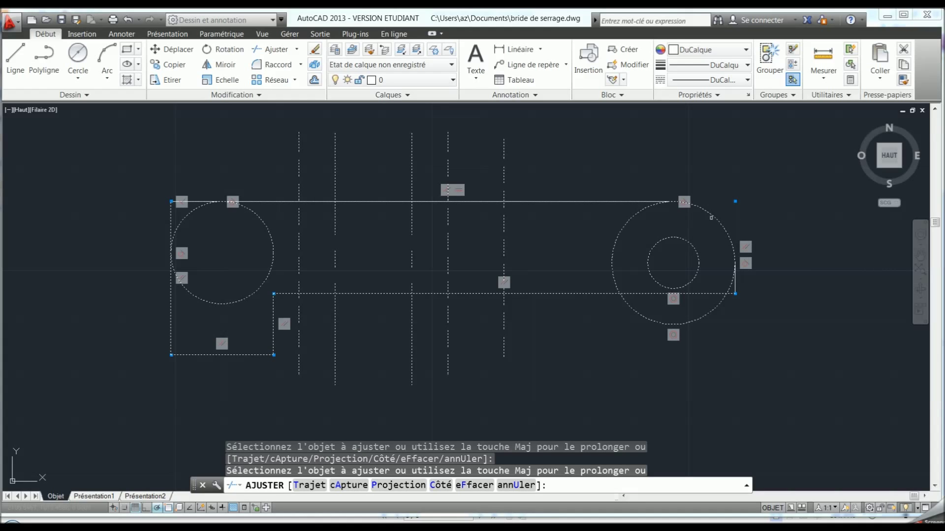
left_click(627, 223)
left_click(645, 295)
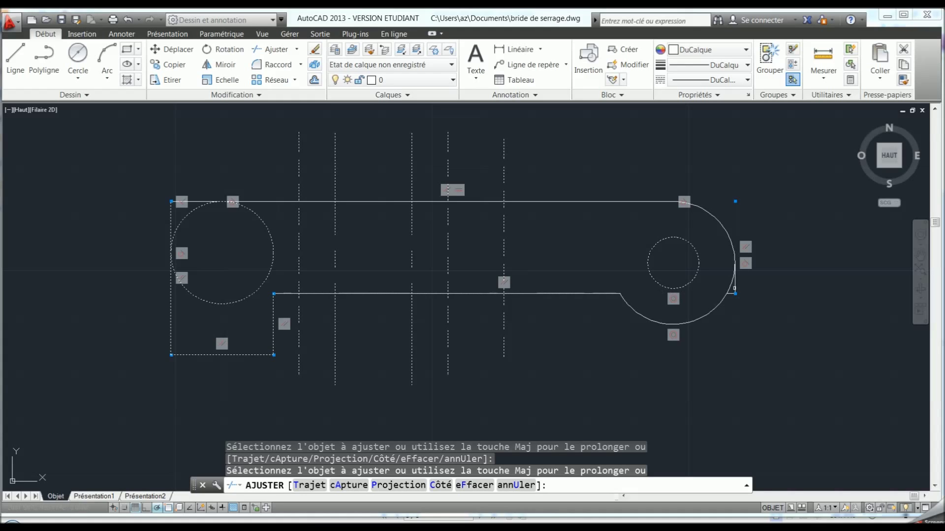
- Trim the dashed lines where they stick out above and below the outline
left_click(505, 182)
left_click(446, 168)
left_click(448, 306)
left_click(314, 326)
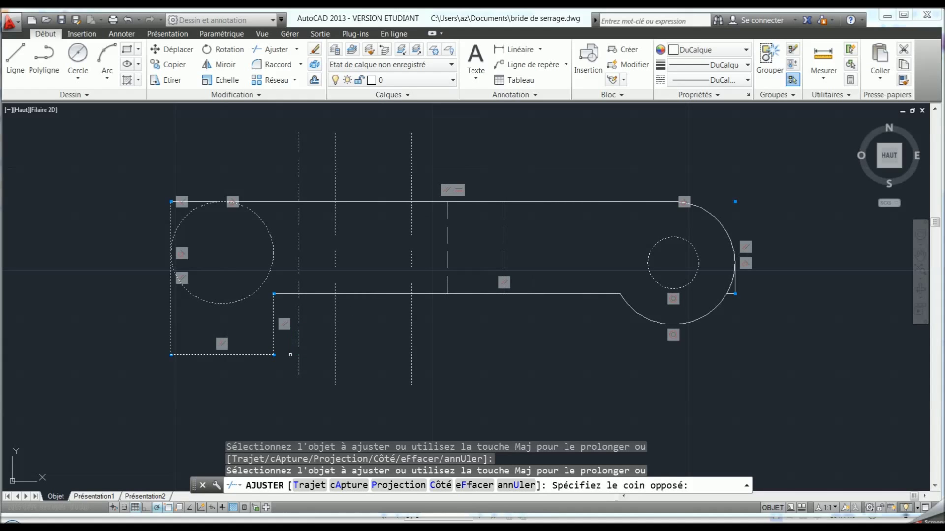
left_click(297, 344)
left_click(302, 184)
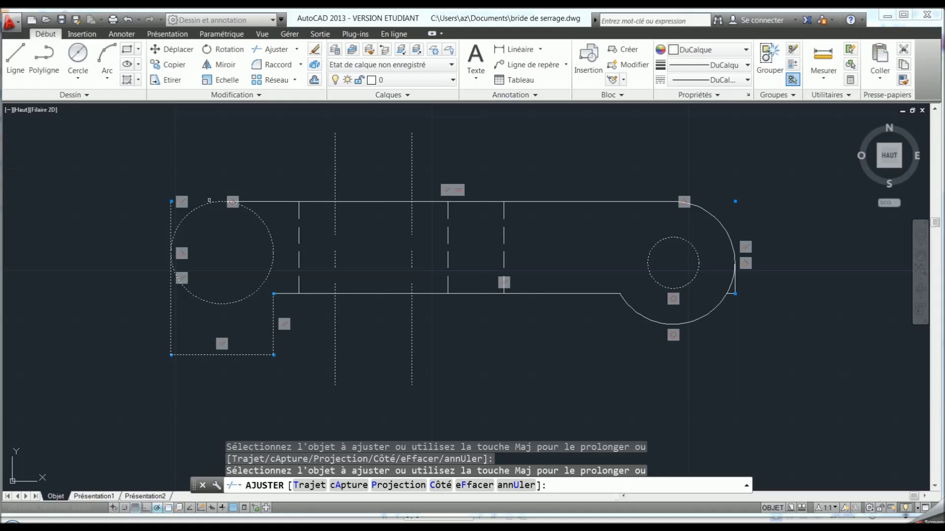
- Trim the left edge and left circle into a rounded end
left_click(170, 220)
left_click(266, 227)
right_click(488, 349)
left_click(511, 359)
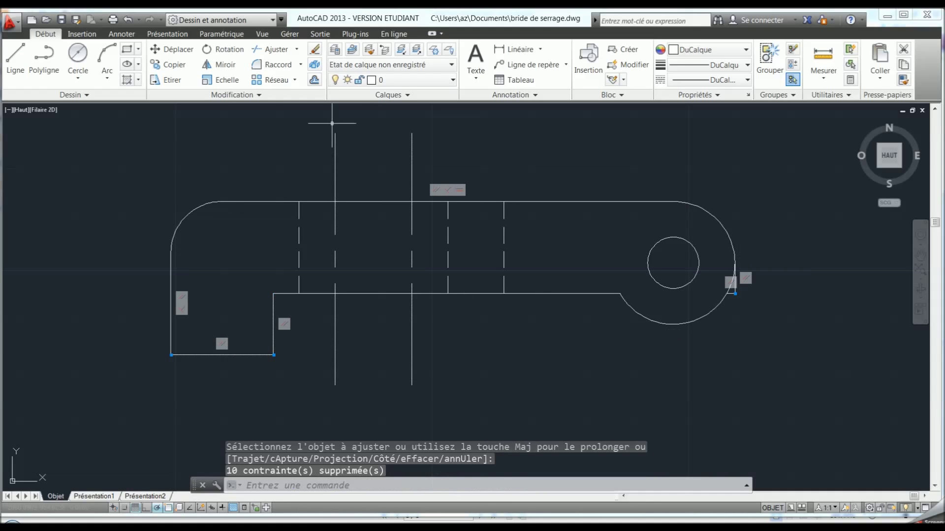
left_click(221, 33)
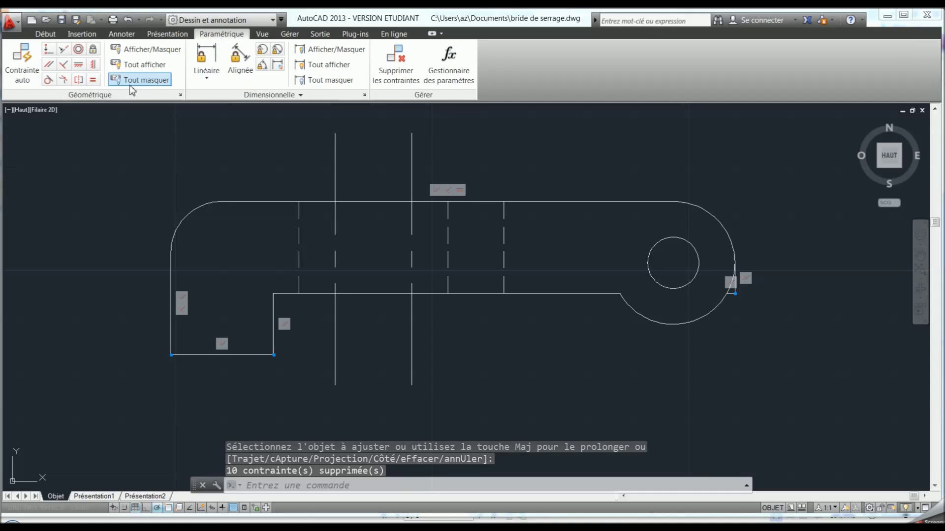
- Hide the constraint markers and delete the two stray lines at the clamp's right end
left_click(131, 82)
left_click(546, 407)
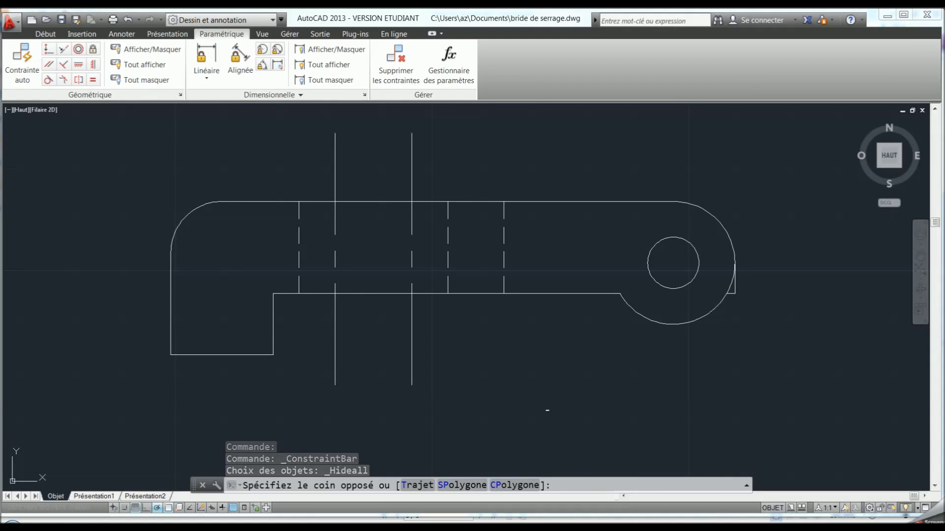
scroll(698, 342, "down", 2)
scroll(699, 342, "up", 2)
scroll(700, 410, "up", 3)
left_click(775, 247)
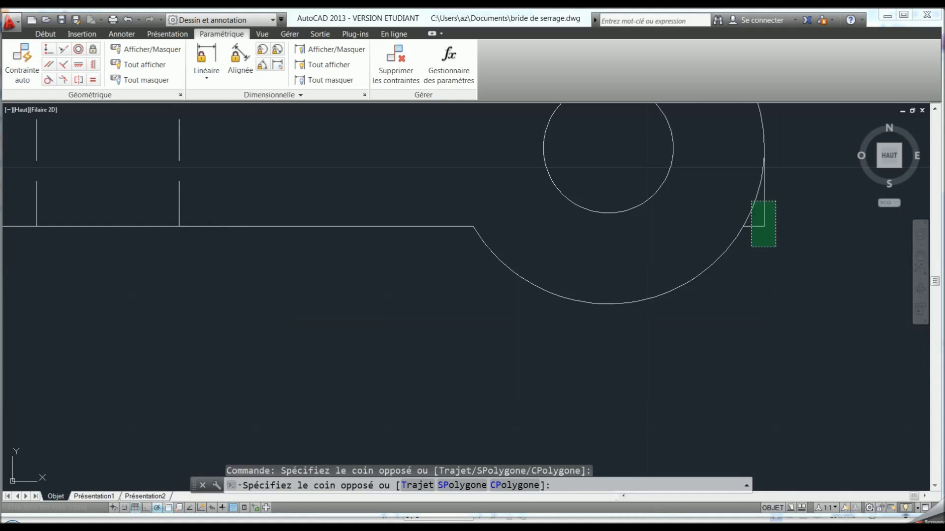
left_click(755, 256)
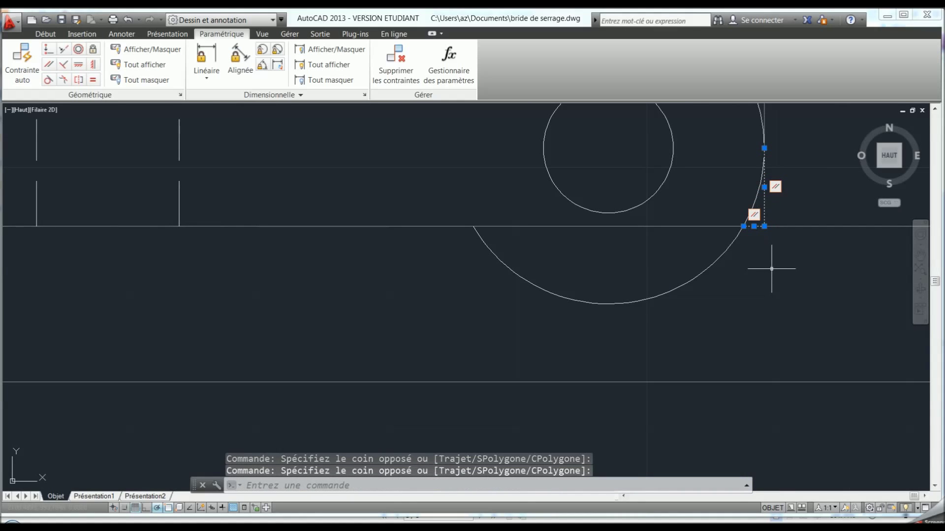
key("Delete")
- Zoom back out to the whole clamp and select the right vertical axis line
scroll(499, 327, "down", 2)
scroll(429, 327, "down", 2)
mouse_move(382, 329)
middle_mouse_down()
mouse_move(430, 320)
mouse_move(546, 328)
middle_mouse_up()
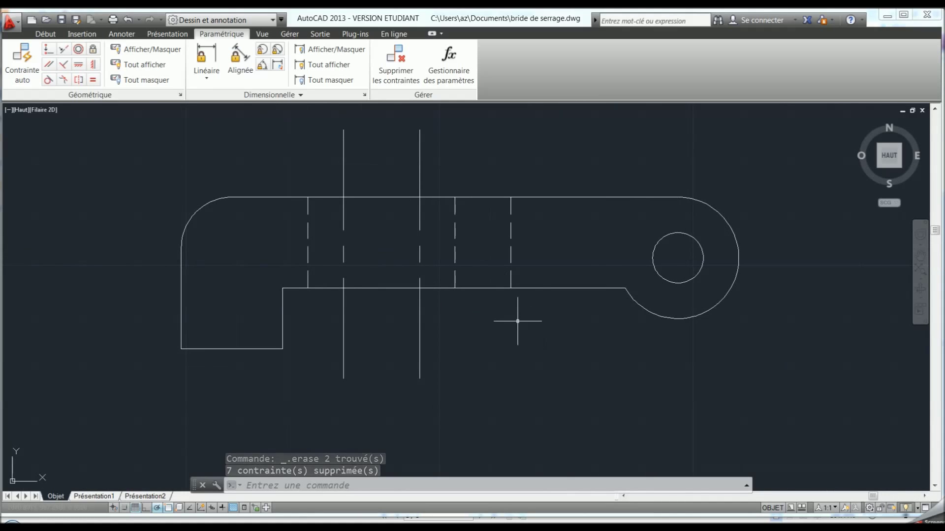
left_click(522, 342)
left_click(480, 298)
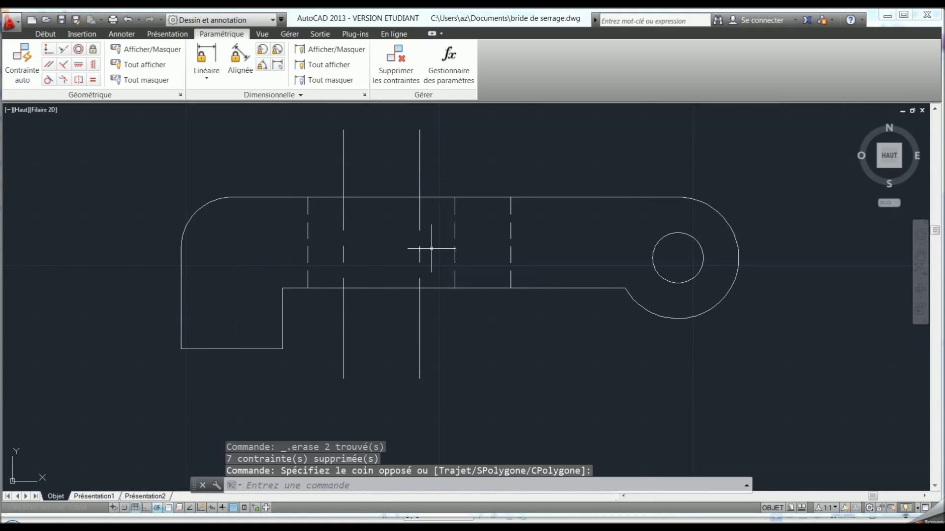
left_click(420, 184)
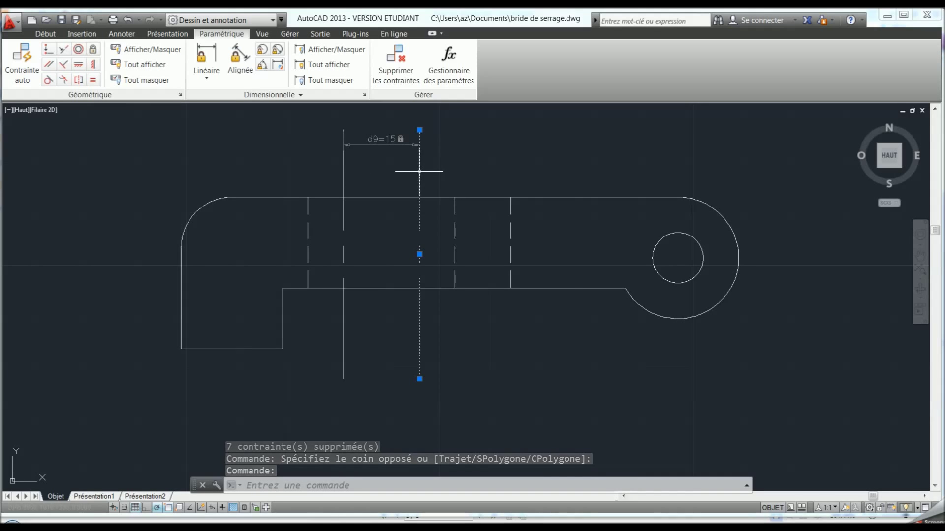
- Set the right vertical axis line's colour to green (Vert) in Properties
right_click(420, 172)
left_click(472, 406)
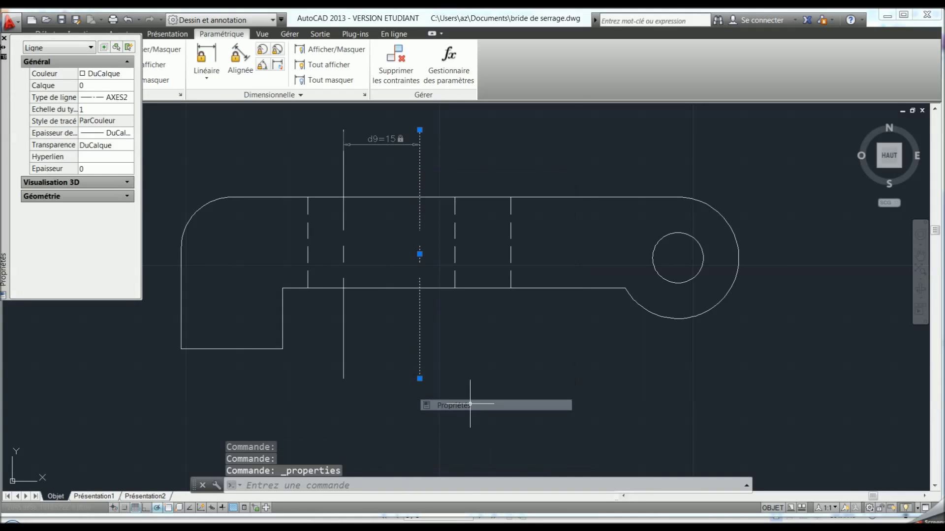
left_click(119, 76)
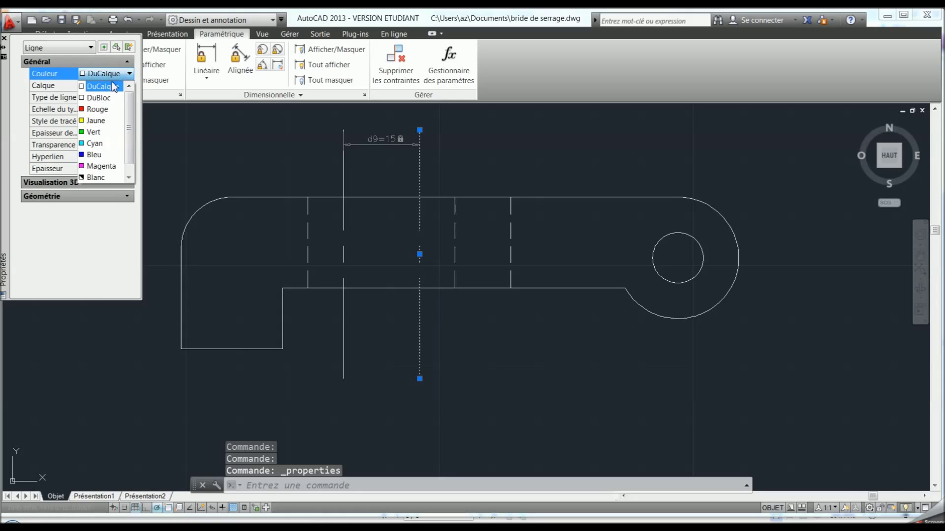
left_click(94, 132)
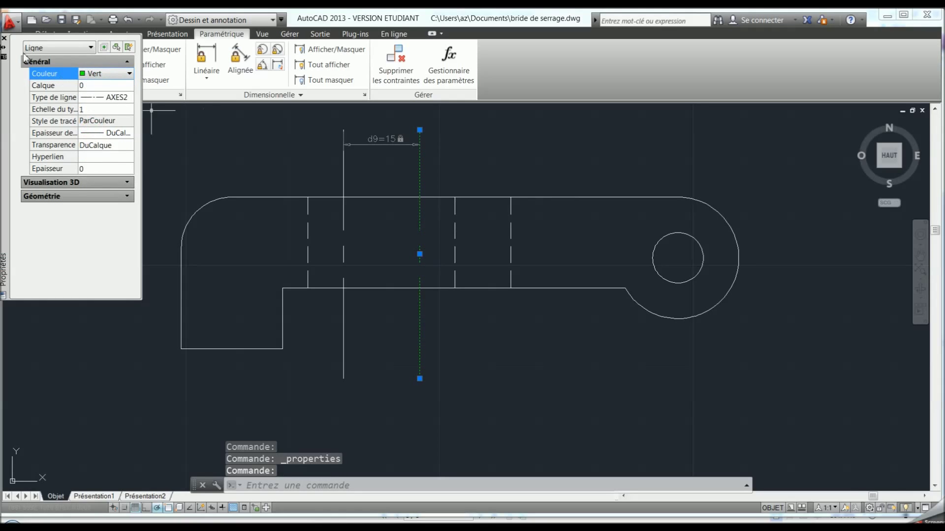
left_click(4, 38)
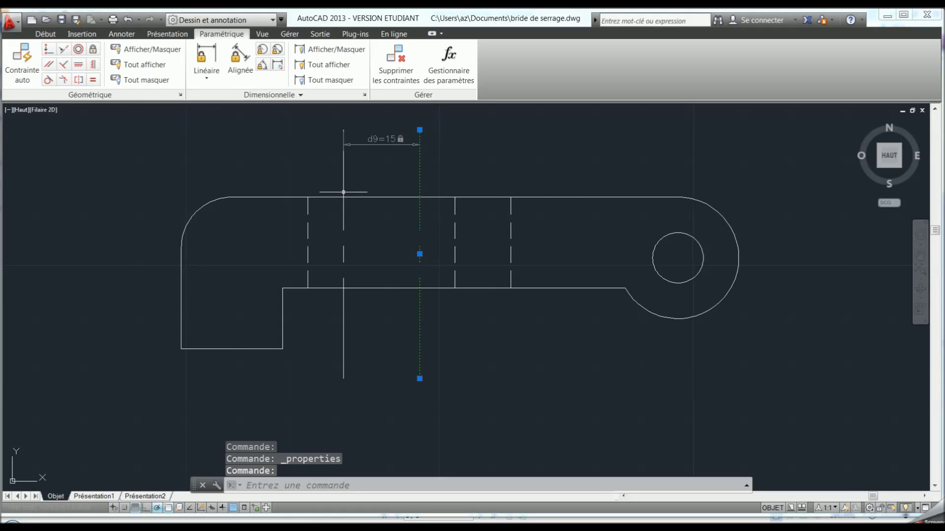
- Set the left vertical axis line's colour to green (Vert) in Properties
left_click(344, 192)
left_click(343, 192)
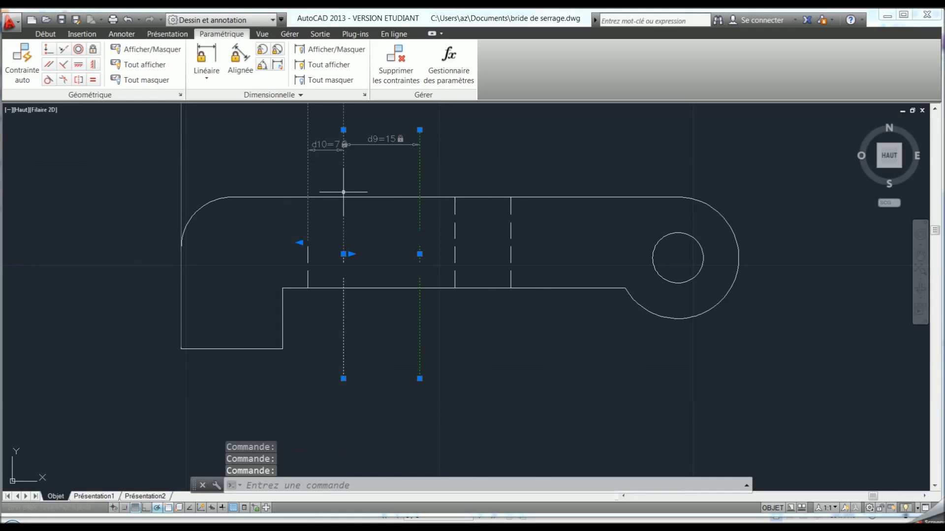
key("ctrl+z")
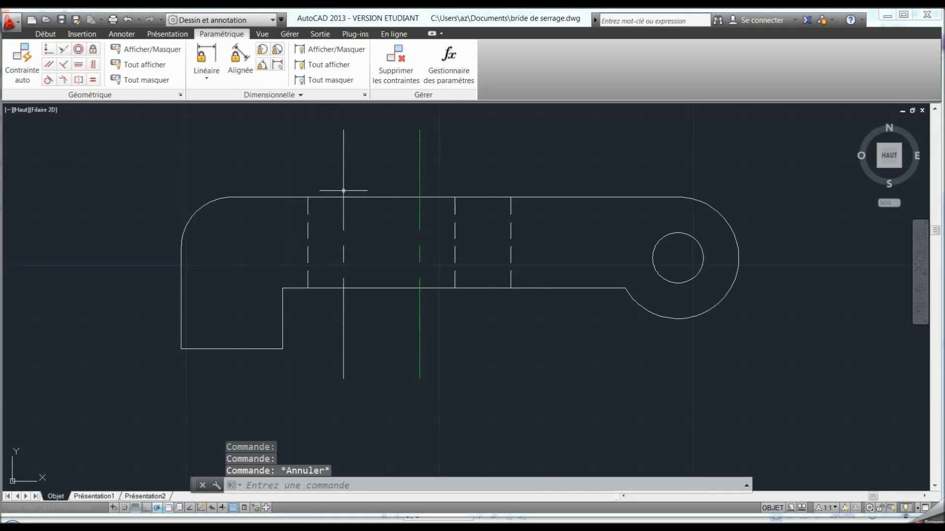
key("ctrl+z")
right_click(343, 186)
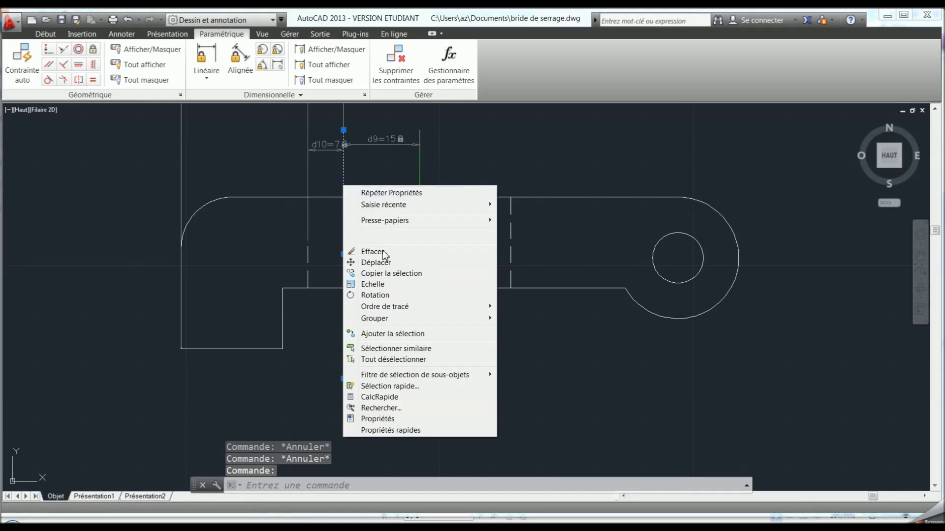
left_click(405, 420)
left_click(103, 74)
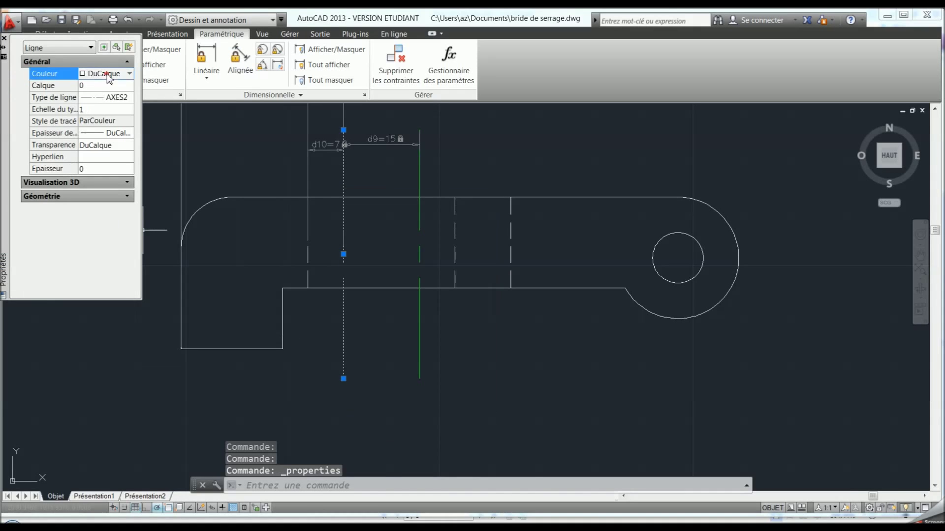
left_click(104, 73)
left_click(94, 131)
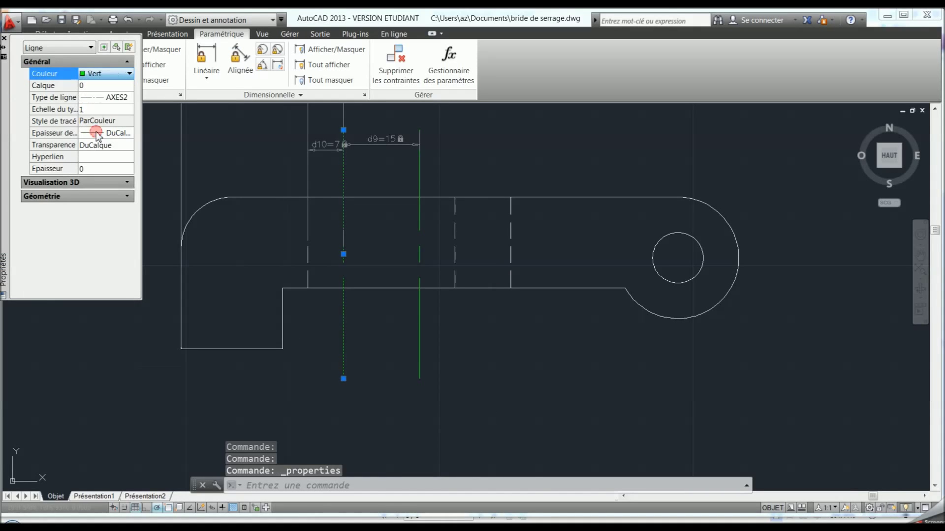
key("Escape")
key("Escape")
- Close the Properties palette and save the drawing as bride de serrage.dwg
left_click(5, 37)
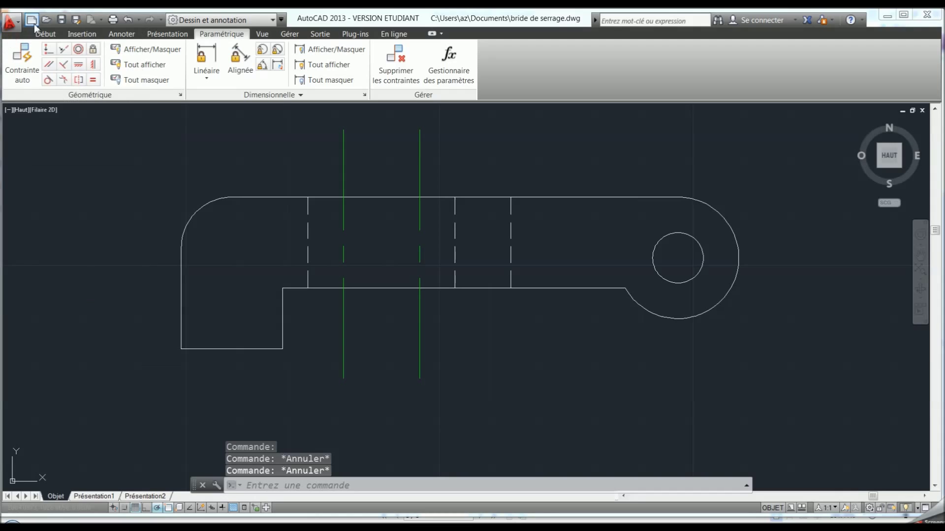
left_click(61, 20)
left_click(599, 386)
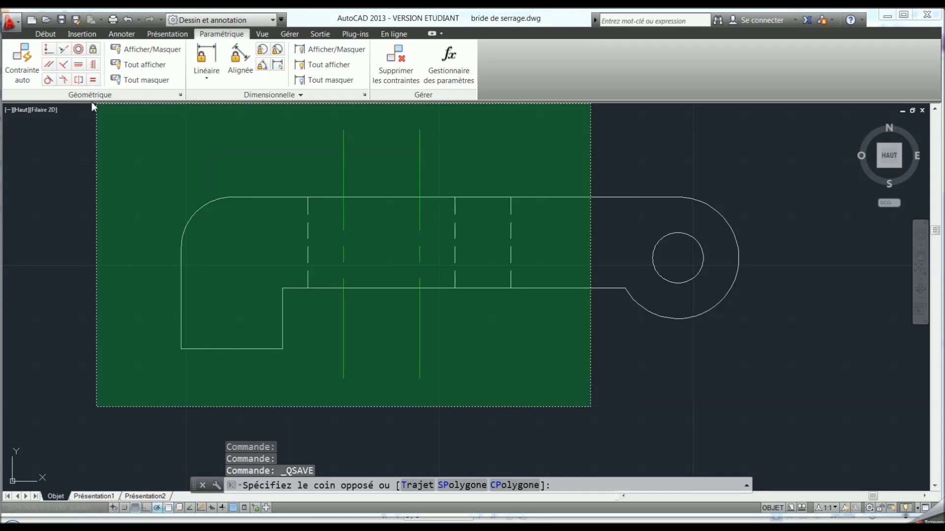
left_click(472, 394)
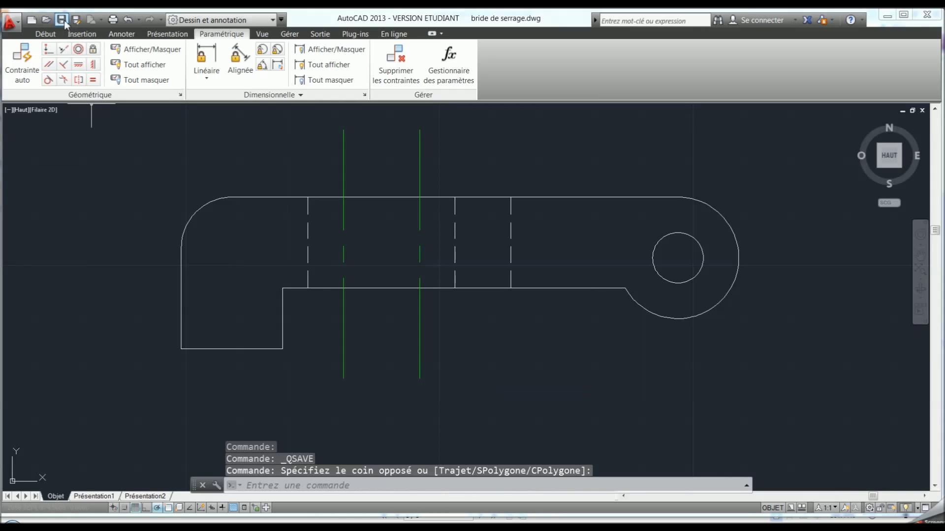